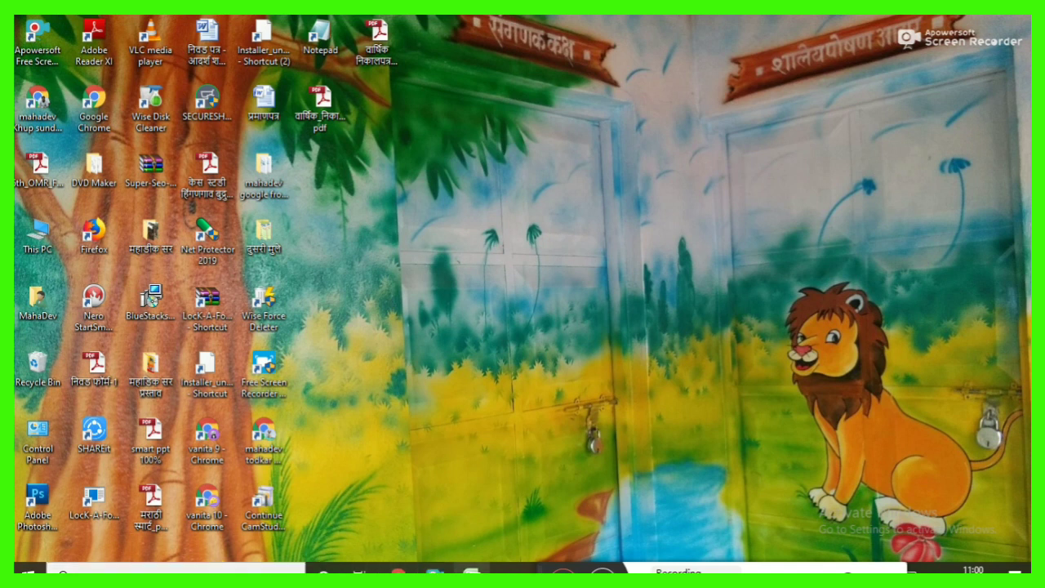
Step: Switch to the open Excel workbook and enter the serial number heading अ.नं. in cell A4
{"action": "left_click", "coordinate": [472, 571]}
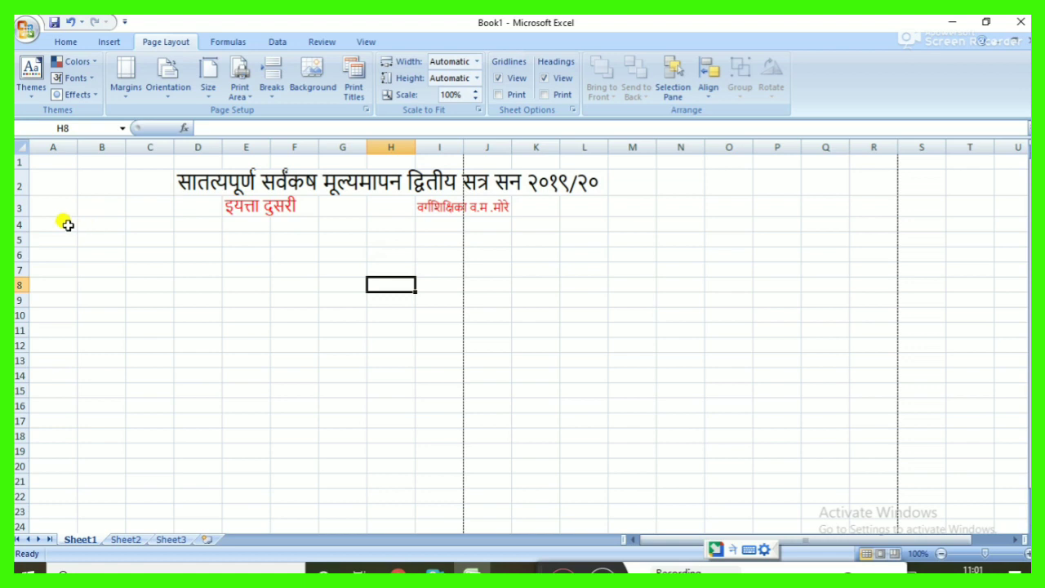
{"action": "left_click", "coordinate": [66, 224]}
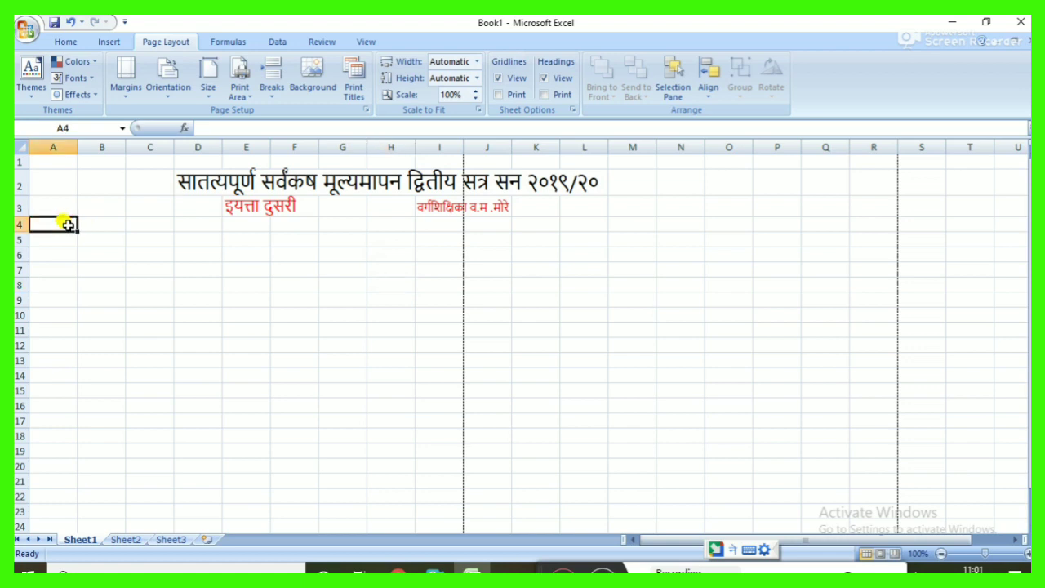
{"action": "type", "text": "अ.NM"}
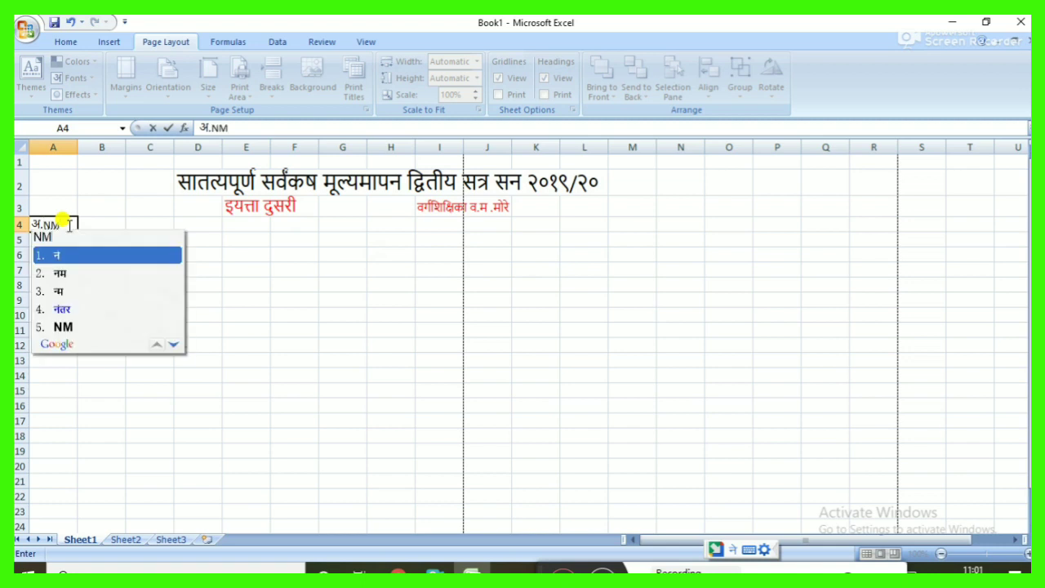
{"action": "type", "text": "."}
{"action": "left_click", "coordinate": [107, 227]}
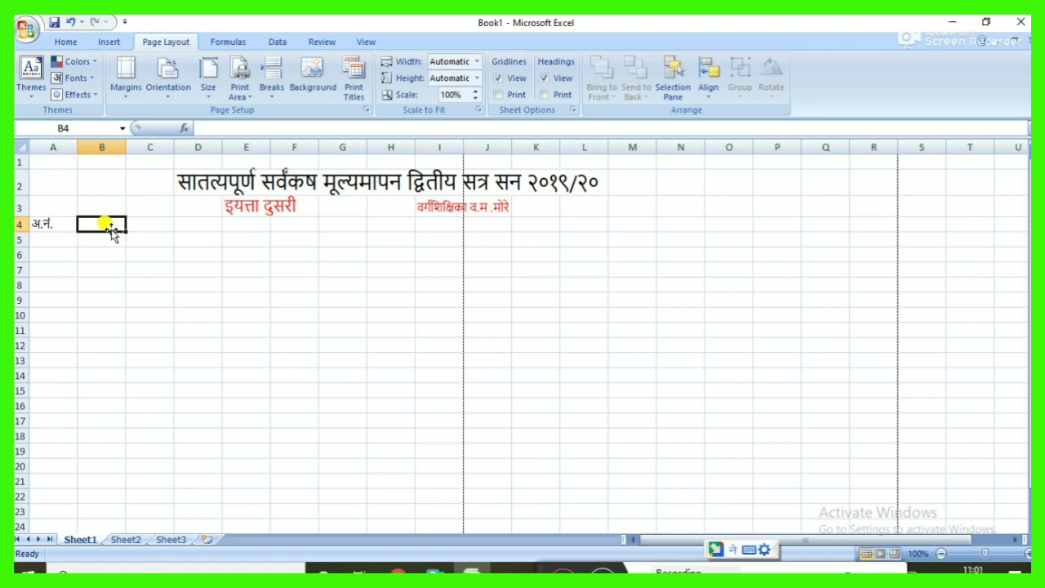
Step: Enter the heading विद्यार्थ्याचे नाव in cell B4 and widen column B to 17.86
{"action": "type", "text": "VI"}
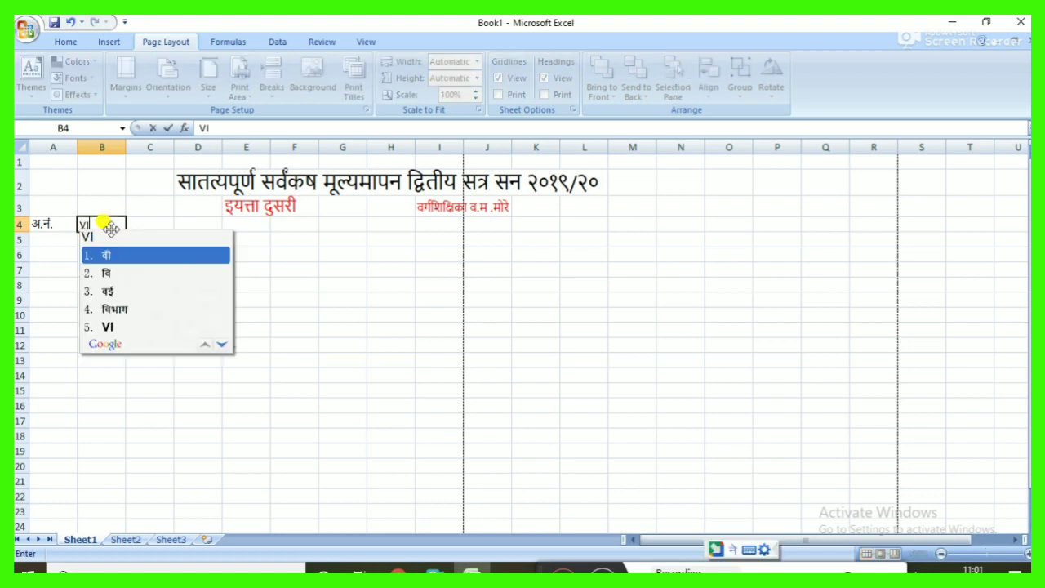
{"action": "type", "text": "DYART"}
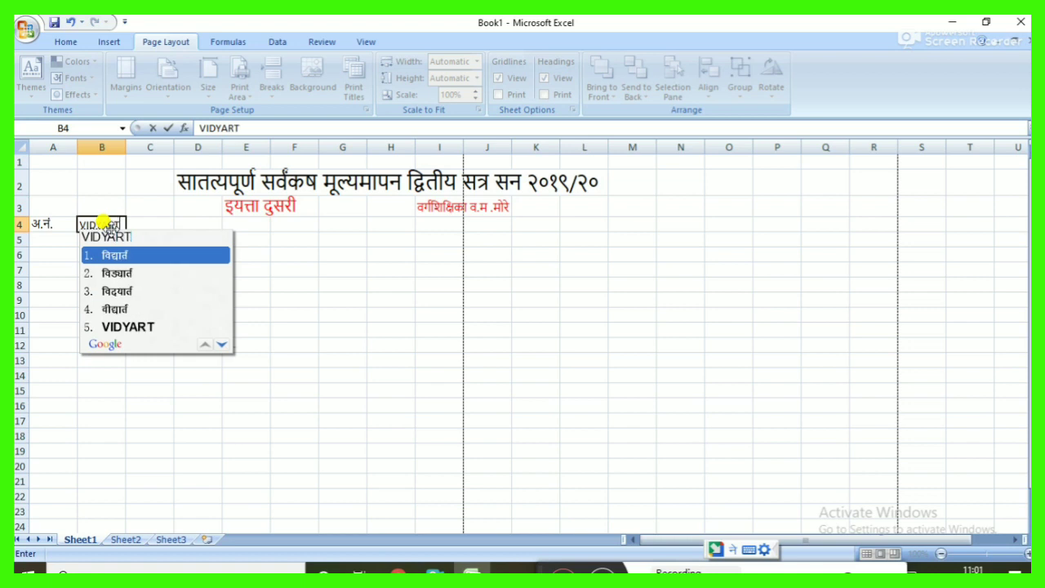
{"action": "type", "text": "HYACHE NAAV"}
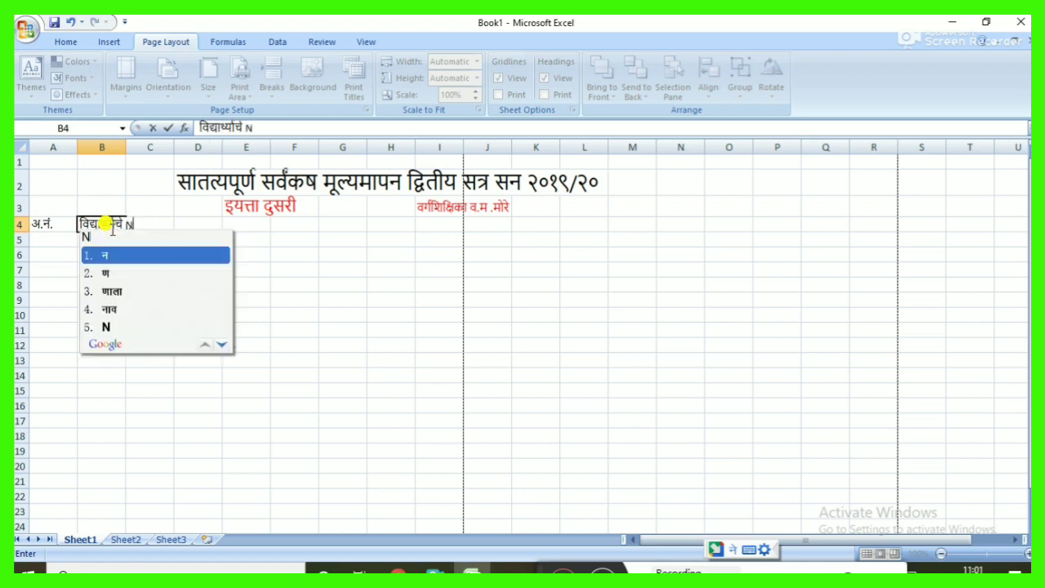
{"action": "key", "text": "space"}
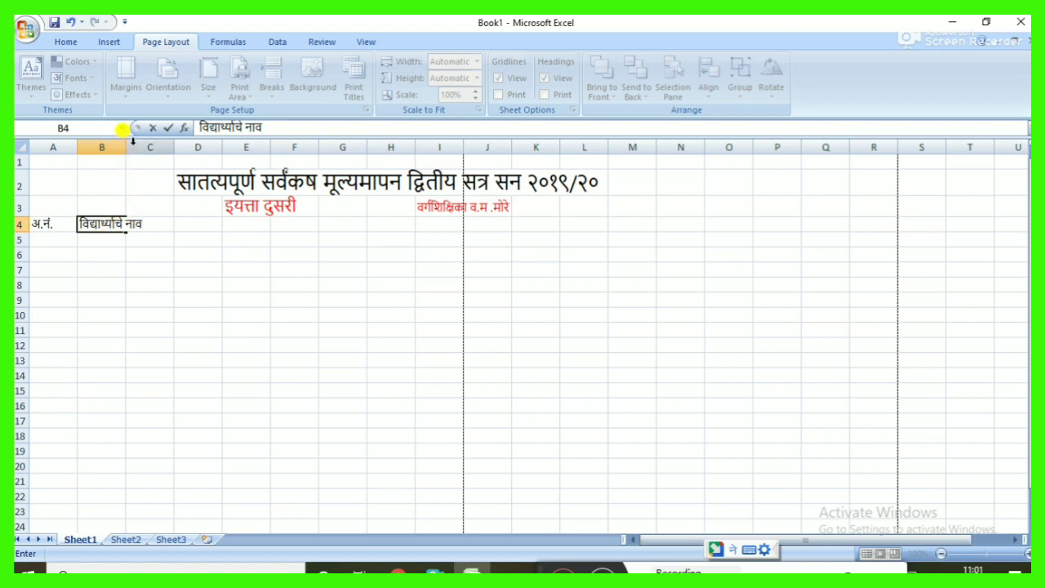
{"action": "left_click_drag", "start_coordinate": [164, 201], "coordinate": [178, 219]}
{"action": "left_click", "coordinate": [177, 220]}
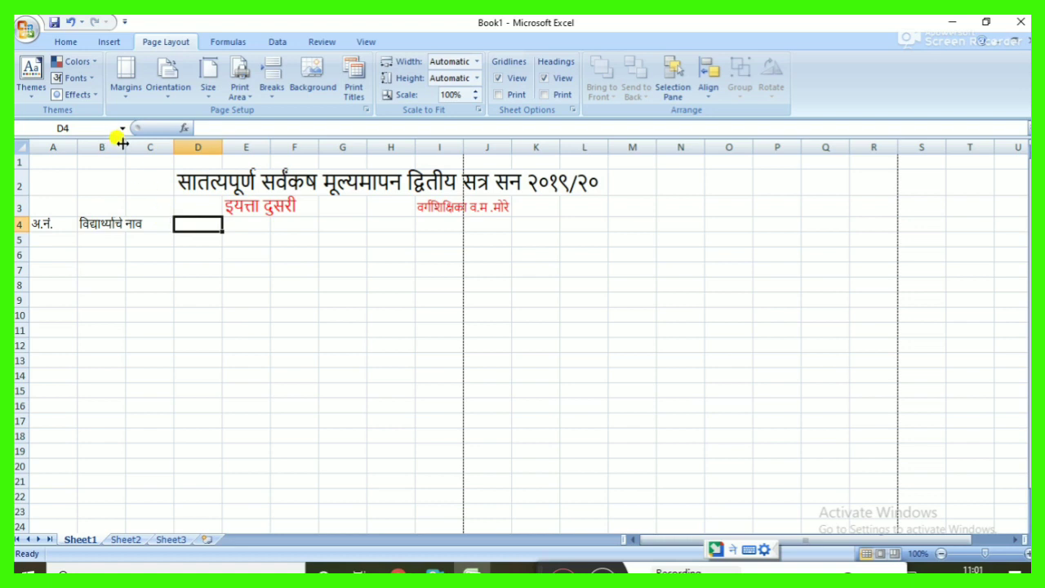
{"action": "left_click_drag", "start_coordinate": [125, 143], "coordinate": [173, 147]}
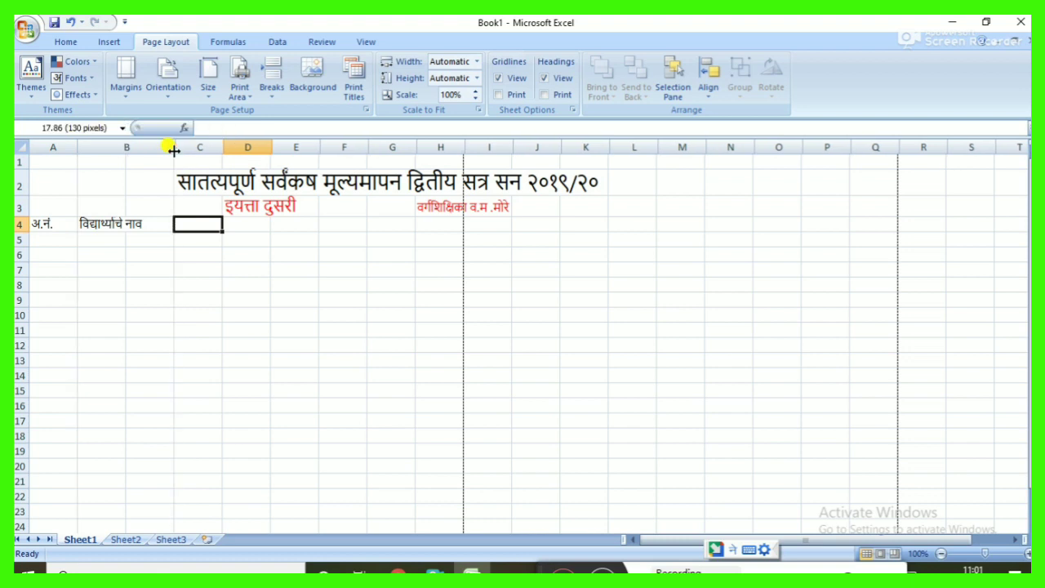
Step: Enter the subject heading भाषा in cell C4
{"action": "left_click", "coordinate": [188, 219]}
{"action": "type", "text": "B"}
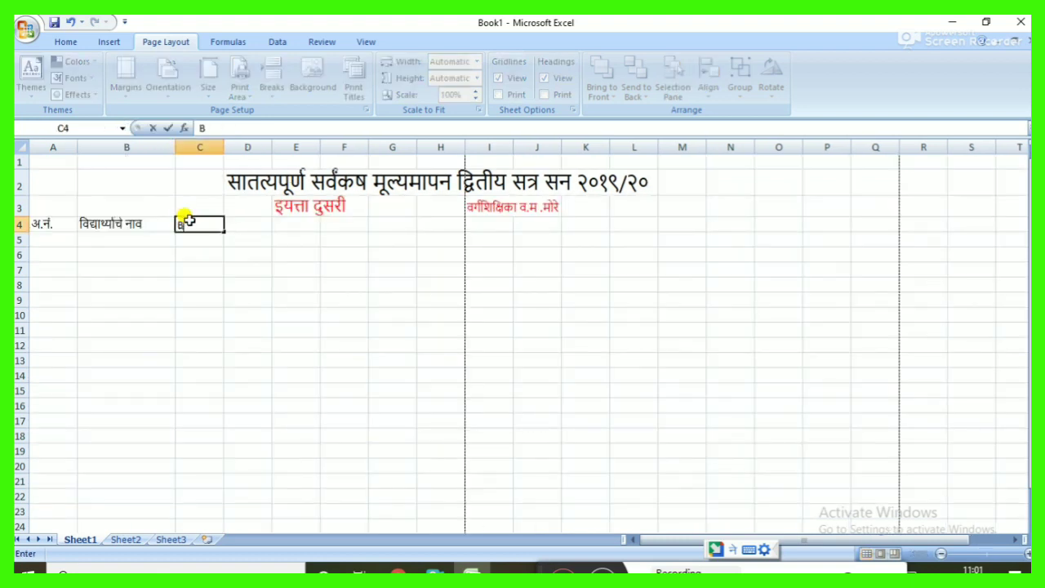
{"action": "type", "text": "HASHA"}
{"action": "key", "text": "Tab"}
Step: Enter the subject headings इंग्रजी in cell D4 and गणित in cell E4
{"action": "type", "text": "E"}
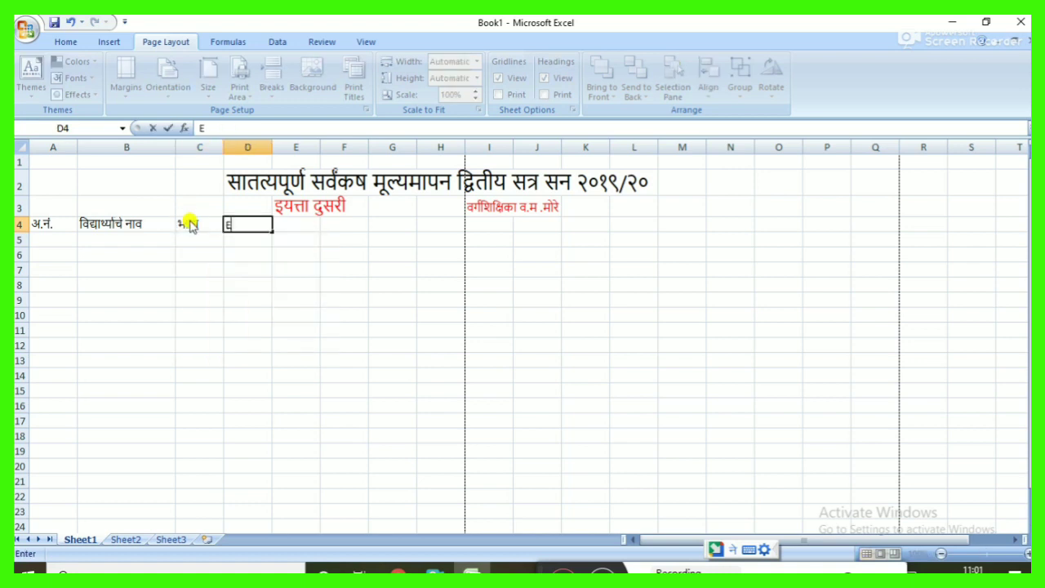
{"action": "type", "text": "NGRAJI"}
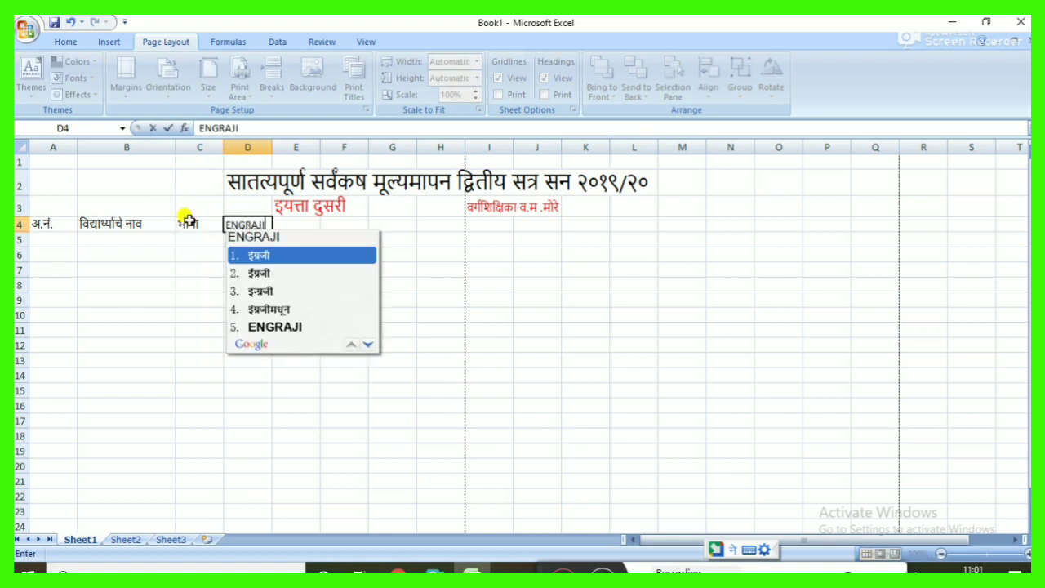
{"action": "key", "text": "Tab"}
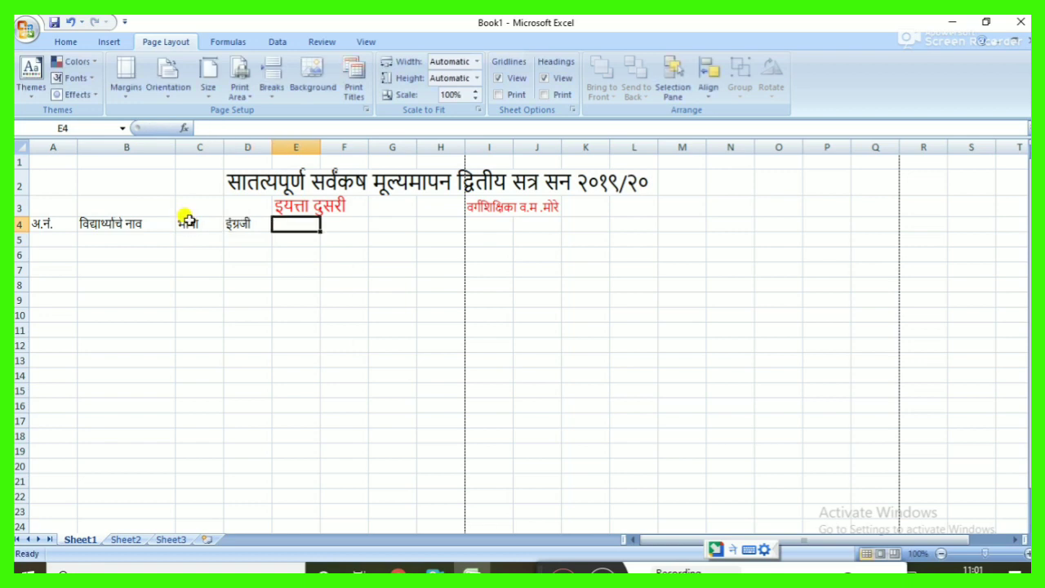
{"action": "type", "text": "GANIT"}
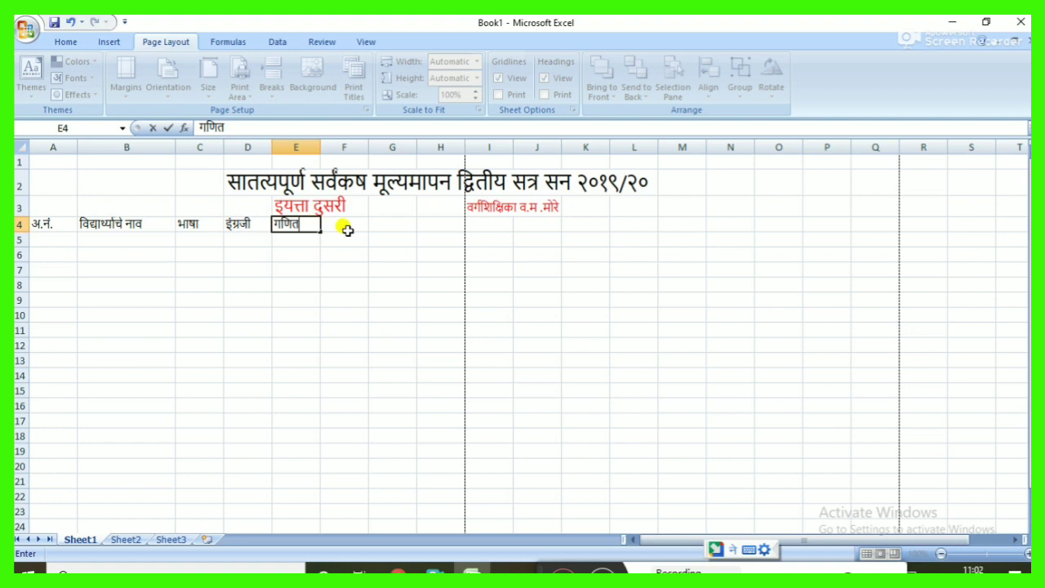
{"action": "left_click", "coordinate": [347, 229]}
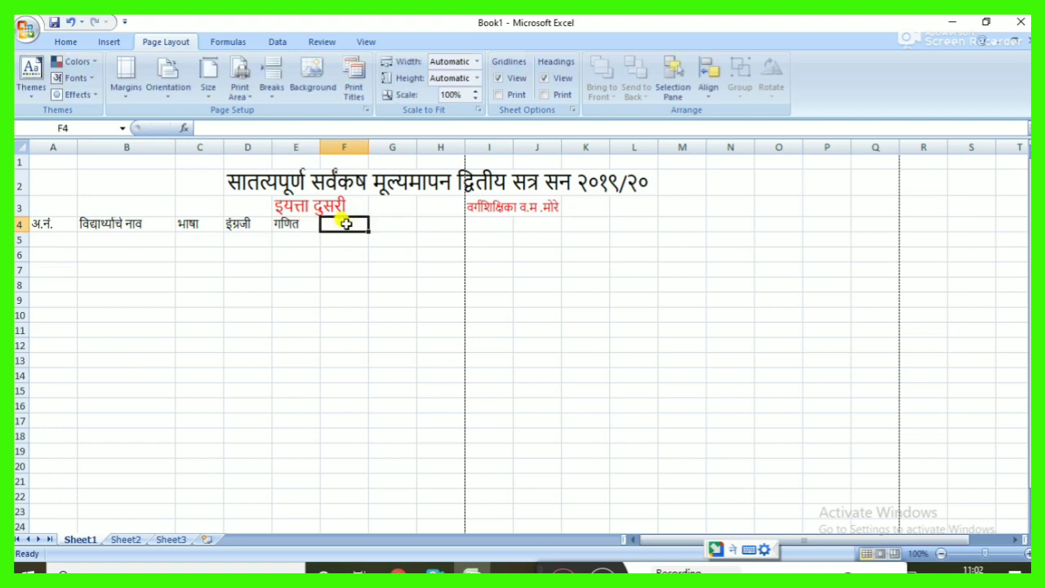
Step: Discard the started entry in F4 and clear the subject headings in cells E4 and D4
{"action": "type", "text": "KL"}
{"action": "key", "text": "BackSpace"}
{"action": "key", "text": "BackSpace"}
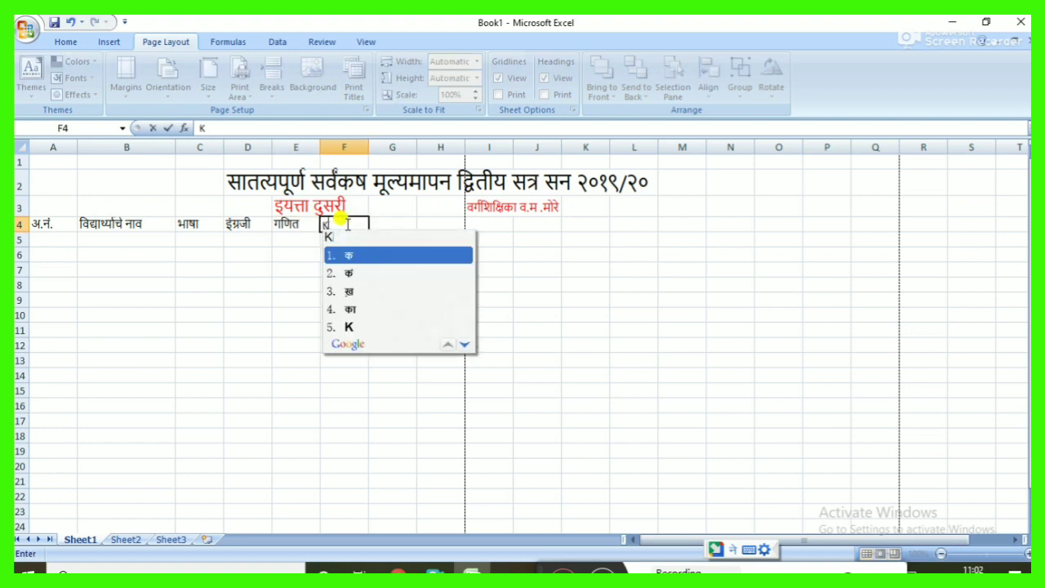
{"action": "key", "text": "Left"}
{"action": "key", "text": "BackSpace"}
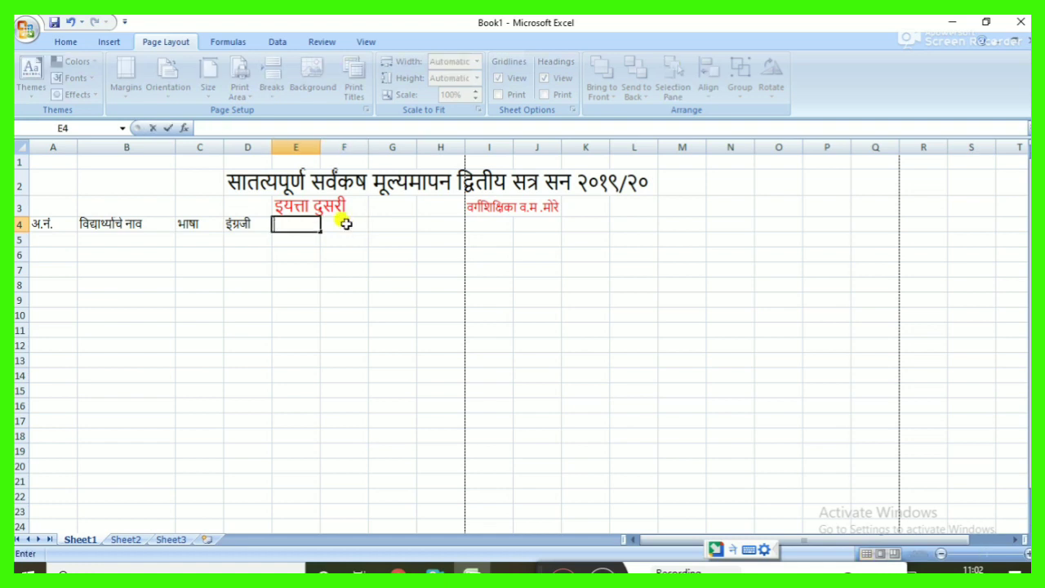
{"action": "key", "text": "Left"}
{"action": "key", "text": "BackSpace"}
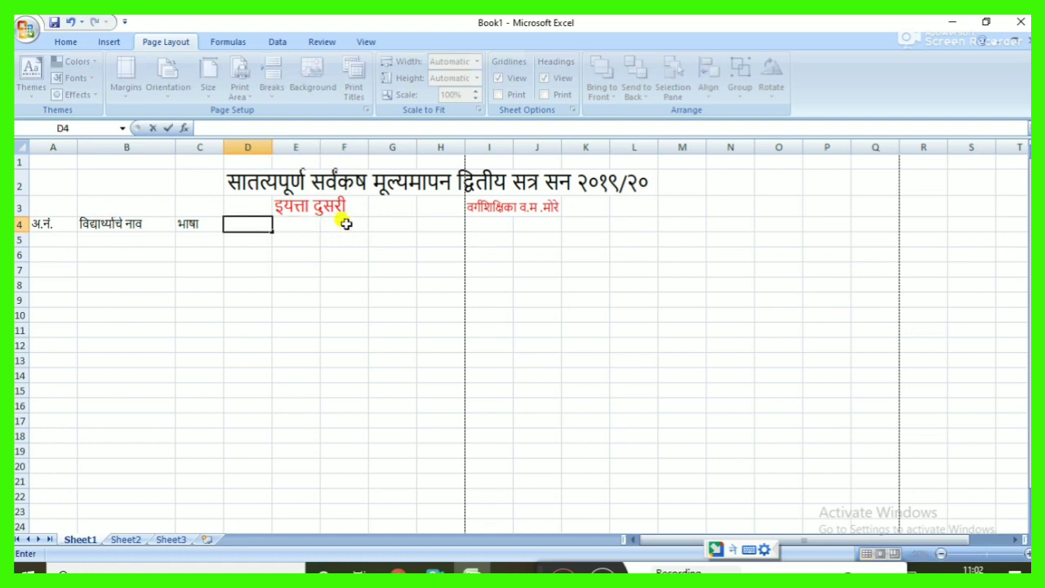
Step: Enter the sub-heading आकारिक in cell C5 below the भाषा heading
{"action": "left_click", "coordinate": [200, 240]}
{"action": "type", "text": "AAK"}
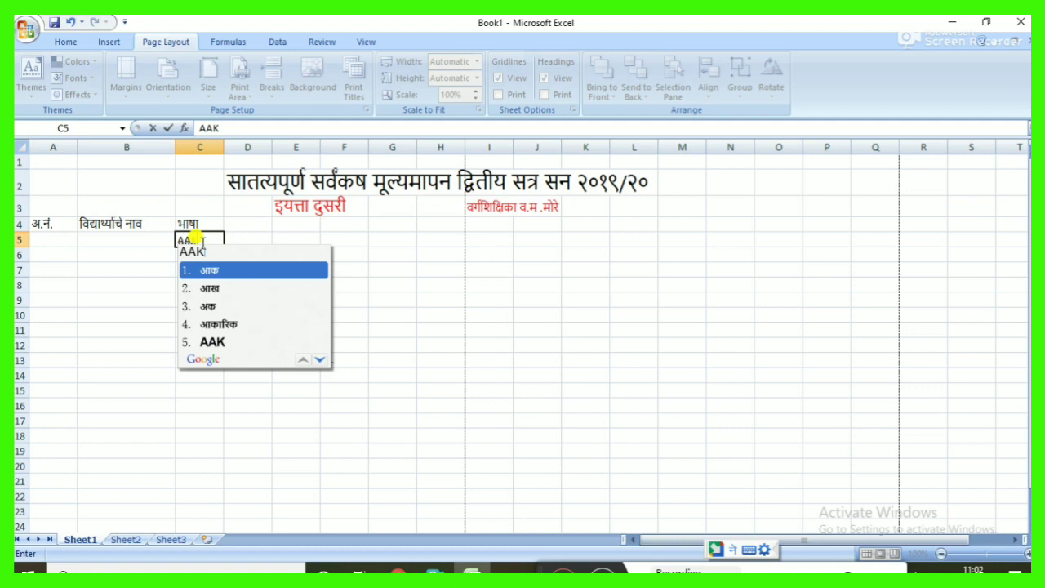
{"action": "type", "text": "ARIK"}
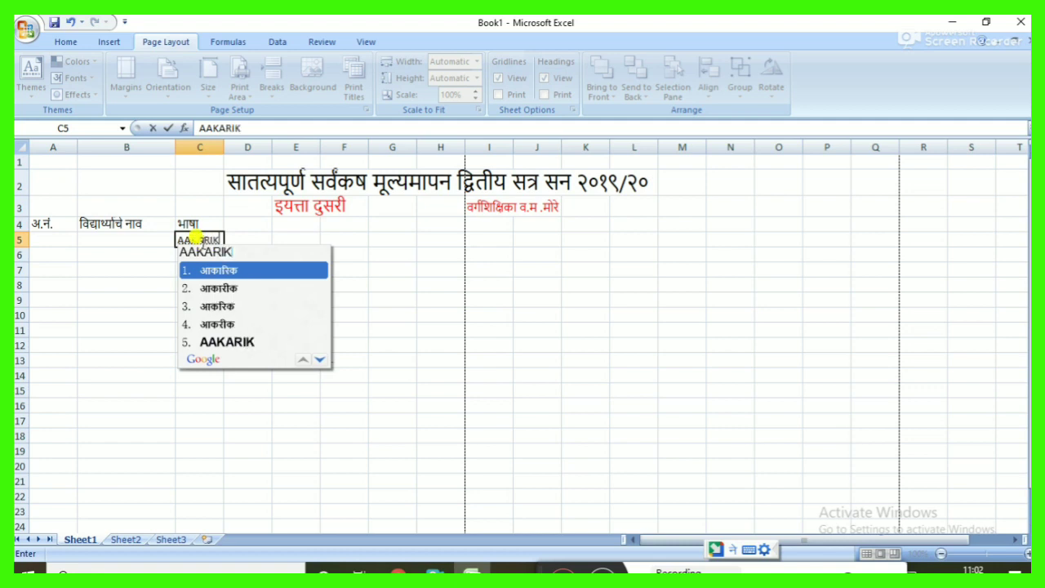
{"action": "key", "text": "space"}
{"action": "left_click", "coordinate": [237, 240]}
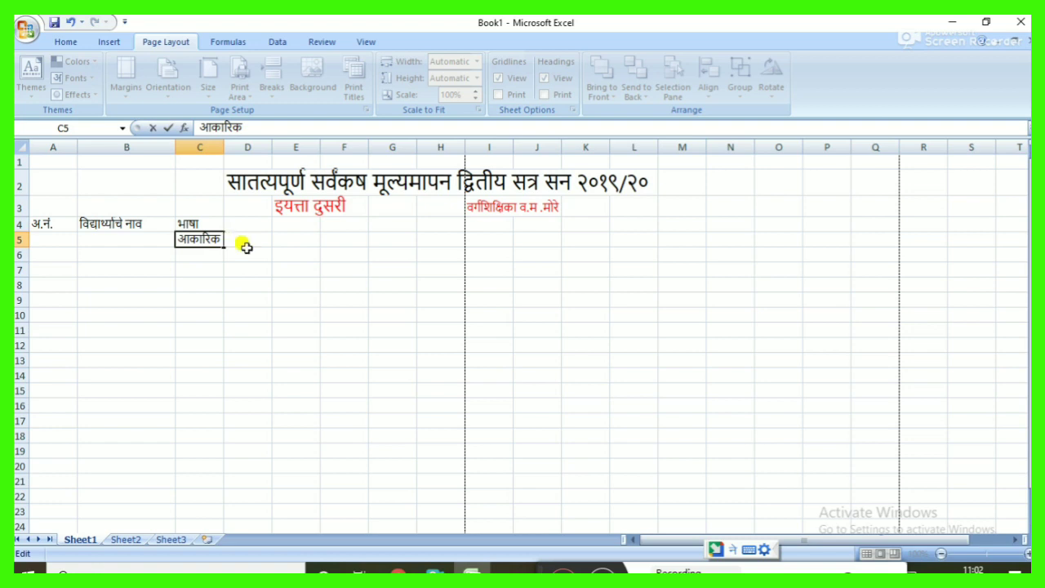
{"action": "left_click", "coordinate": [242, 281]}
Step: Enter the sub-headings सरासरी in cell D5 and श्रेणी in cell E5
{"action": "left_click", "coordinate": [247, 237]}
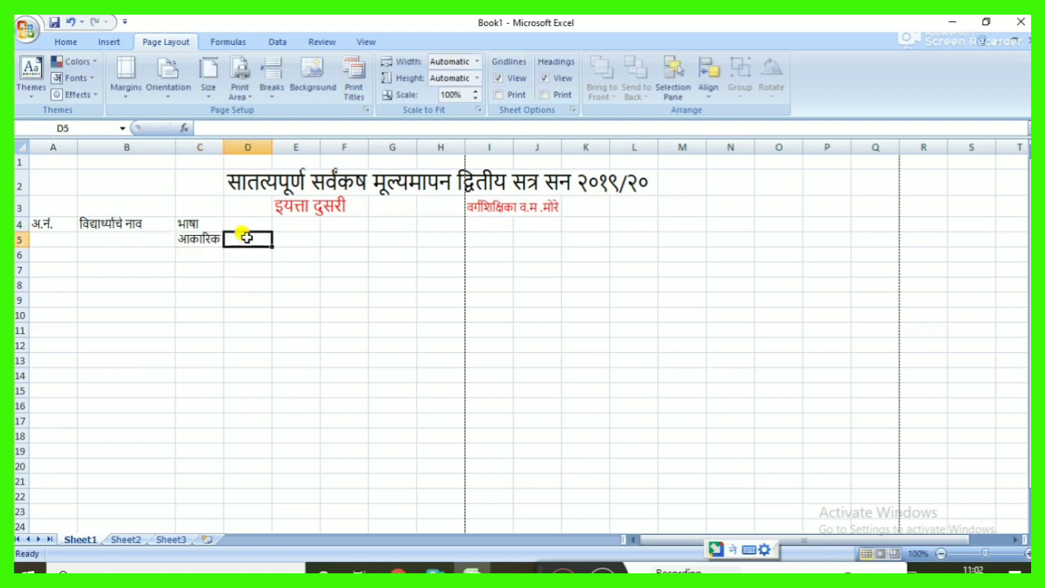
{"action": "type", "text": "SARA"}
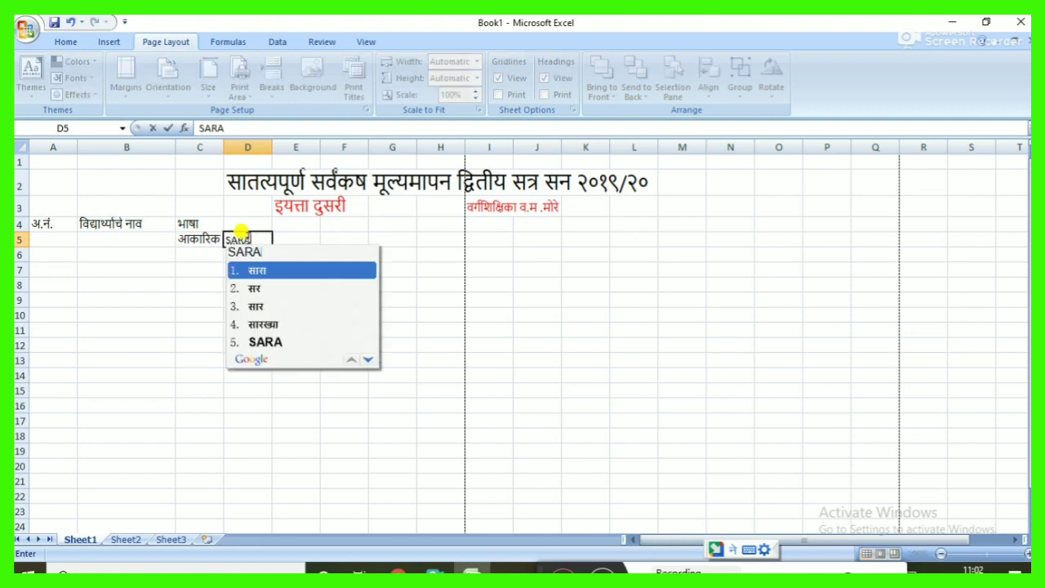
{"action": "type", "text": "SARI"}
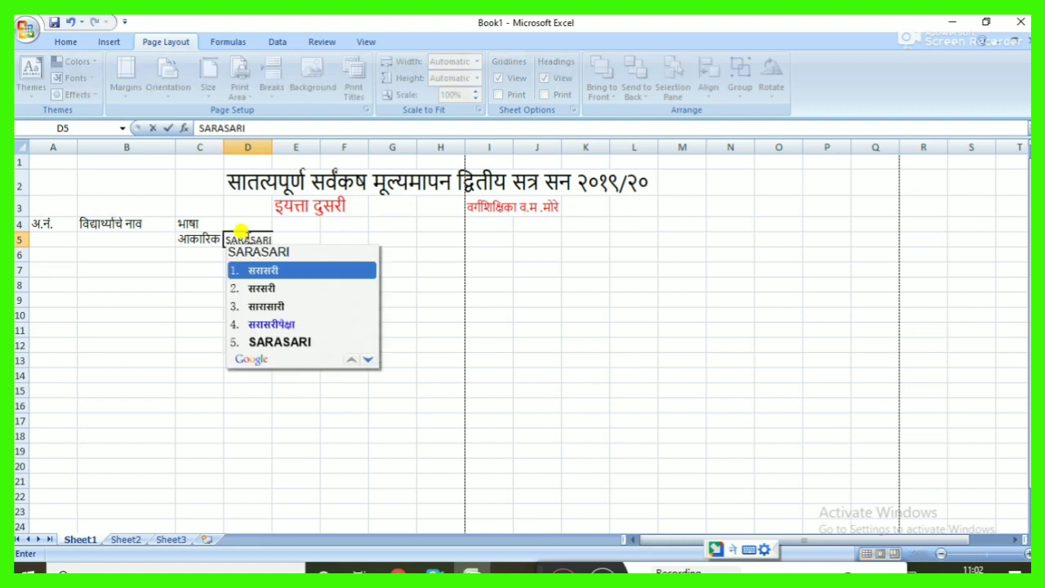
{"action": "key", "text": "space"}
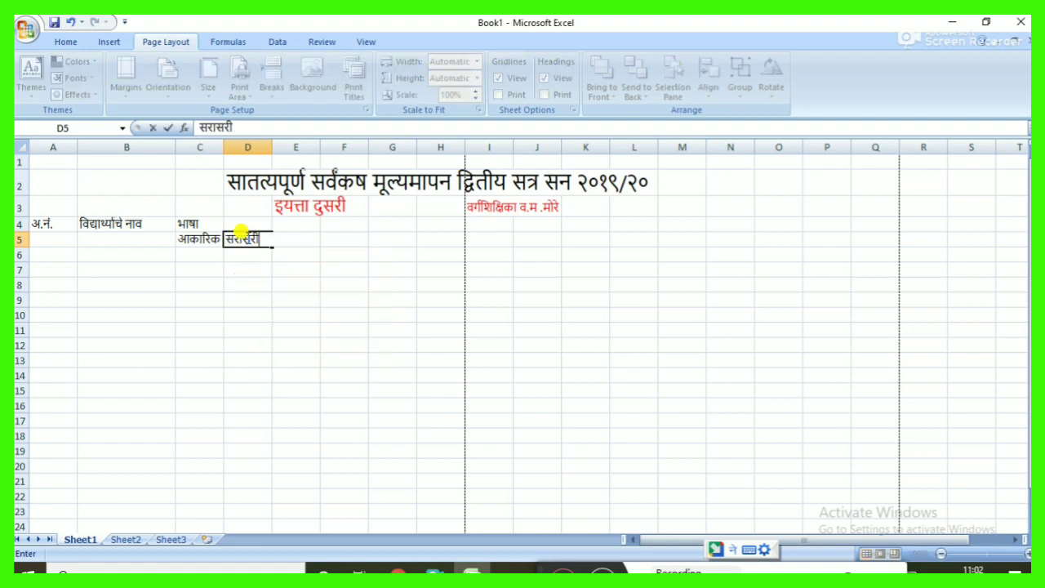
{"action": "left_click", "coordinate": [298, 263]}
{"action": "left_click", "coordinate": [296, 241]}
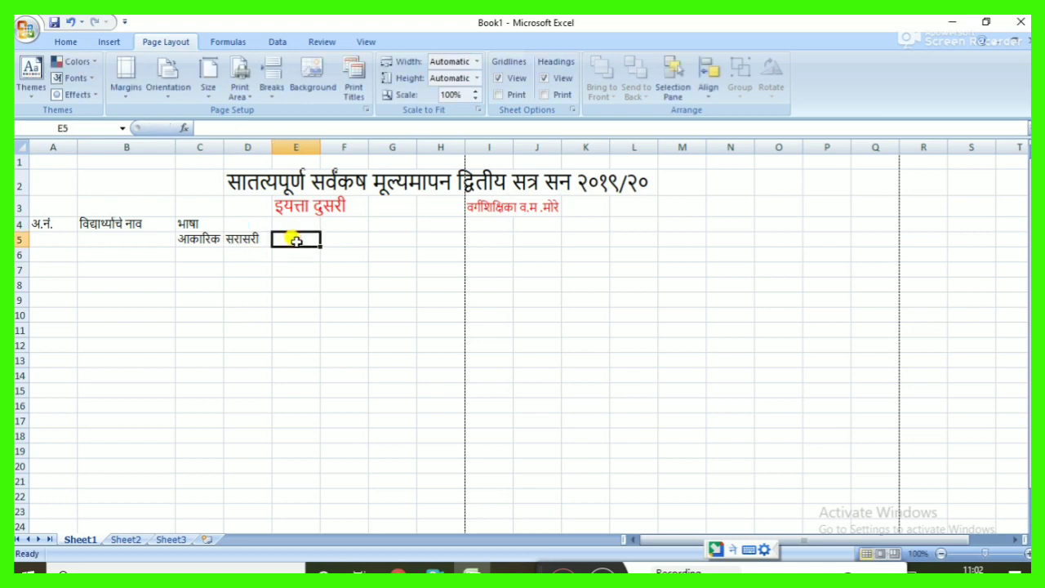
{"action": "type", "text": "SHRENI"}
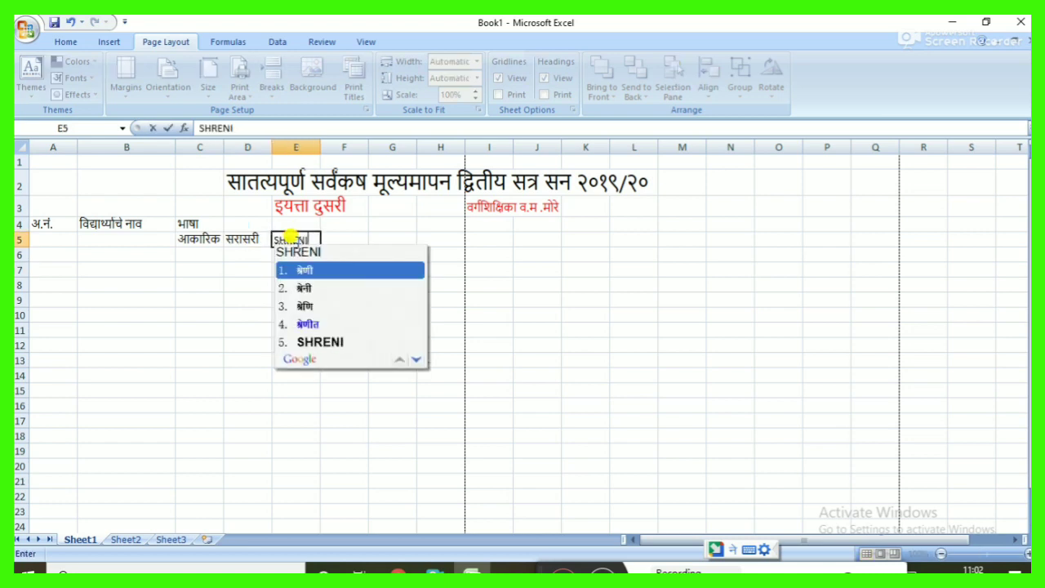
{"action": "key", "text": "space"}
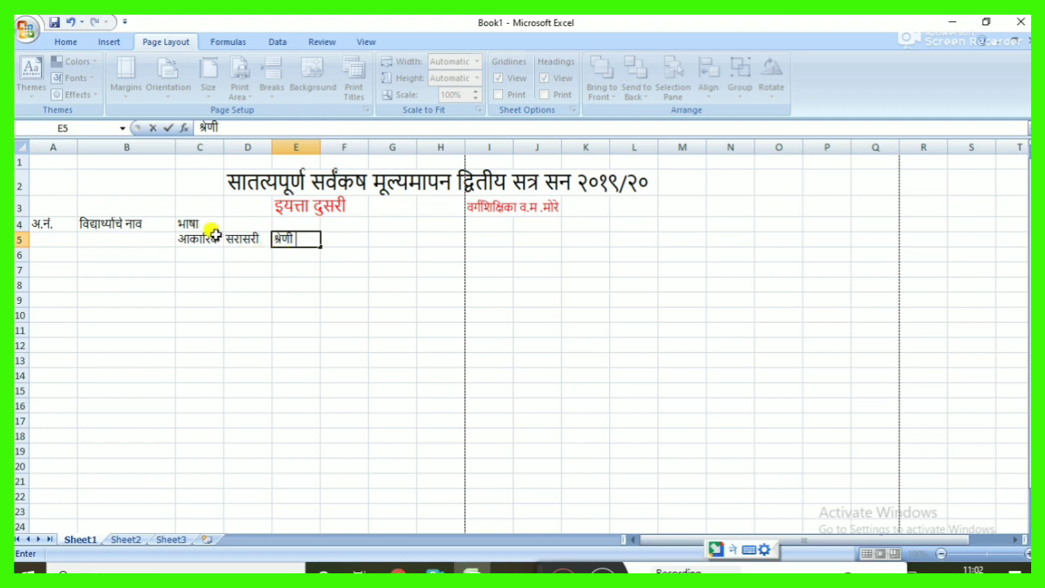
Step: Enter the subject heading गणित in cell F4
{"action": "left_click", "coordinate": [327, 224]}
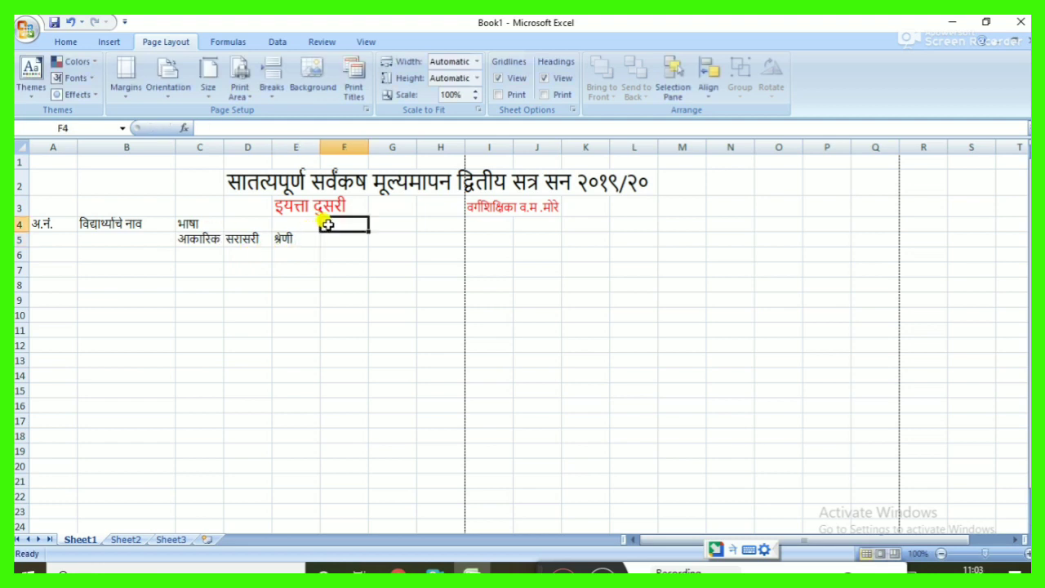
{"action": "type", "text": "ganit"}
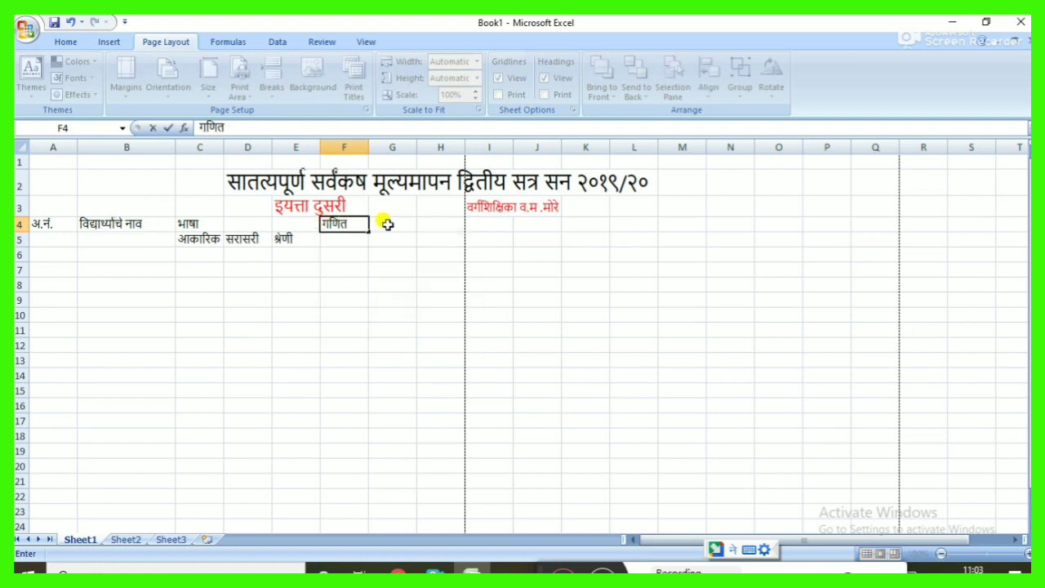
{"action": "left_click", "coordinate": [185, 243]}
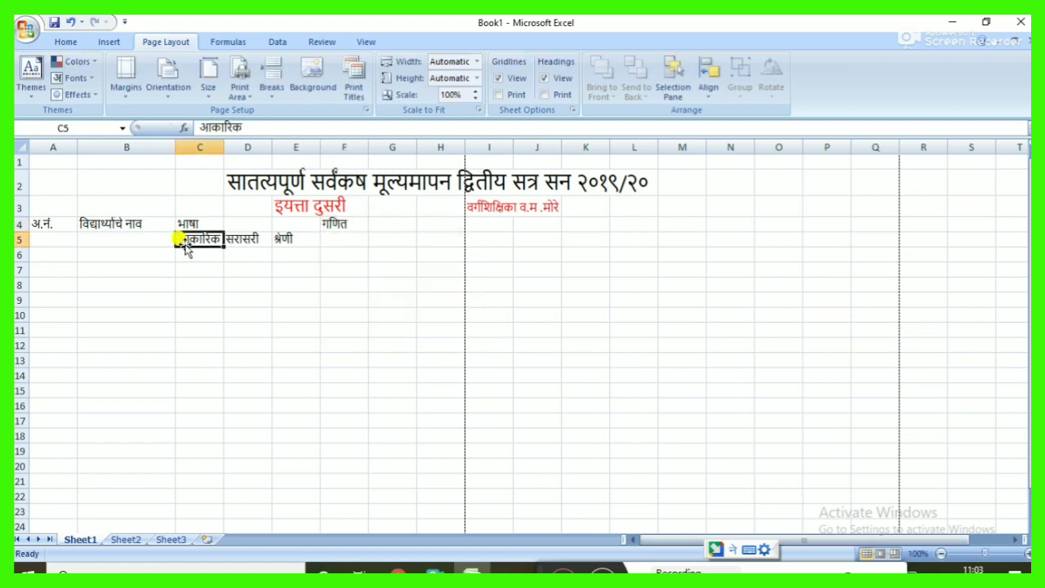
Step: Copy the sub-headings आकारिक, सरासरी and श्रेणी from C5:E5 to F5:H5 below the गणित heading
{"action": "left_click_drag", "start_coordinate": [186, 247], "coordinate": [253, 238]}
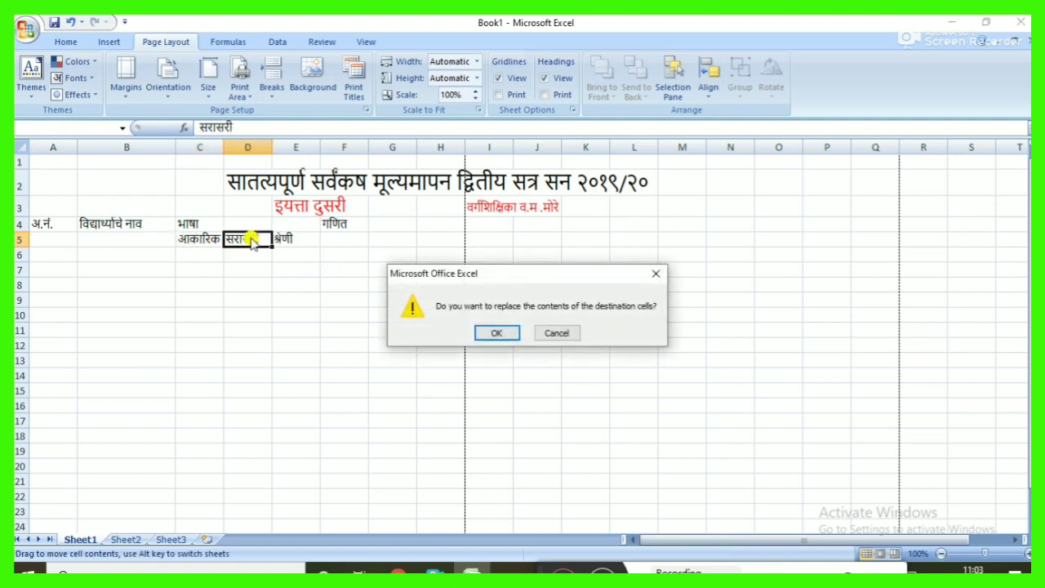
{"action": "left_click", "coordinate": [556, 333]}
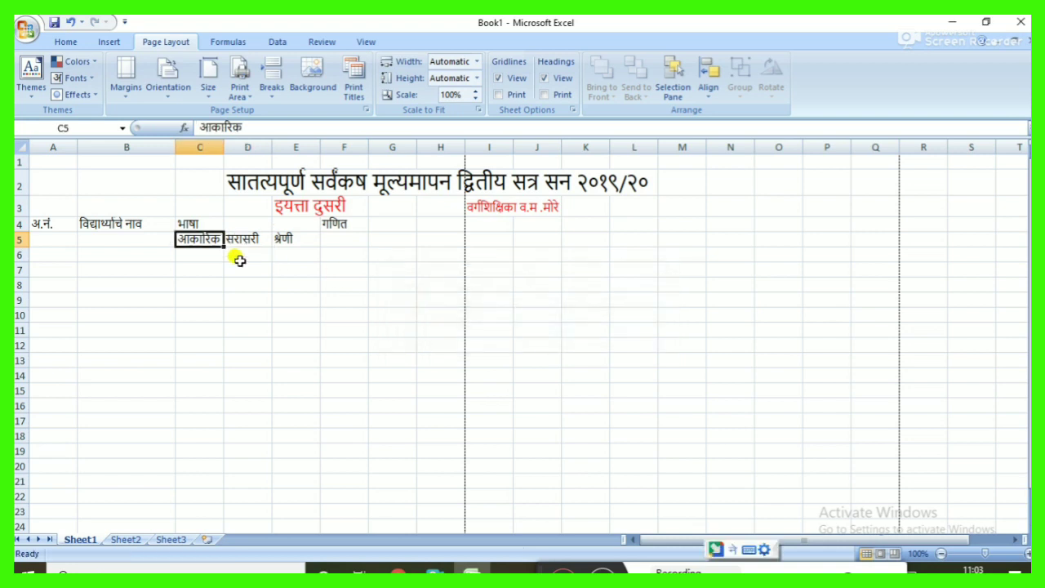
{"action": "left_click_drag", "start_coordinate": [193, 237], "coordinate": [260, 238]}
{"action": "right_click", "coordinate": [258, 237]}
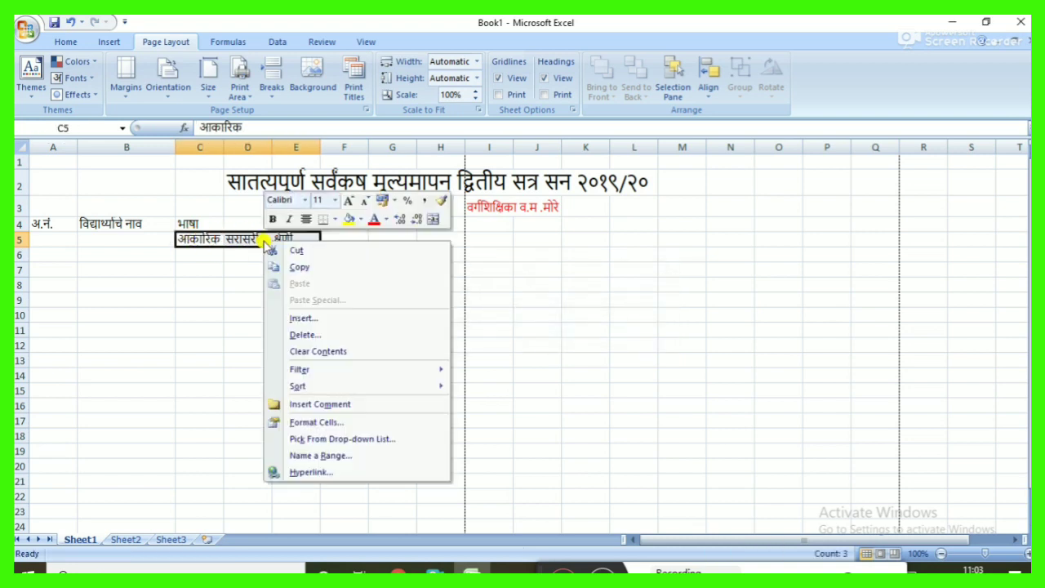
{"action": "left_click", "coordinate": [298, 268]}
{"action": "left_click", "coordinate": [330, 237]}
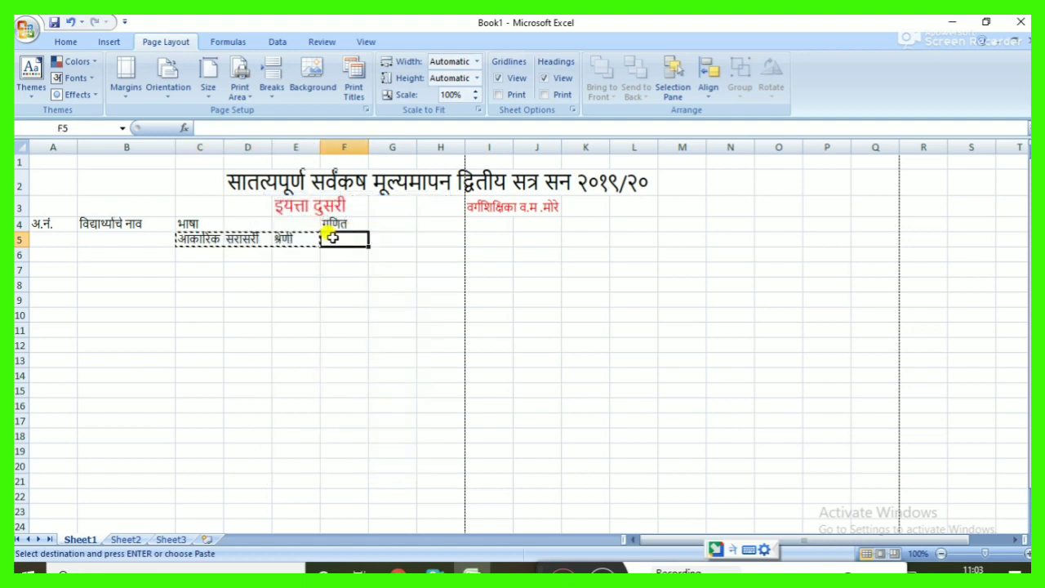
{"action": "key", "text": "ctrl+v"}
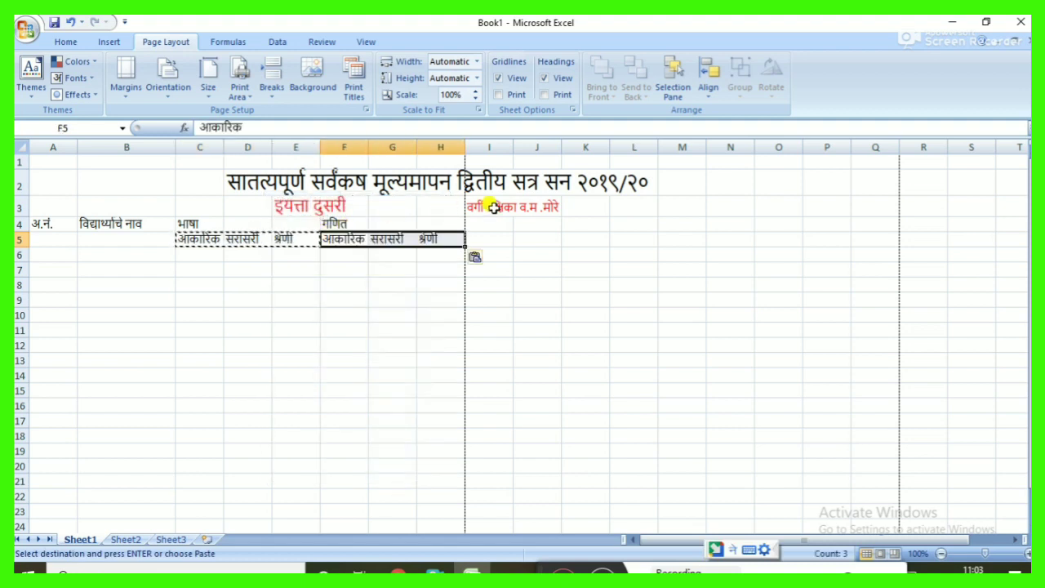
Step: Enter the subject heading गणित in cell I4
{"action": "left_click", "coordinate": [485, 225]}
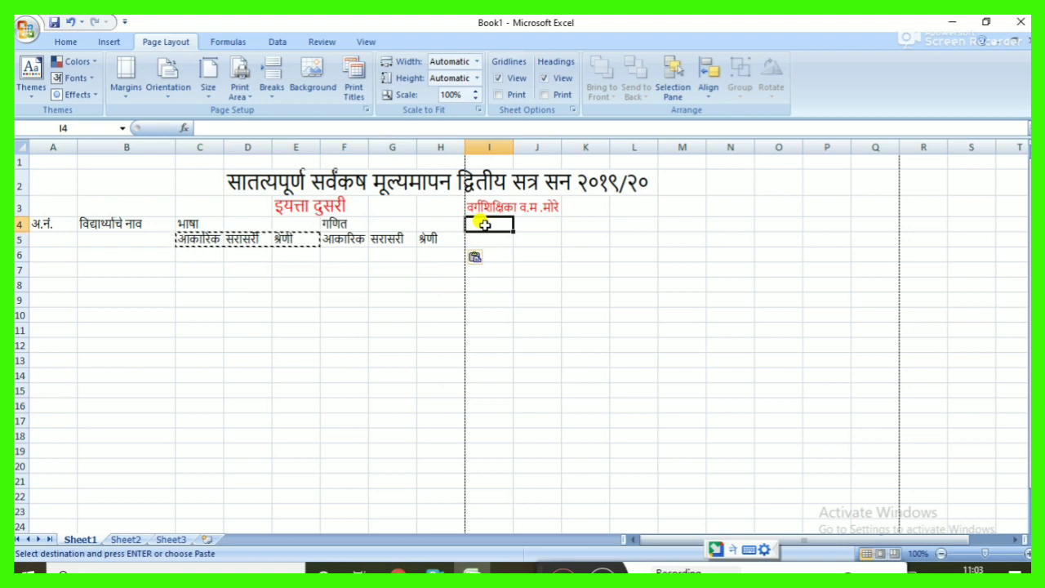
{"action": "type", "text": "GA"}
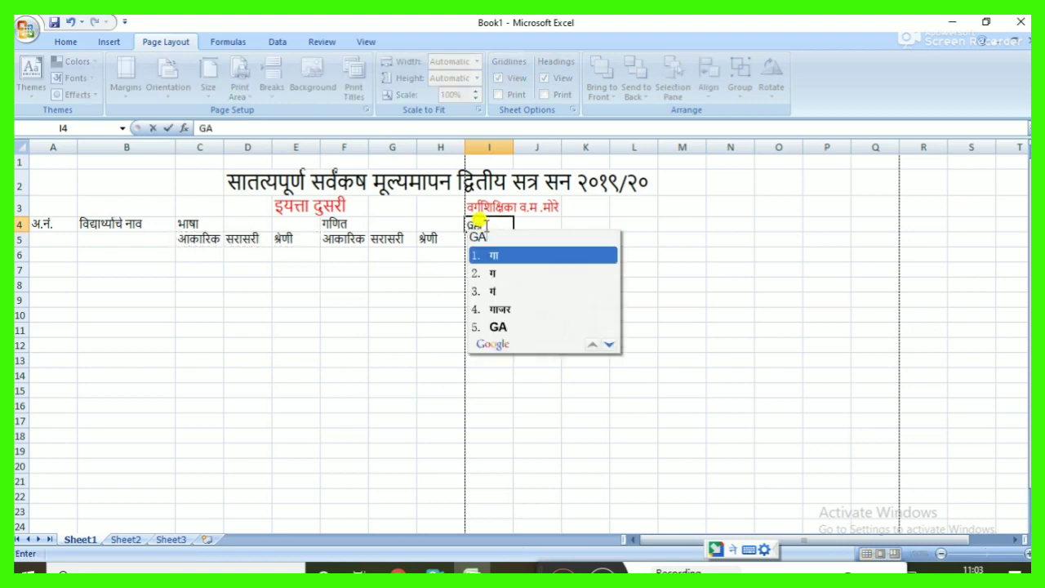
{"action": "type", "text": "NIT"}
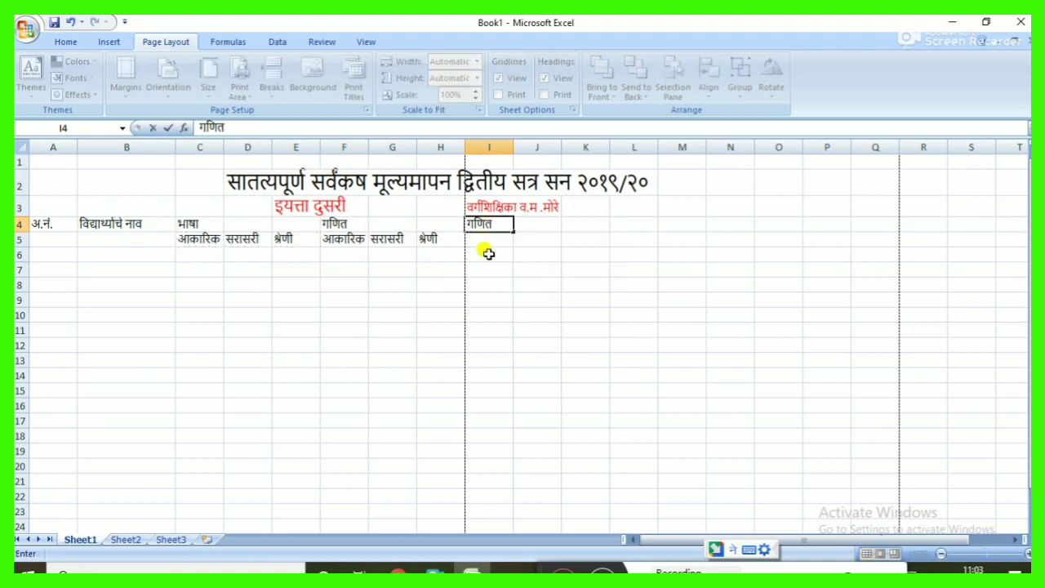
{"action": "key", "text": "Return"}
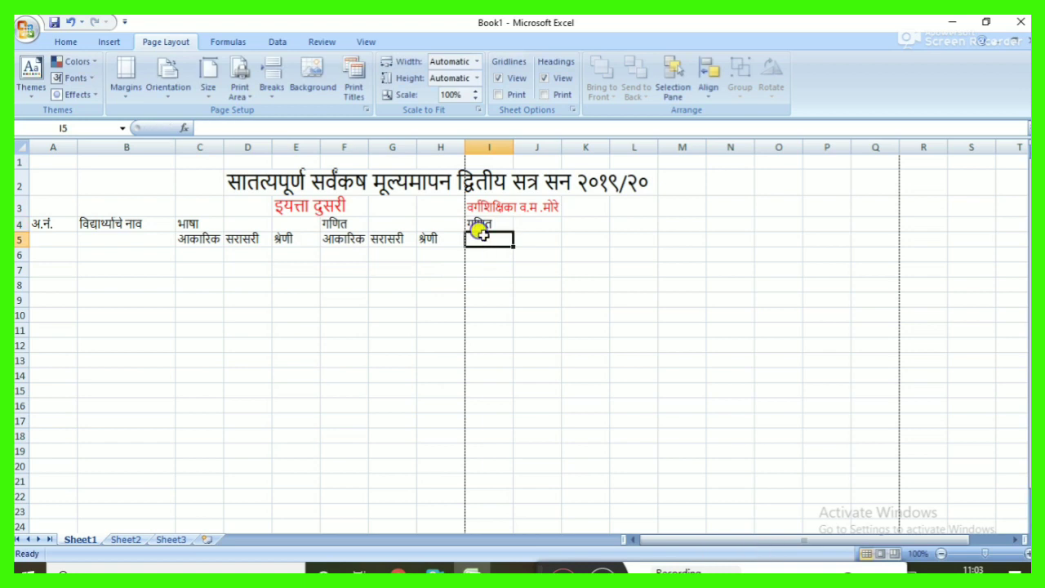
Step: Copy the three sub-headings from F5:H5 to I5:K5 below the heading in I4
{"action": "right_click", "coordinate": [484, 236]}
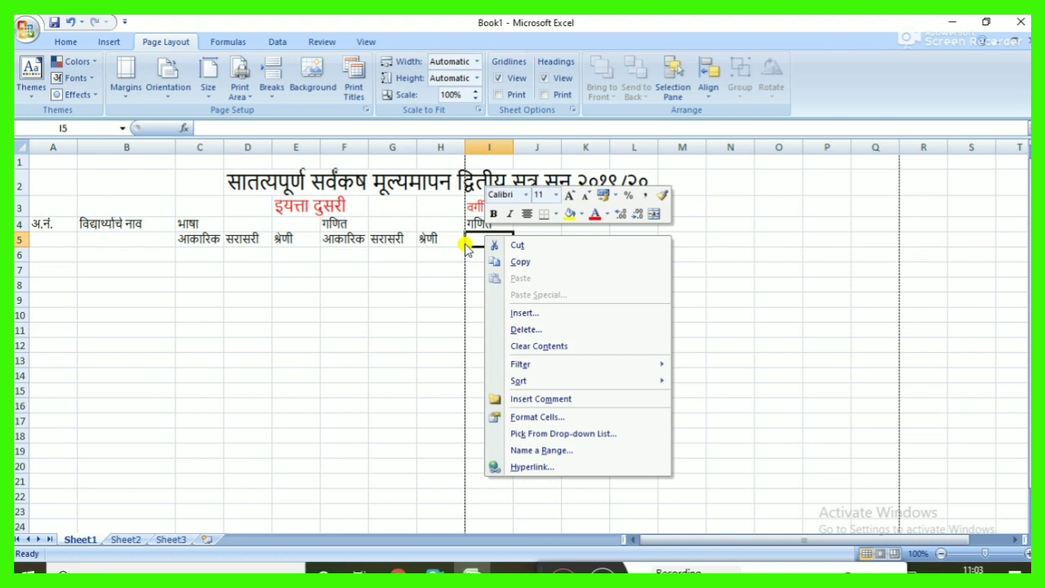
{"action": "key", "text": "Escape"}
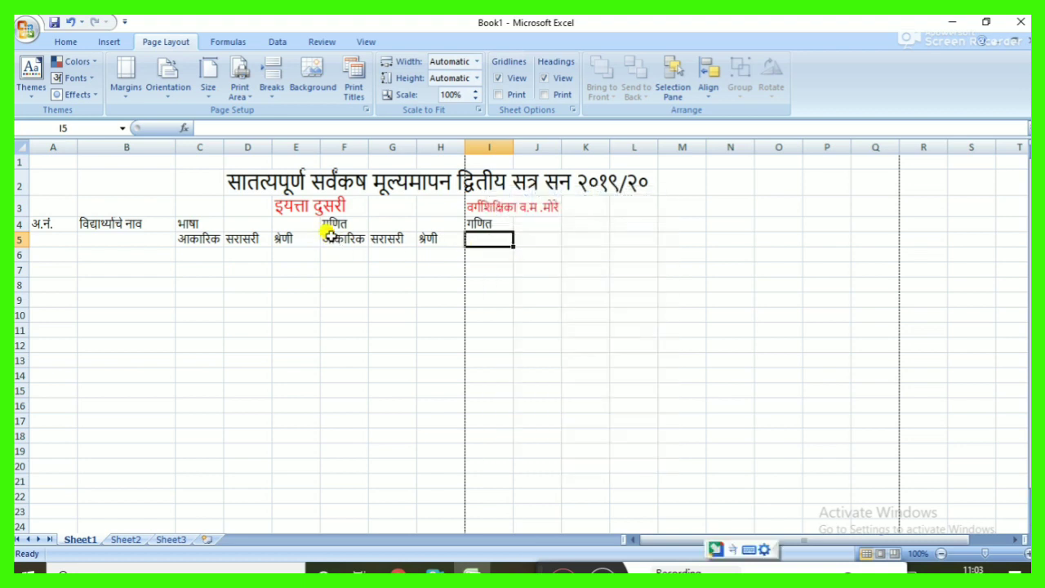
{"action": "left_click_drag", "start_coordinate": [329, 235], "coordinate": [421, 239]}
{"action": "key", "text": "ctrl+c"}
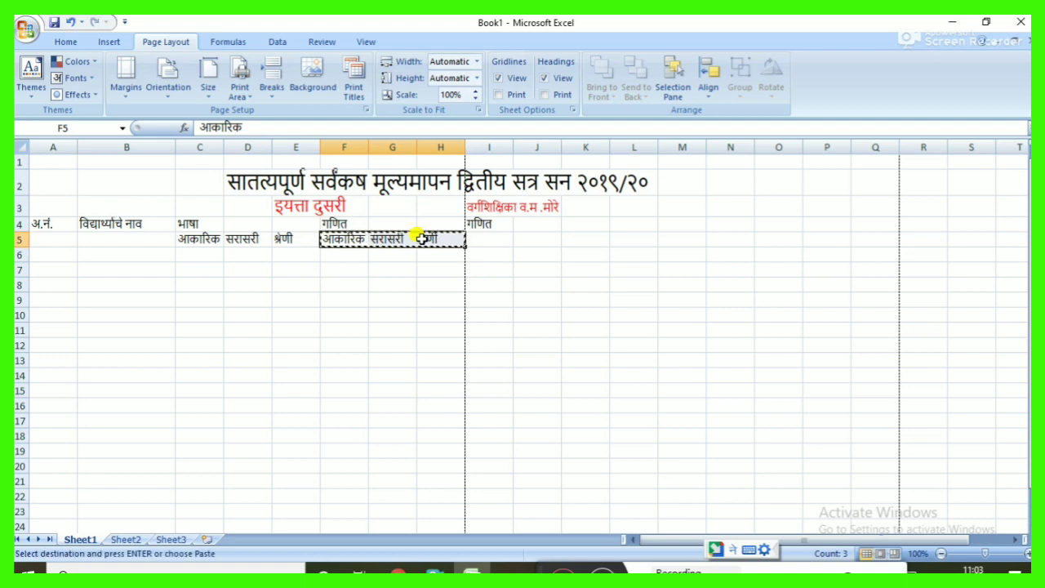
{"action": "left_click", "coordinate": [485, 239]}
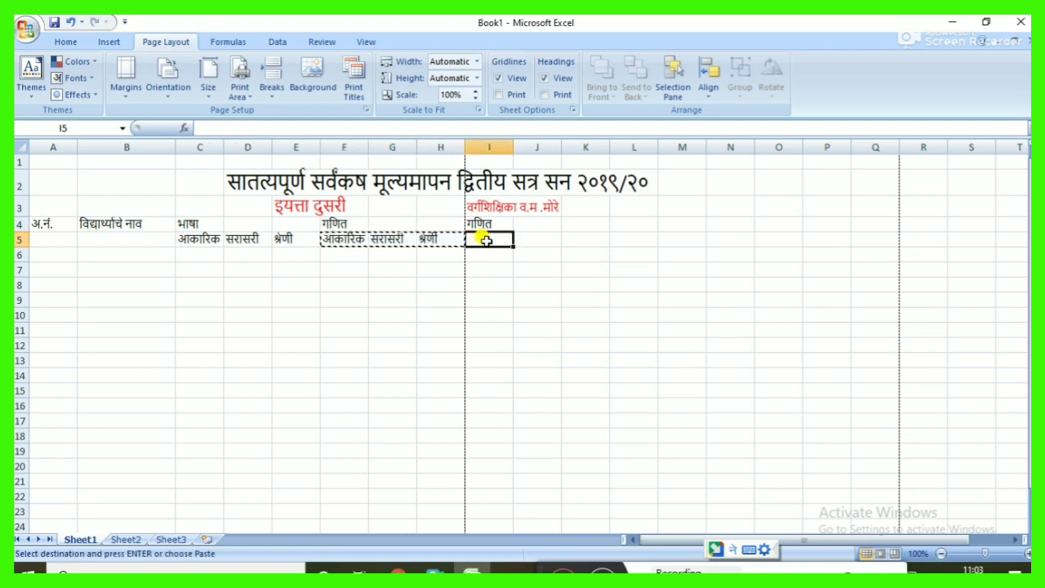
{"action": "key", "text": "ctrl+v"}
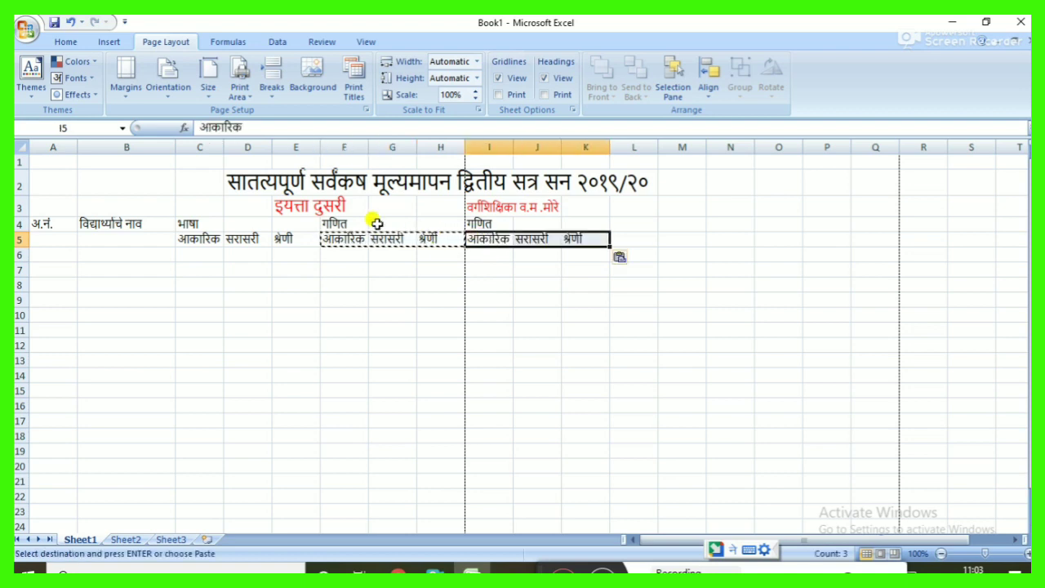
Step: Replace the subject heading in cell F4 with इंग्रजी
{"action": "double_click", "coordinate": [343, 221]}
{"action": "key", "text": "BackSpace"}
{"action": "key", "text": "BackSpace"}
{"action": "key", "text": "BackSpace"}
{"action": "type", "text": "ENGRAJI"}
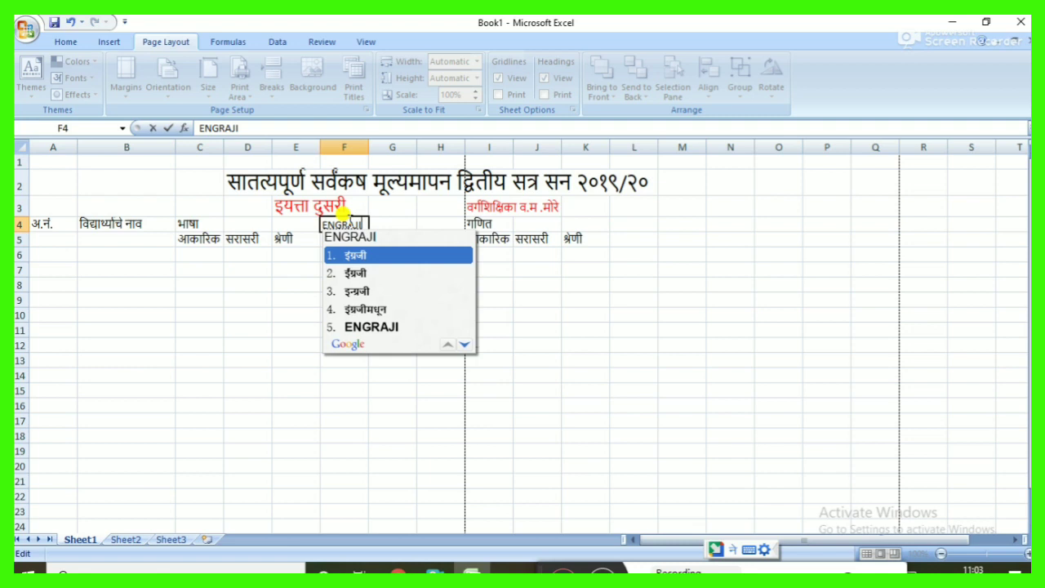
{"action": "key", "text": "space"}
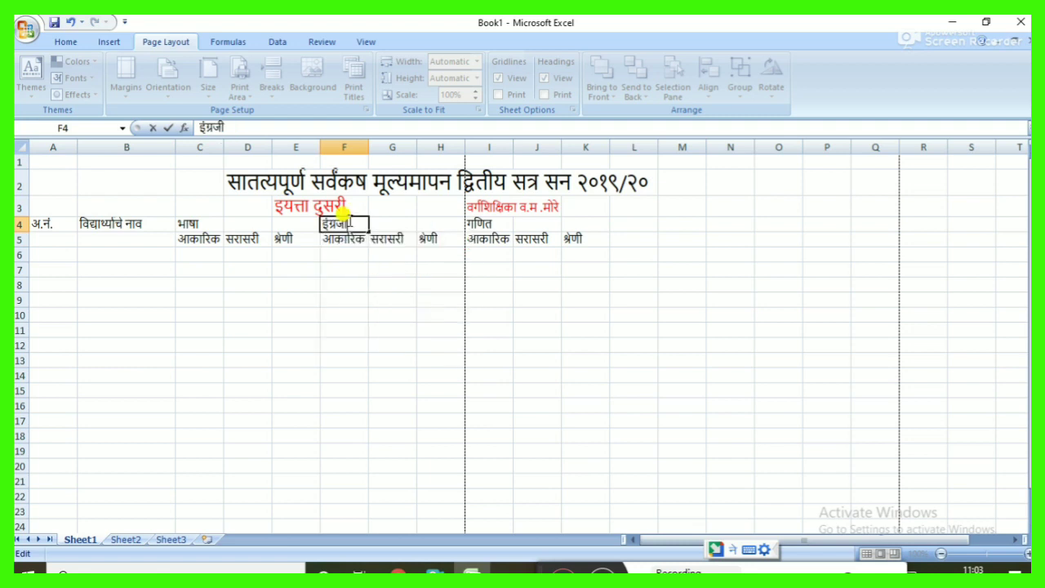
Step: Enter the subject headings कला in cell L4, कार्यानुभव in M4 and शा.शी in N4
{"action": "left_click", "coordinate": [637, 228]}
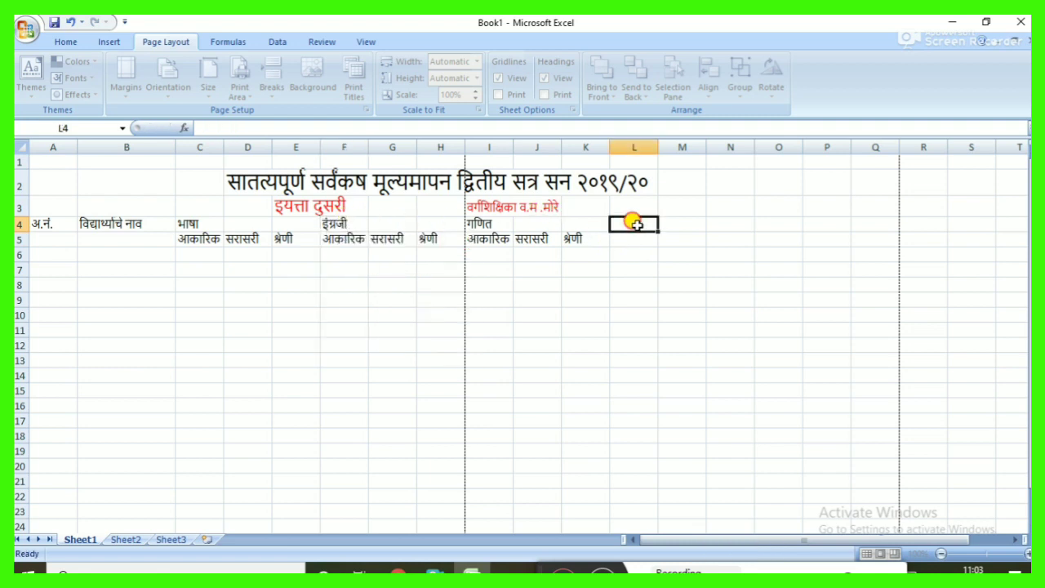
{"action": "type", "text": "KLA"}
{"action": "key", "text": "space"}
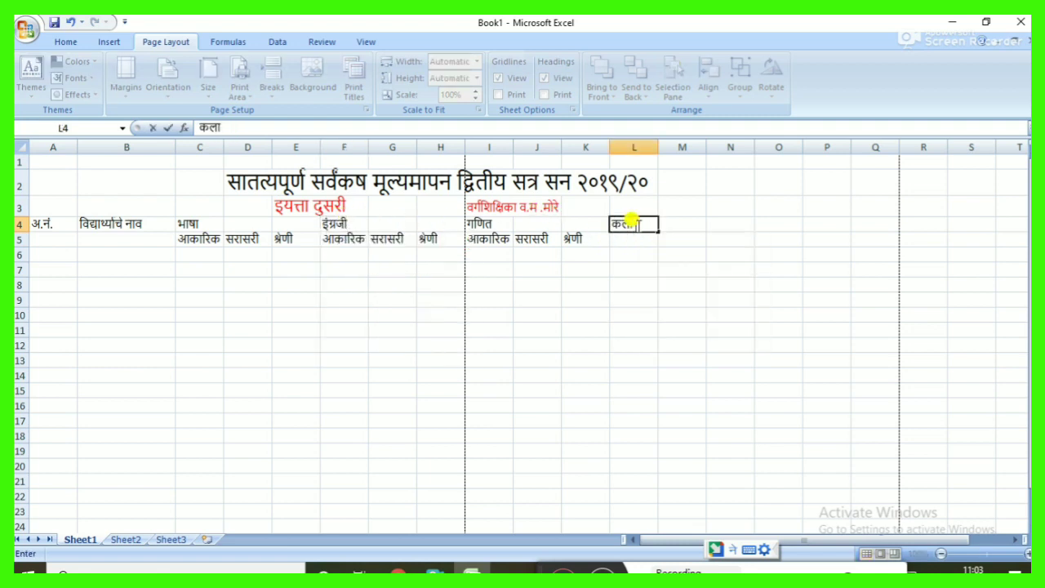
{"action": "key", "text": "Tab"}
{"action": "type", "text": "KAR"}
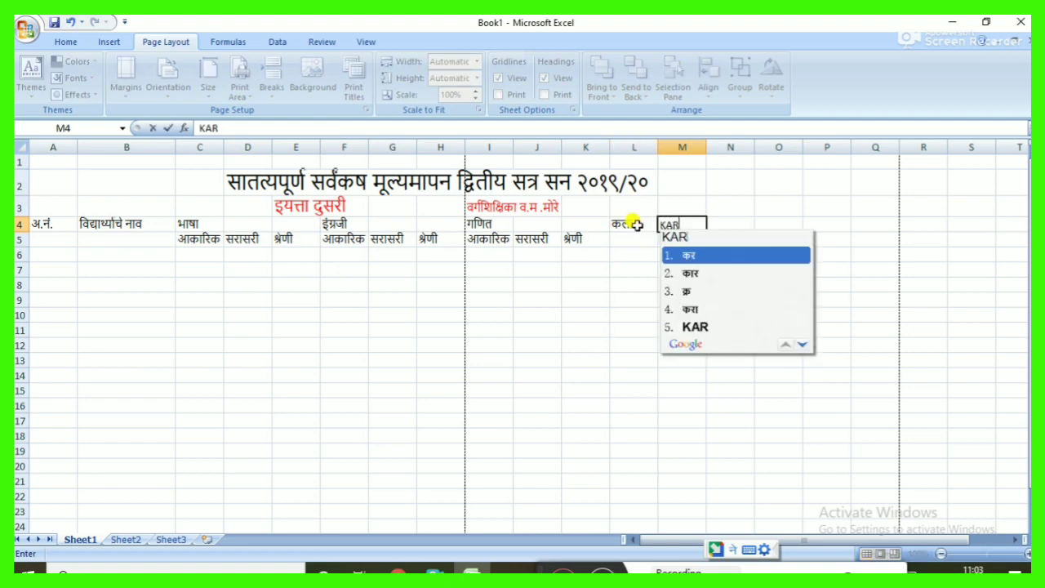
{"action": "type", "text": "YANUBHAV"}
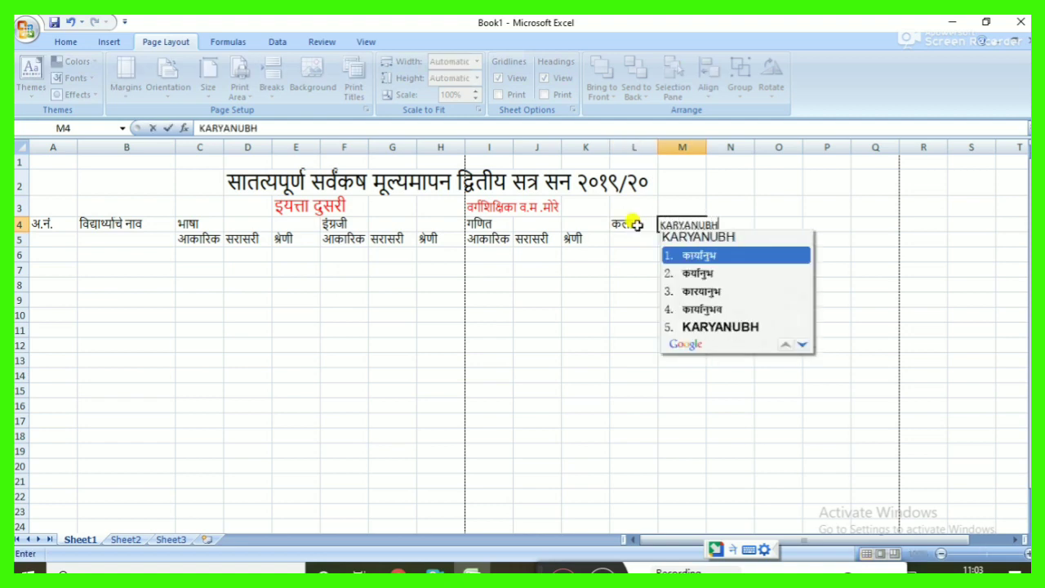
{"action": "key", "text": "space"}
{"action": "key", "text": "Tab"}
{"action": "type", "text": "SHA"}
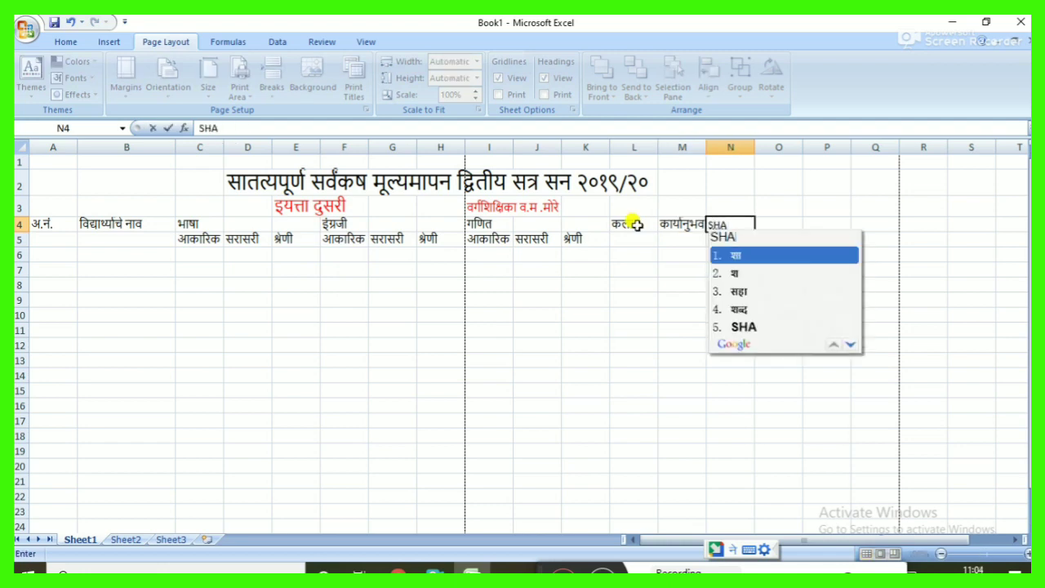
{"action": "type", "text": ".shi"}
{"action": "key", "text": "space"}
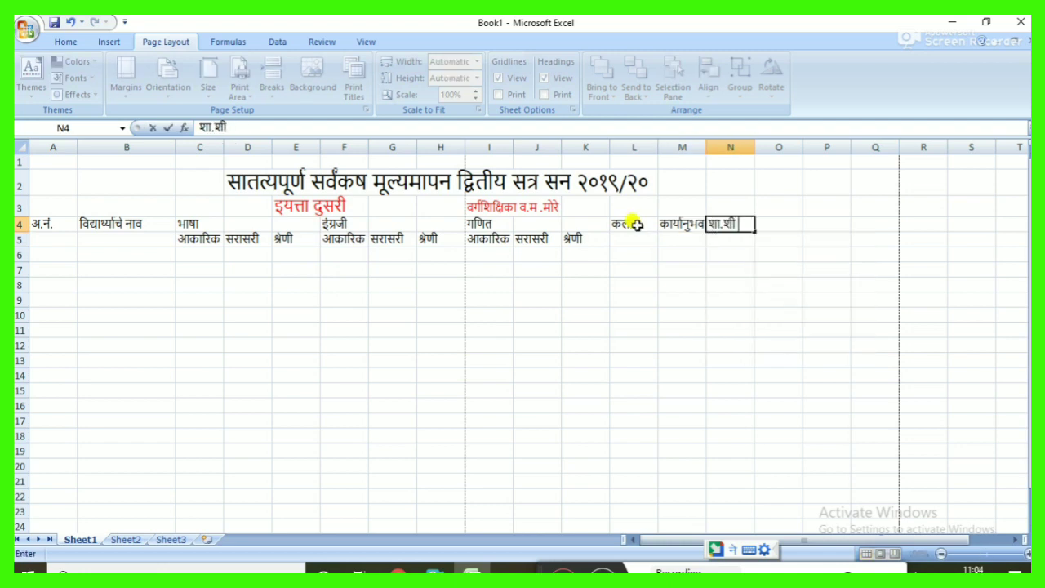
{"action": "key", "text": "Tab"}
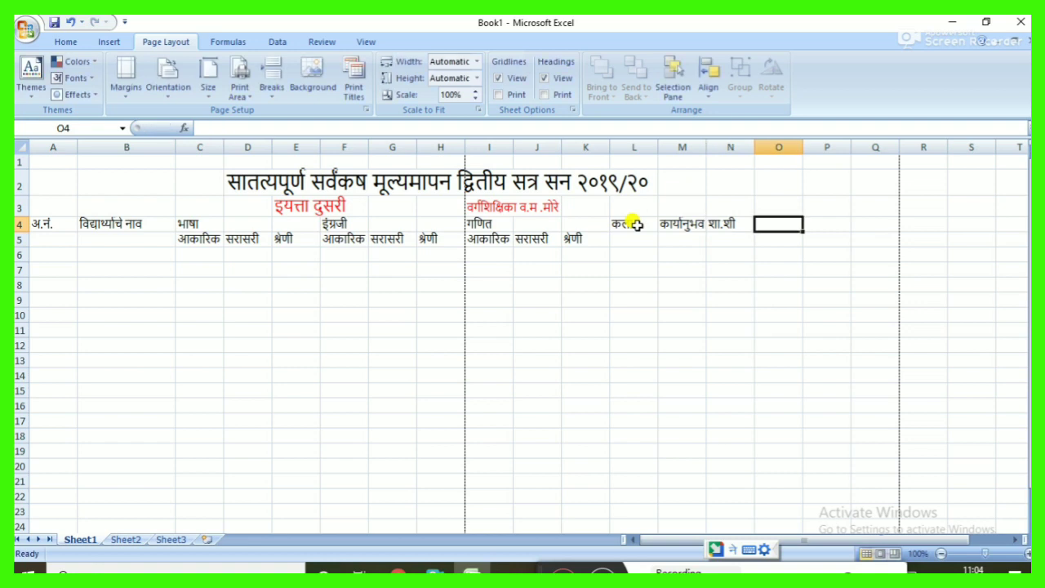
Step: Enter the summary headings एकूण in cell O4, शेकडा in P4 and श्रेणी in Q4
{"action": "type", "text": "EKUN"}
{"action": "key", "text": "space"}
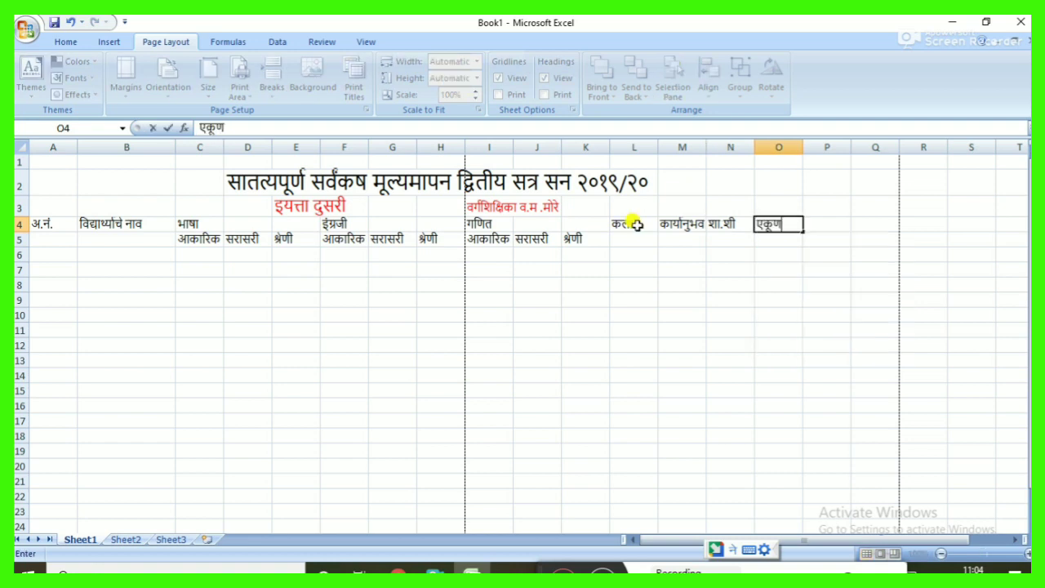
{"action": "key", "text": "Tab"}
{"action": "type", "text": "SH"}
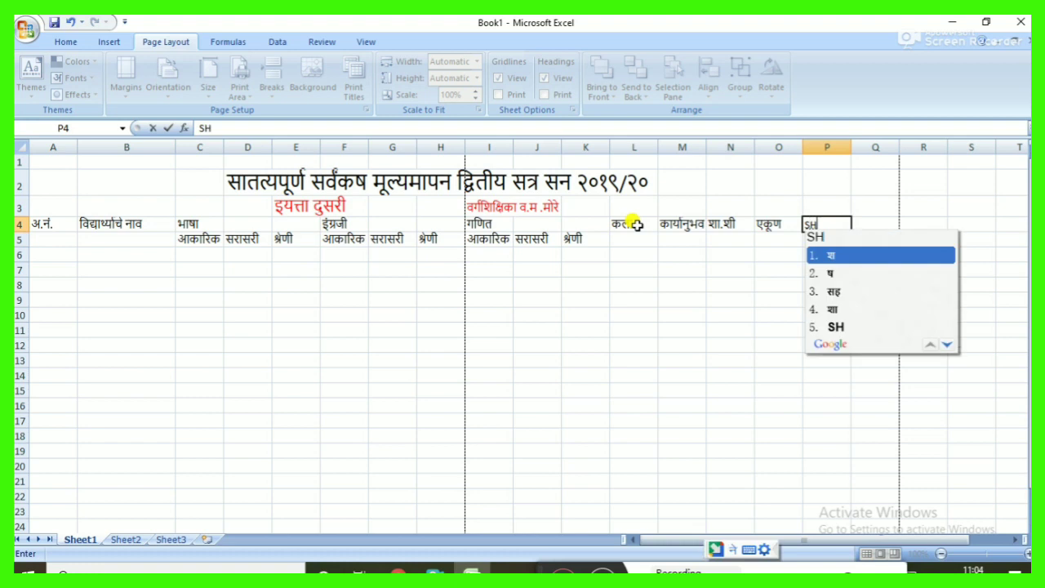
{"action": "type", "text": "EKADA4"}
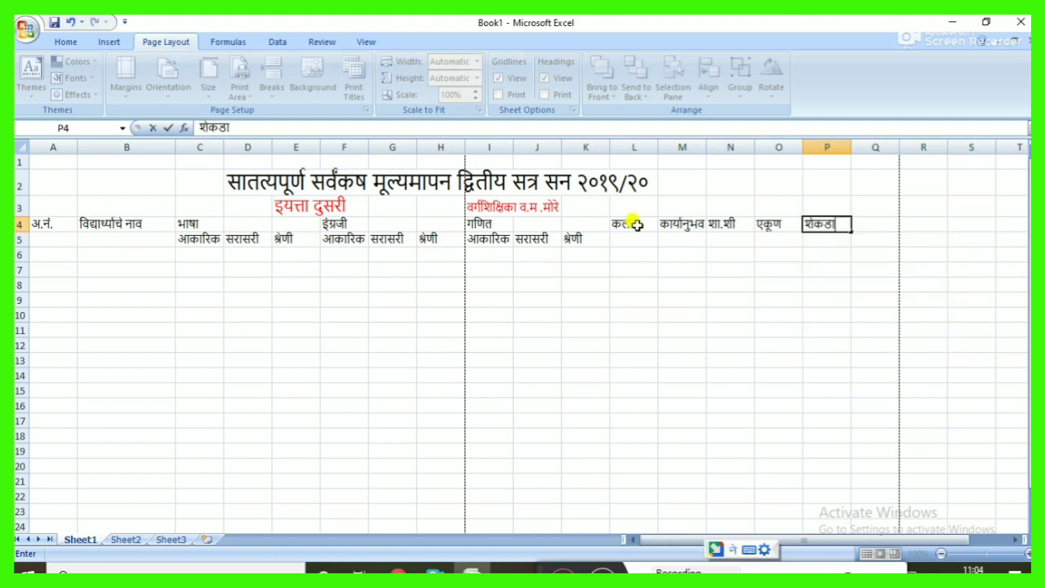
{"action": "key", "text": "Tab"}
{"action": "type", "text": "SH"}
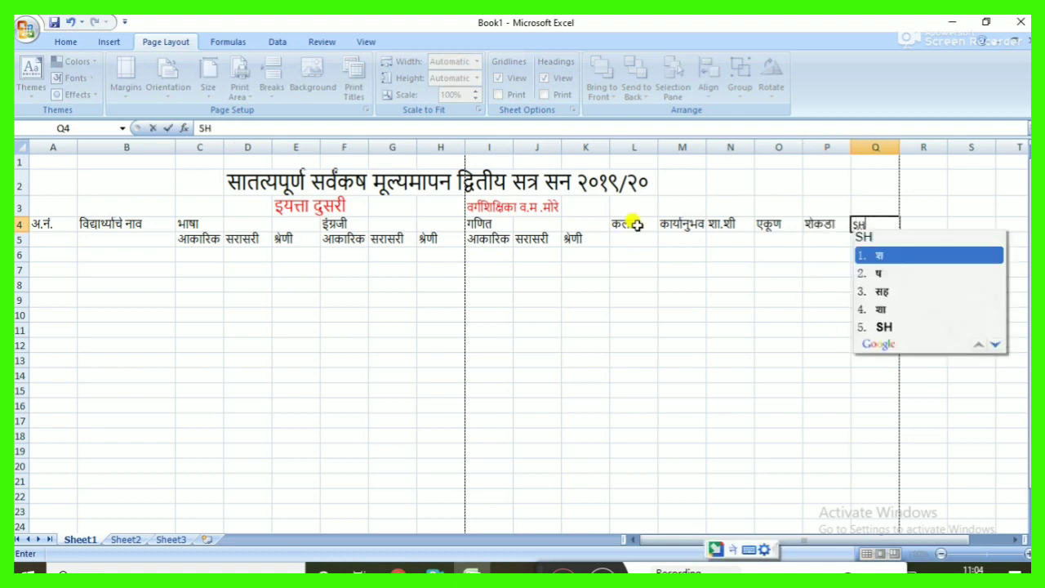
{"action": "type", "text": "RENI"}
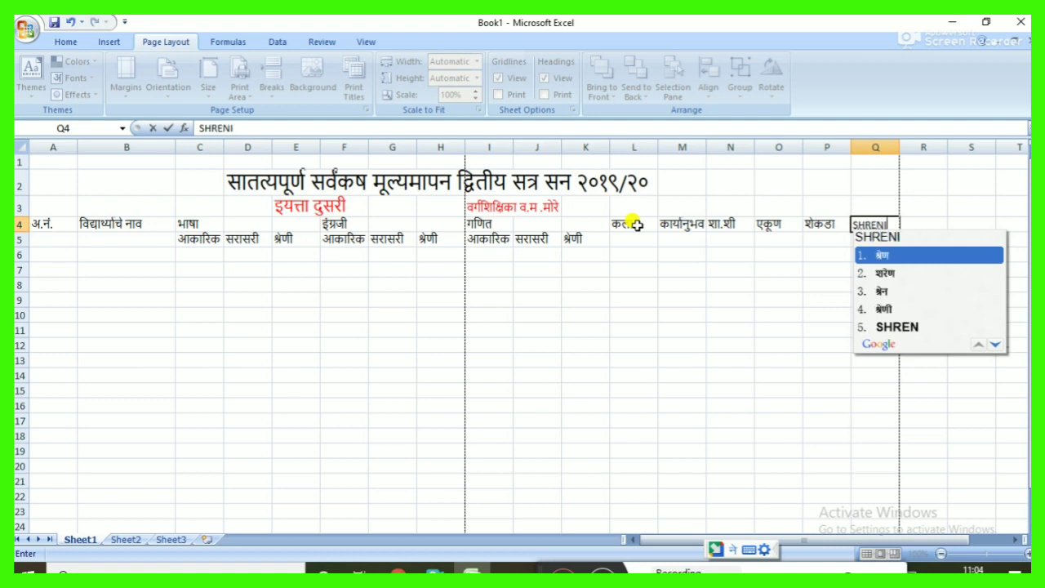
{"action": "type", "text": "1"}
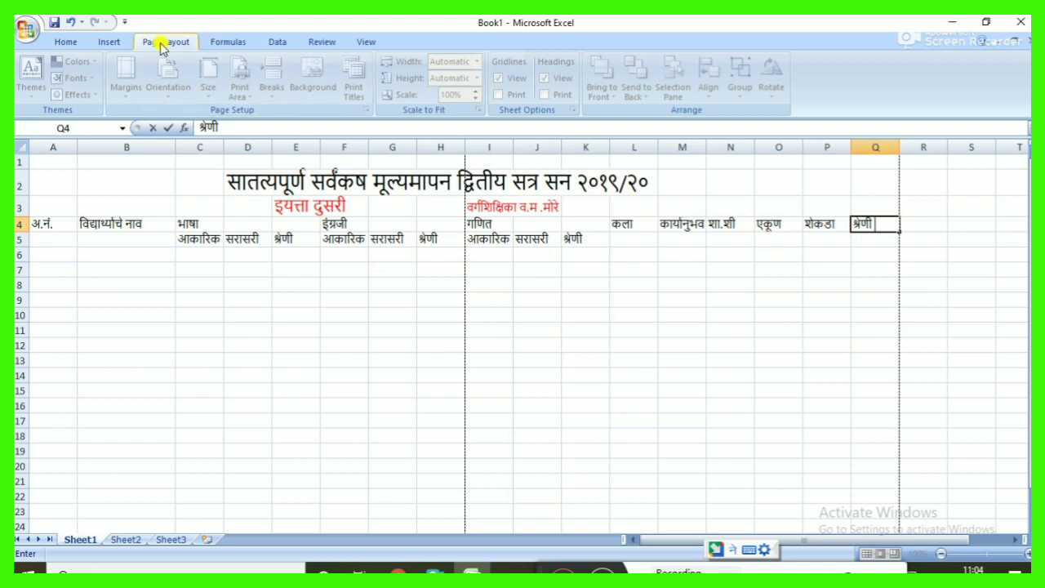
Step: Finish the heading entry and set the page orientation to landscape
{"action": "left_click", "coordinate": [163, 203]}
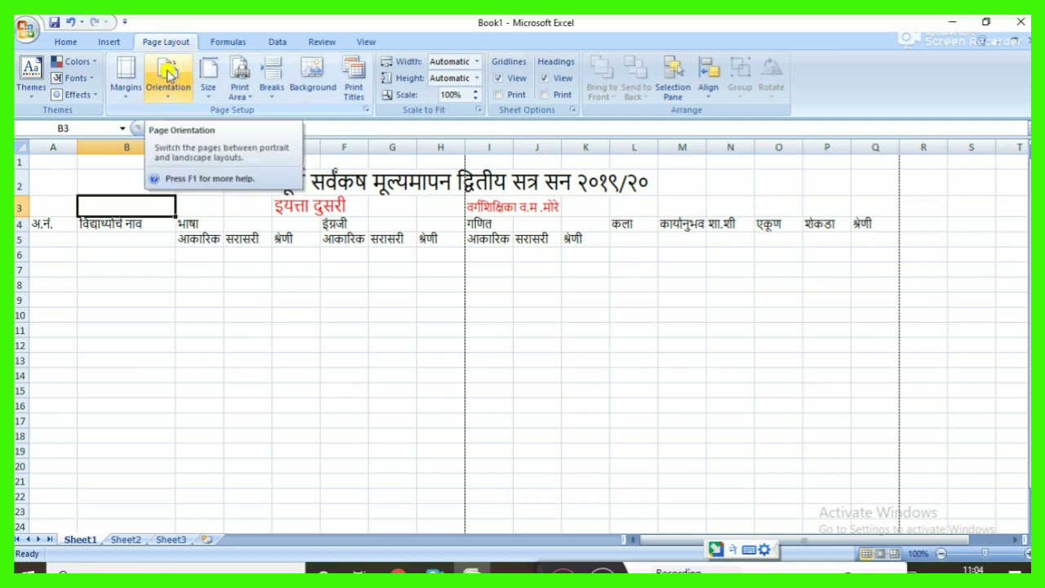
{"action": "left_click", "coordinate": [169, 98]}
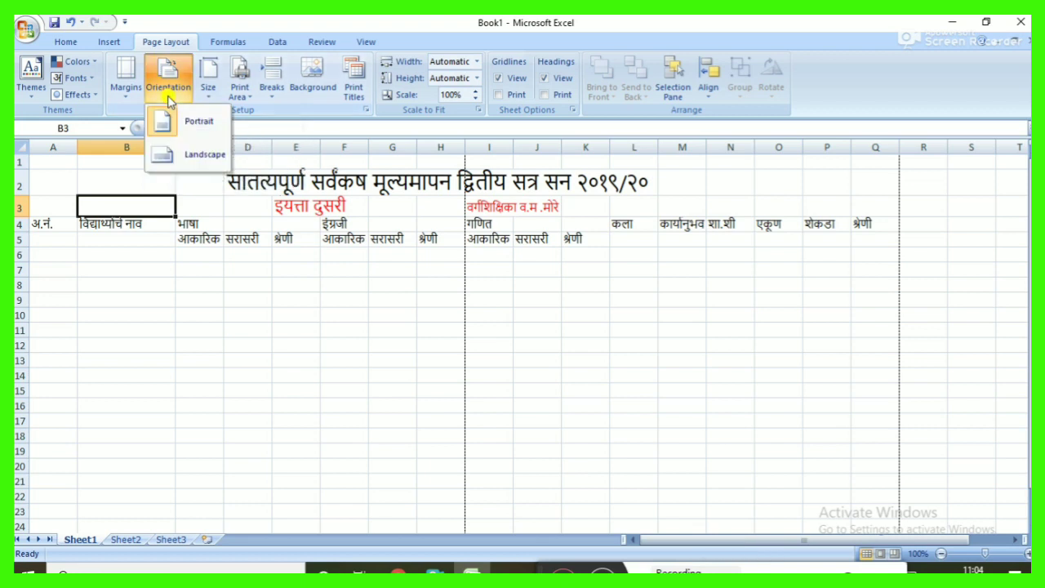
{"action": "left_click", "coordinate": [200, 154]}
Step: Enter the भाषा marks ७० below आकारिक in cell C6 and १०० below सरासरी in D6
{"action": "left_click", "coordinate": [186, 256]}
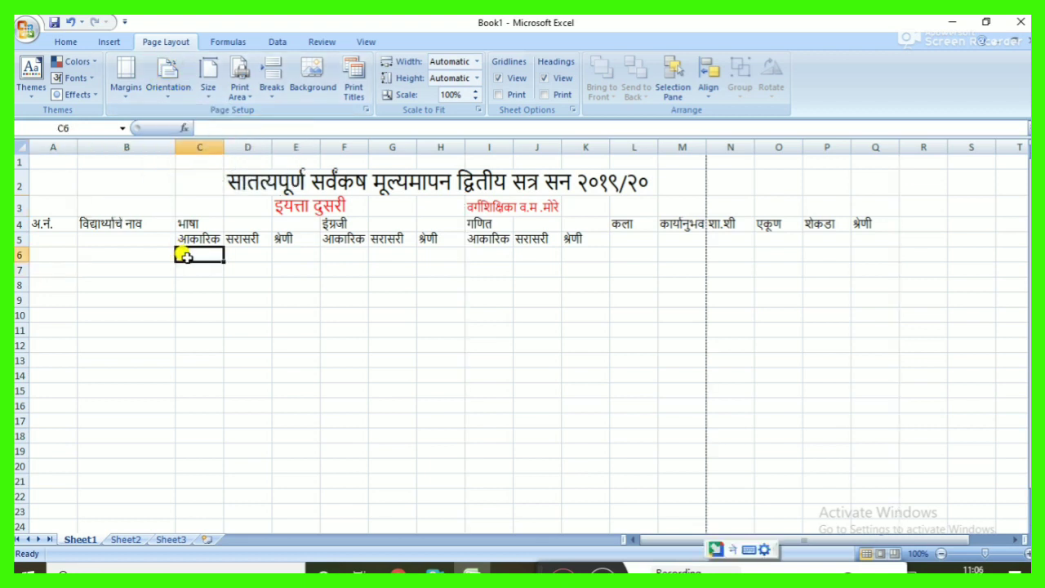
{"action": "type", "text": "70"}
{"action": "key", "text": "Tab"}
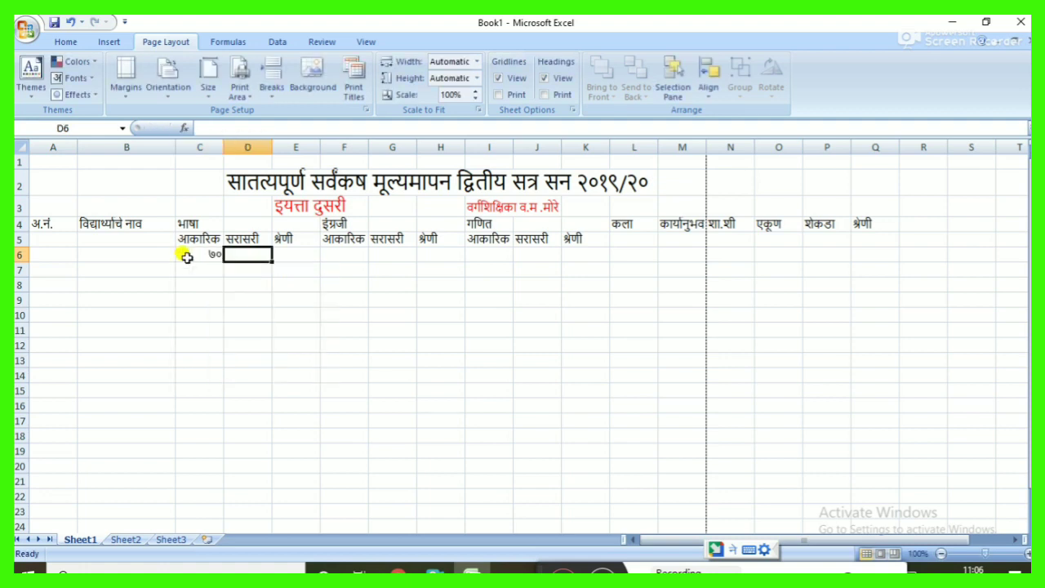
{"action": "type", "text": "100"}
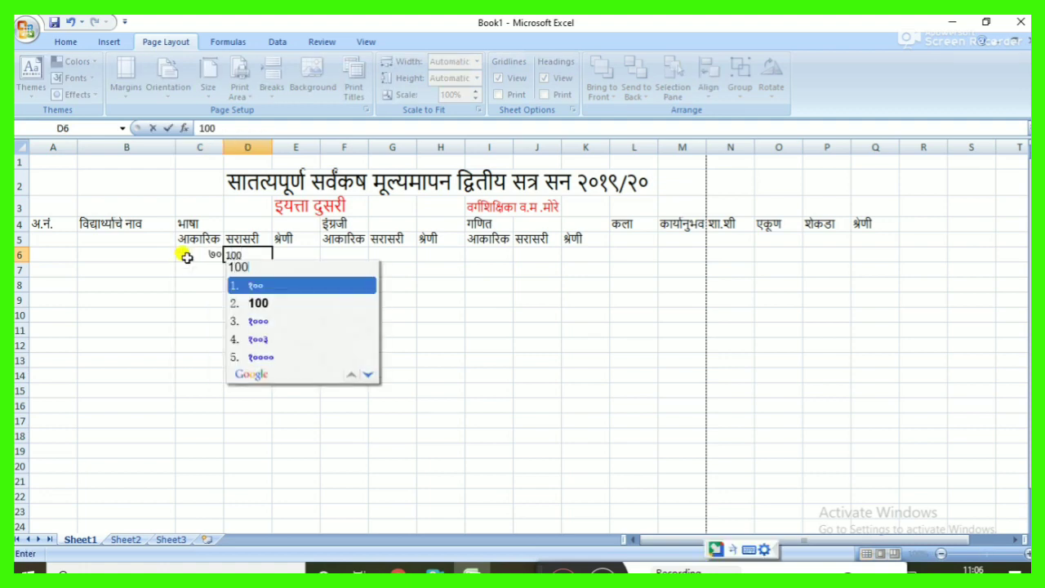
{"action": "key", "text": "Tab"}
{"action": "key", "text": "Tab"}
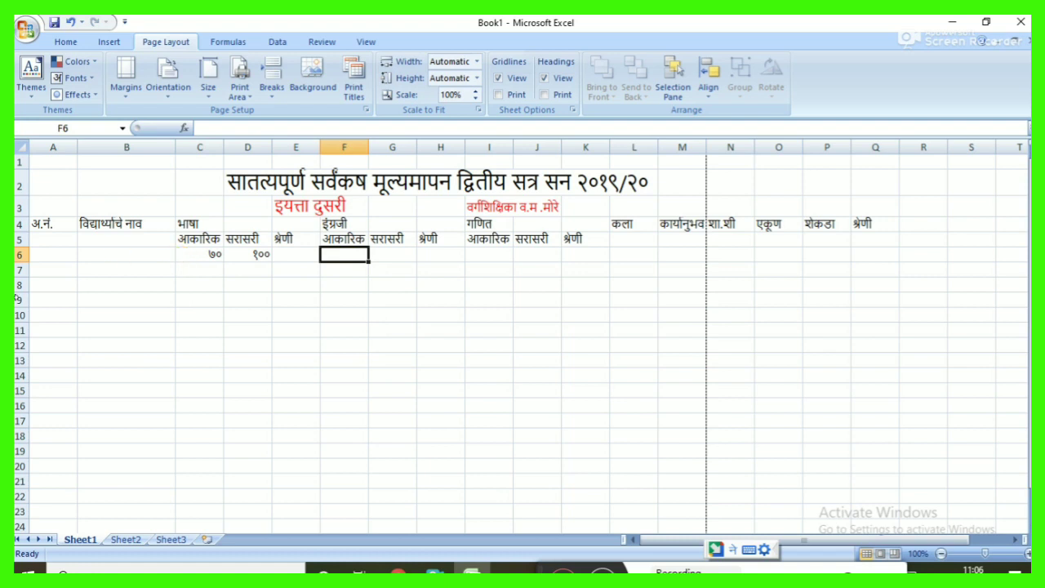
Step: Copy the भाषा marks ७० and १०० from C6:D6 to the इंग्रजी cells F6:G6 and the गणित cells I6:J6
{"action": "left_click_drag", "start_coordinate": [215, 255], "coordinate": [258, 256]}
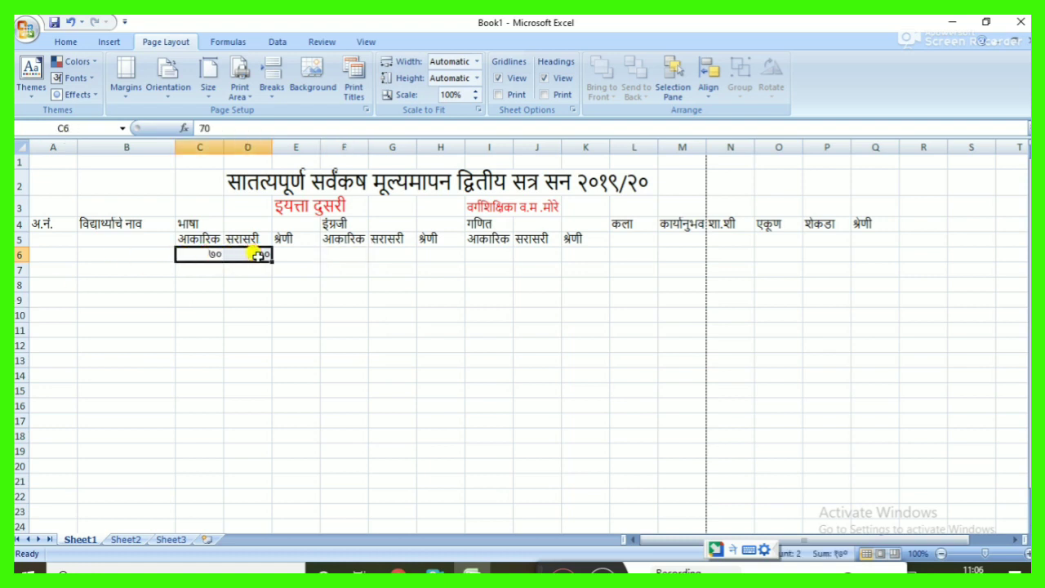
{"action": "key", "text": "ctrl+c"}
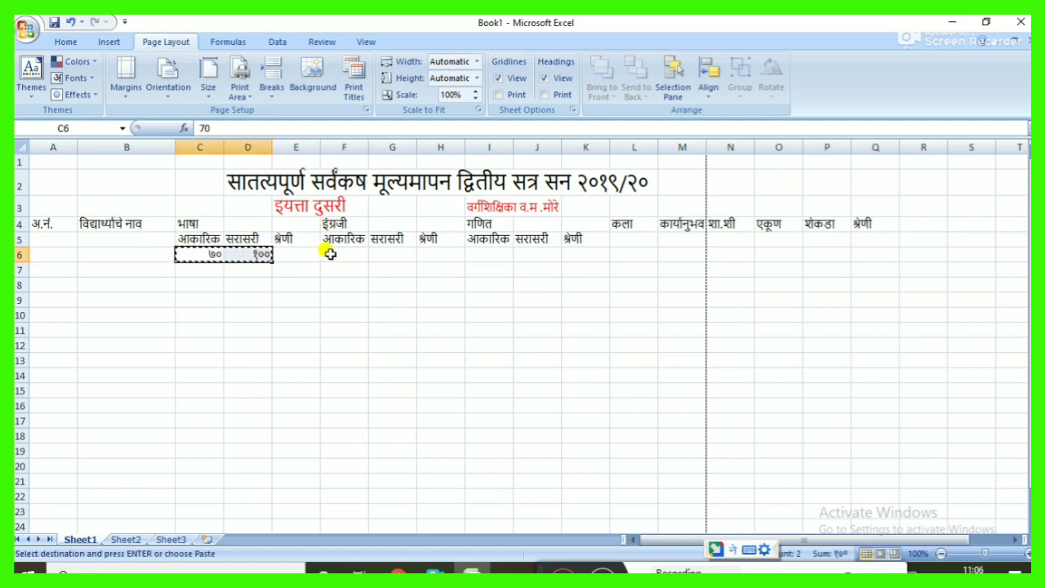
{"action": "left_click", "coordinate": [330, 254]}
{"action": "key", "text": "ctrl+v"}
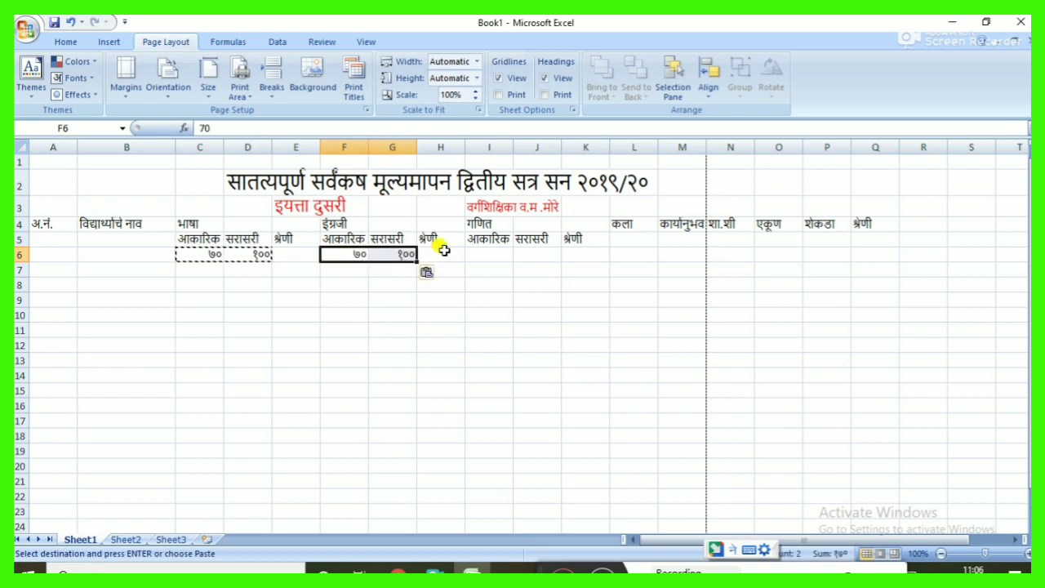
{"action": "left_click", "coordinate": [490, 256]}
{"action": "key", "text": "ctrl+v"}
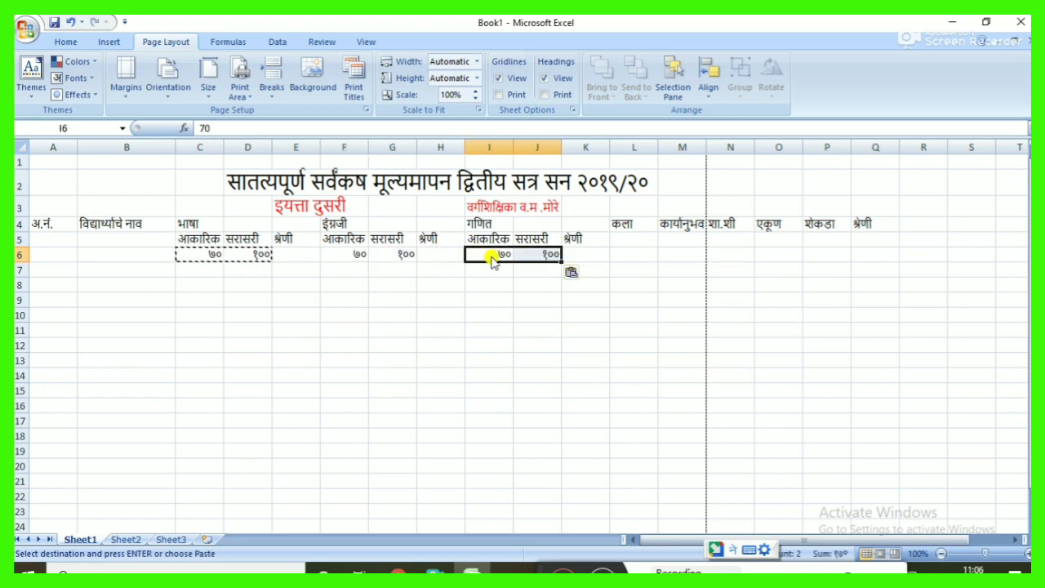
Step: Enter १०० as the marks for कला in L6, कार्यानुभव in M6 and शा.शी in N6
{"action": "left_click", "coordinate": [623, 251]}
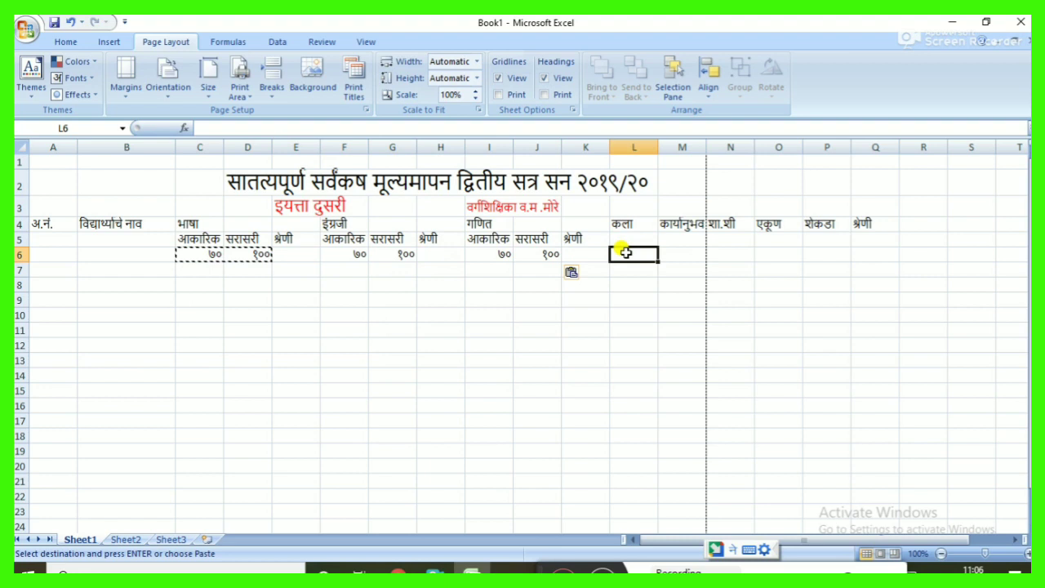
{"action": "type", "text": "100"}
{"action": "key", "text": "space"}
{"action": "key", "text": "Tab"}
{"action": "type", "text": "100"}
{"action": "key", "text": "space"}
{"action": "key", "text": "Tab"}
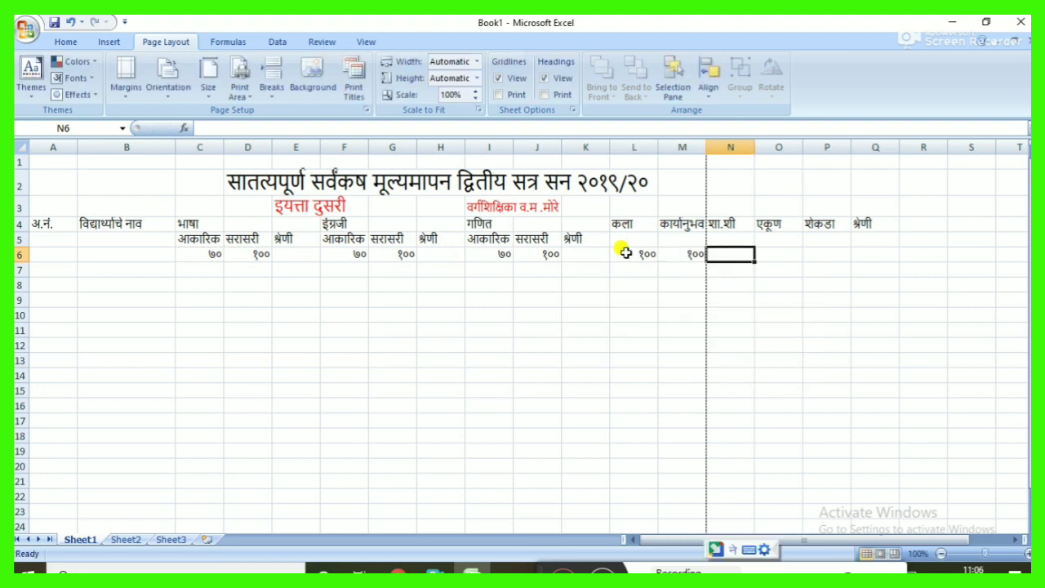
{"action": "type", "text": "1"}
{"action": "key", "text": "BackSpace"}
{"action": "type", "text": "100"}
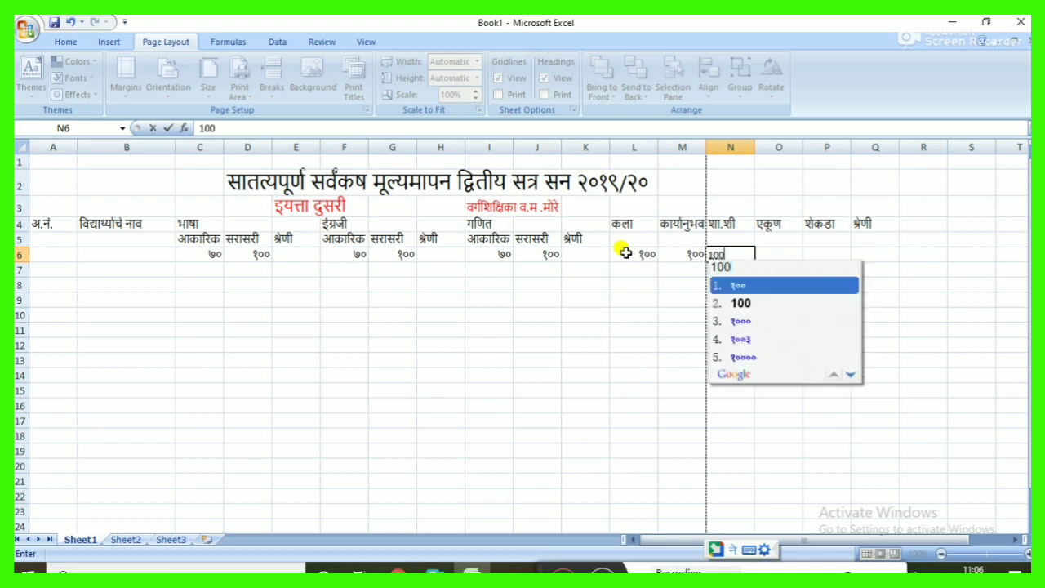
{"action": "key", "text": "space"}
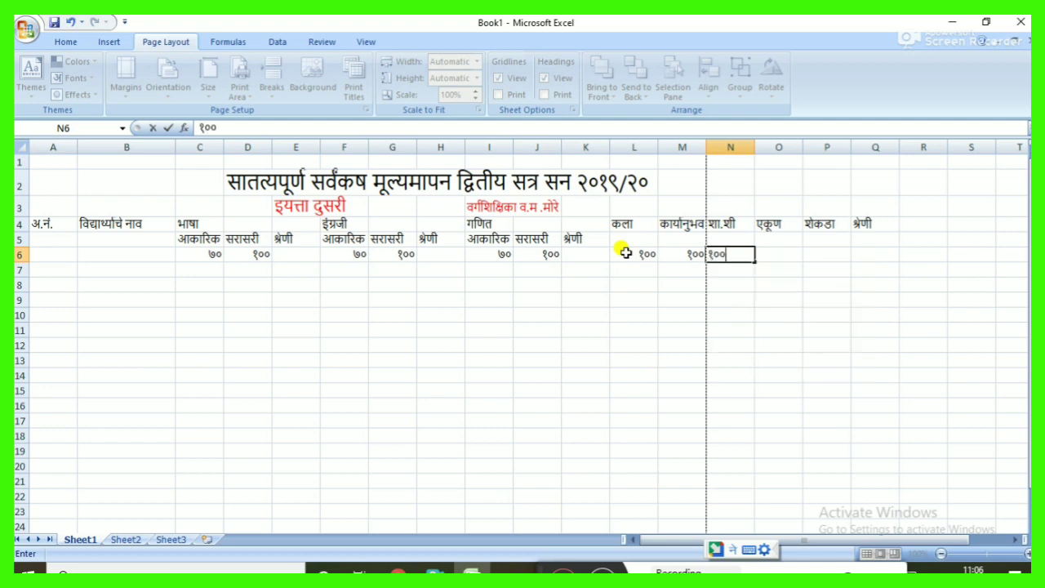
Step: Enter ६०० as the total marks below एकूण in cell O6
{"action": "left_click", "coordinate": [772, 253]}
{"action": "type", "text": "600"}
{"action": "key", "text": "space"}
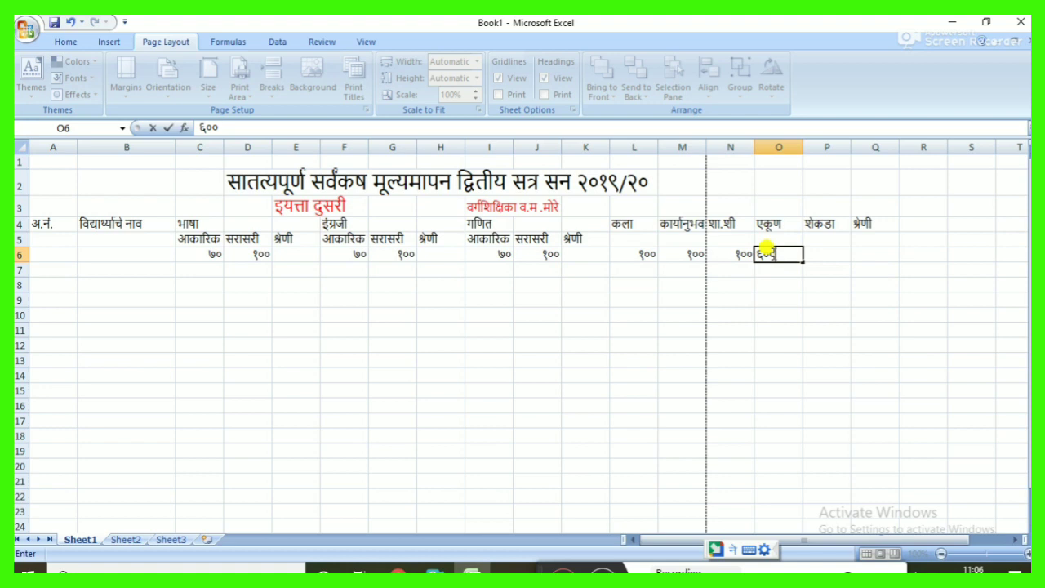
{"action": "left_click", "coordinate": [829, 254]}
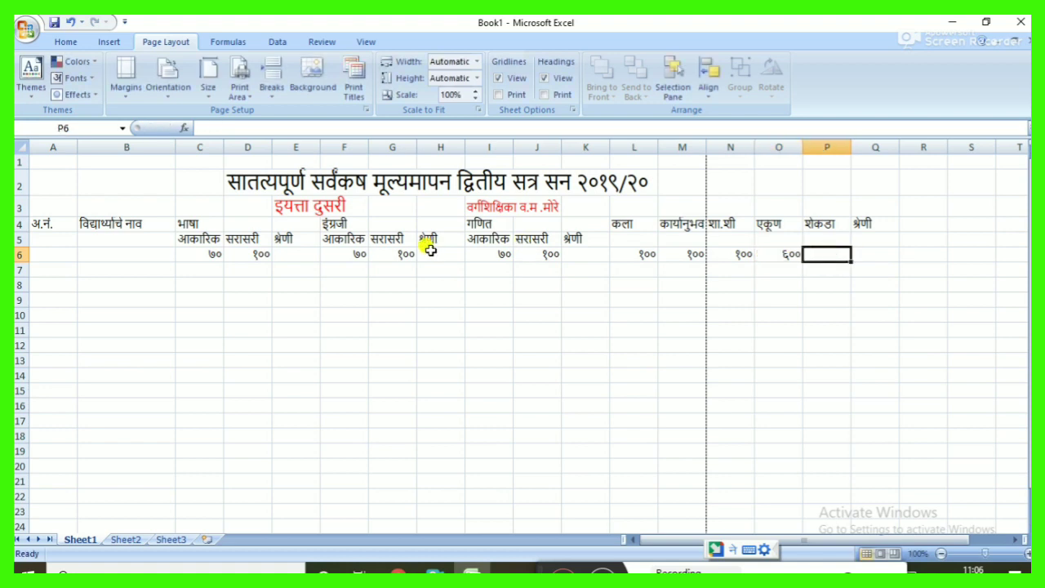
Step: Enter the first serial number १ in cell A7 of the अ.नं. column
{"action": "left_click", "coordinate": [59, 270]}
{"action": "type", "text": "1"}
{"action": "key", "text": "Return"}
{"action": "key", "text": "Return"}
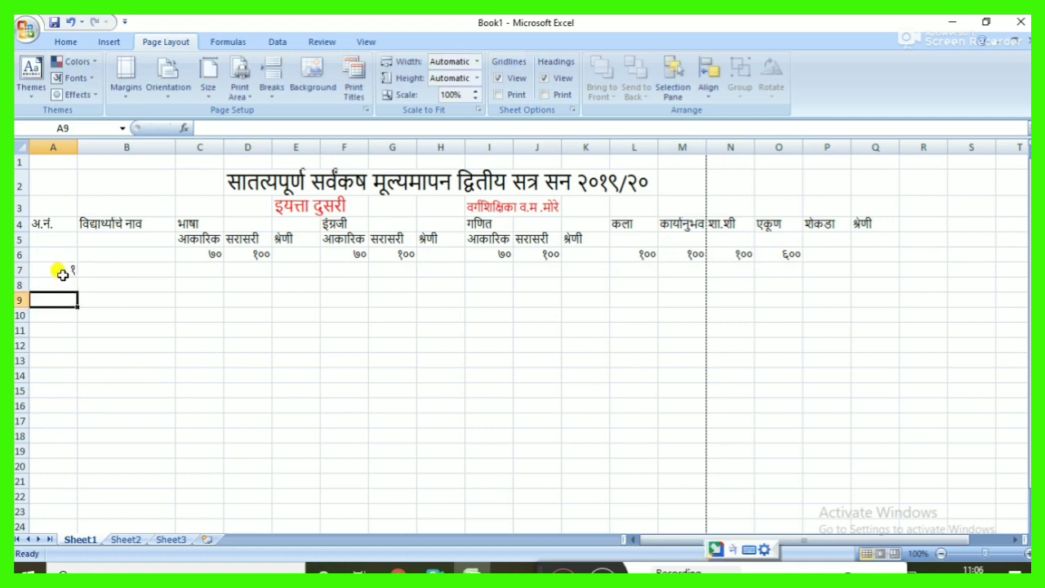
{"action": "type", "text": "2"}
{"action": "key", "text": "Return"}
{"action": "key", "text": "Return"}
{"action": "key", "text": "Return"}
{"action": "key", "text": "Up"}
{"action": "key", "text": "Up"}
{"action": "key", "text": "BackSpace"}
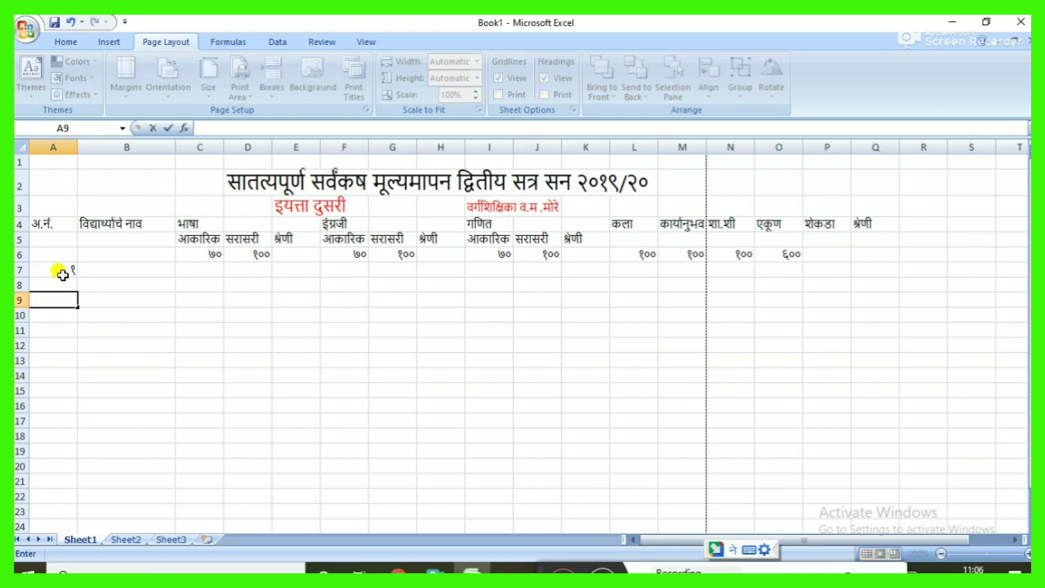
Step: Enter the serial numbers २, ३, ४ and ५ in cells A8 to A11
{"action": "key", "text": "Up"}
{"action": "type", "text": "2"}
{"action": "key", "text": "Return"}
{"action": "key", "text": "Return"}
{"action": "type", "text": "3"}
{"action": "key", "text": "Return"}
{"action": "key", "text": "Return"}
{"action": "type", "text": "4"}
{"action": "key", "text": "Return"}
{"action": "key", "text": "Return"}
{"action": "type", "text": "5"}
{"action": "key", "text": "Return"}
{"action": "key", "text": "Return"}
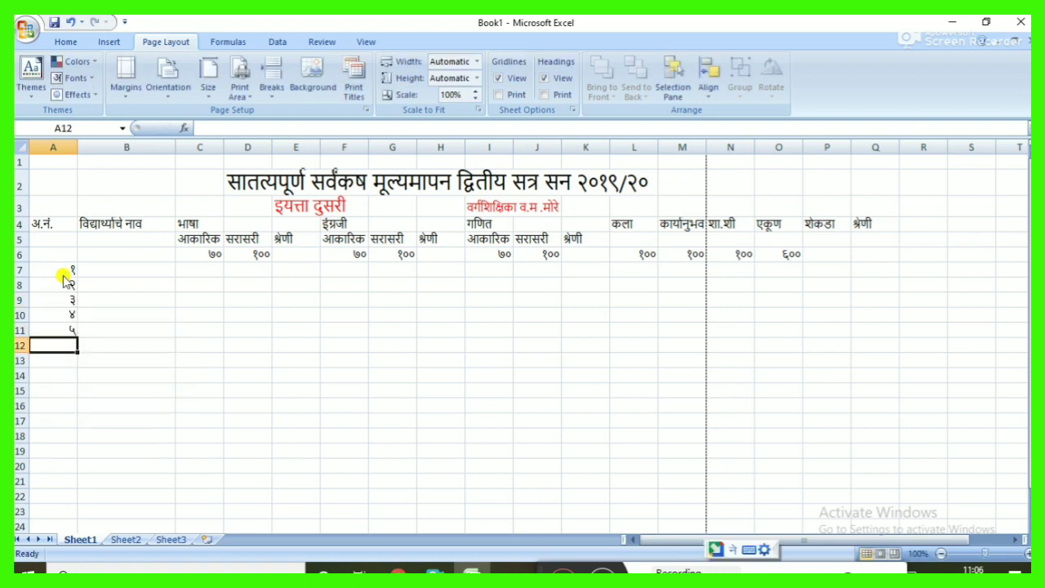
Step: Enter the first two students' names in Marathi in cells B7 and B8
{"action": "left_click", "coordinate": [106, 272]}
{"action": "type", "text": "SWARALI"}
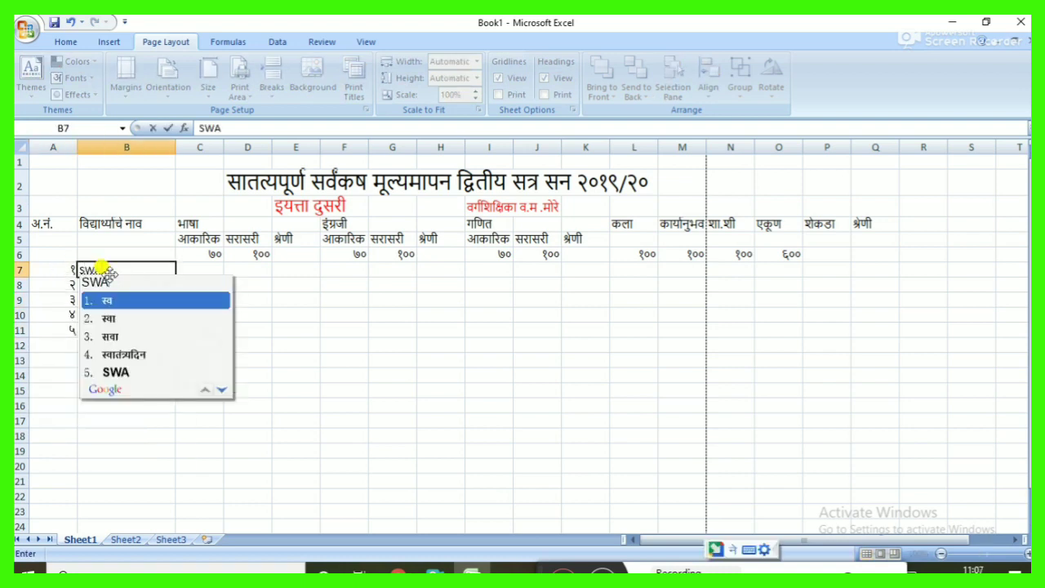
{"action": "key", "text": "Return"}
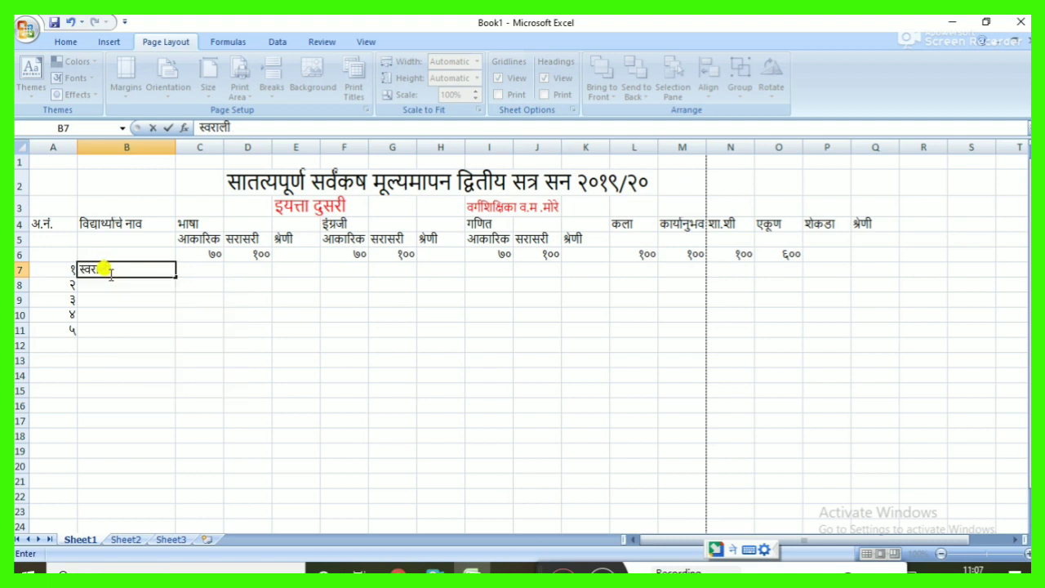
{"action": "key", "text": "Return"}
{"action": "type", "text": "AKASH"}
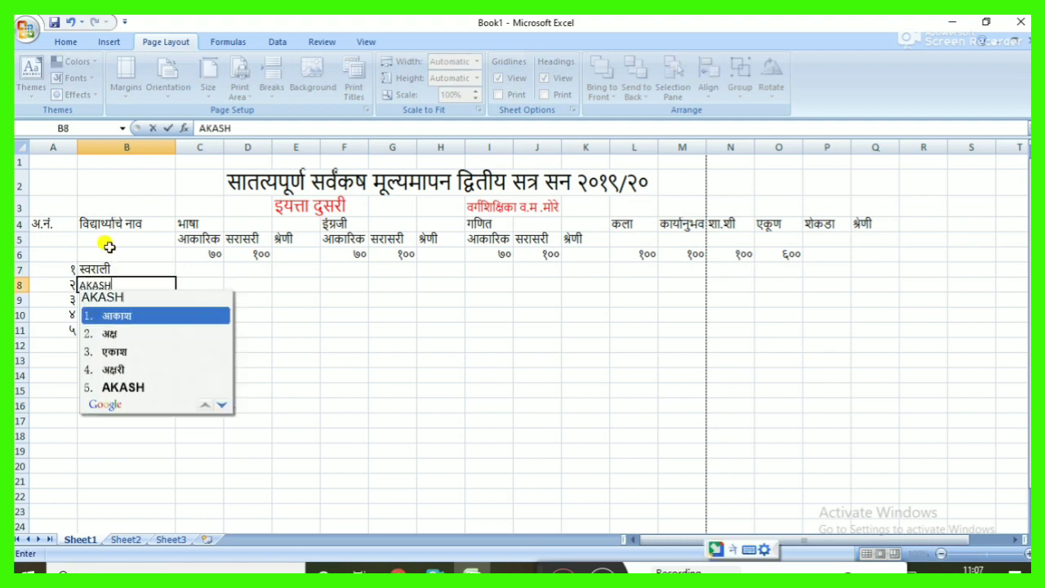
{"action": "key", "text": "Return"}
{"action": "key", "text": "Return"}
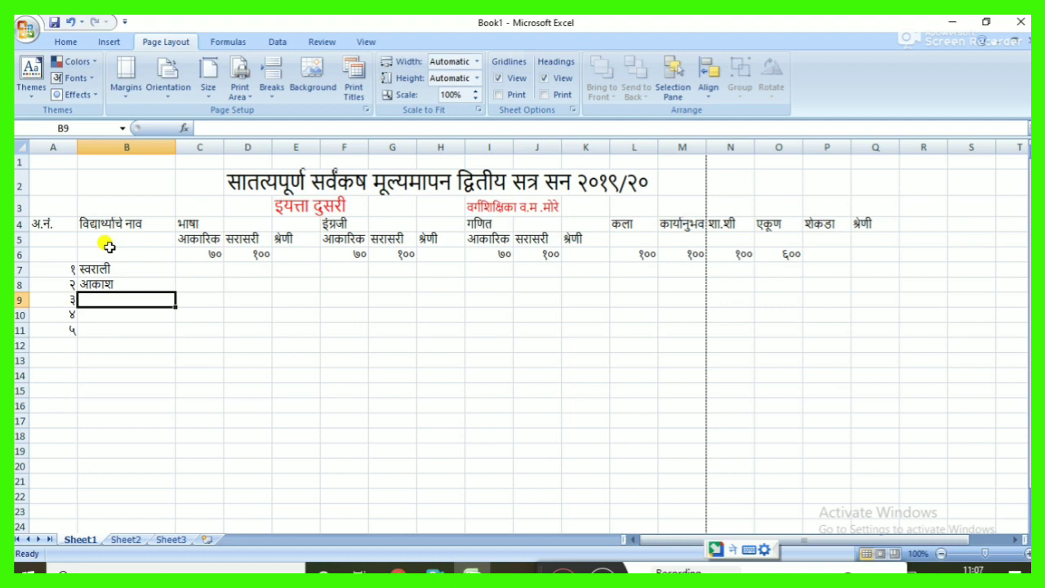
Step: Enter the remaining three students' names in Marathi in cells B9 to B11
{"action": "type", "text": "PRT"}
{"action": "key", "text": "BackSpace"}
{"action": "type", "text": "ITI"}
{"action": "key", "text": "Return"}
{"action": "key", "text": "Return"}
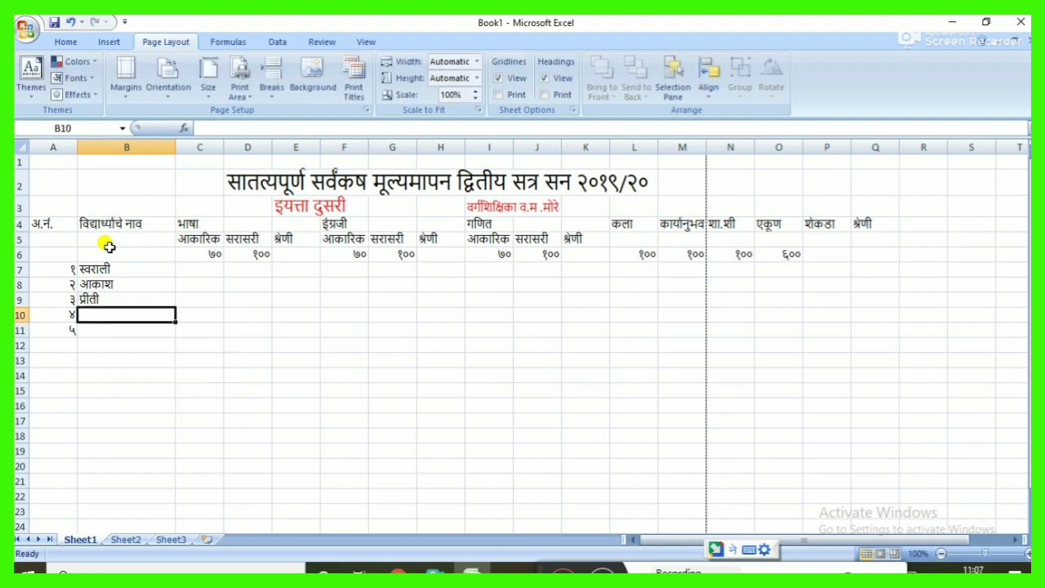
{"action": "type", "text": "SWARAJ"}
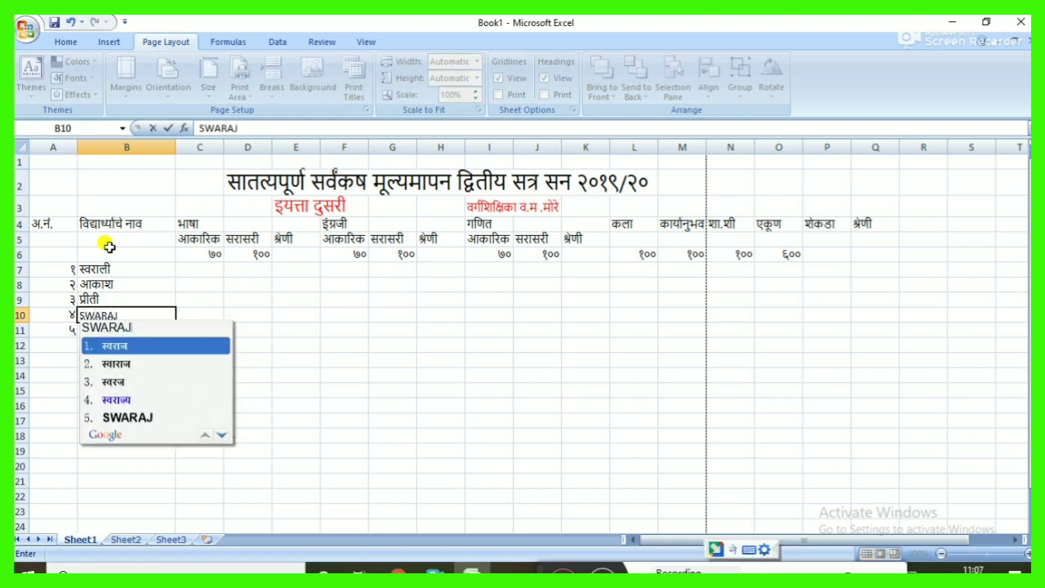
{"action": "key", "text": "Return"}
{"action": "key", "text": "Return"}
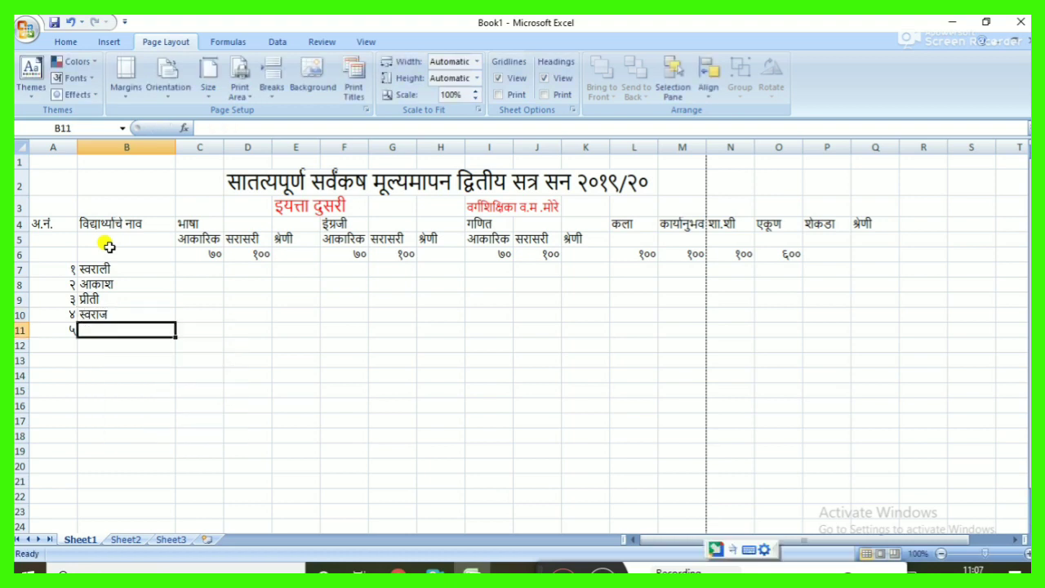
{"action": "type", "text": "SHITAL"}
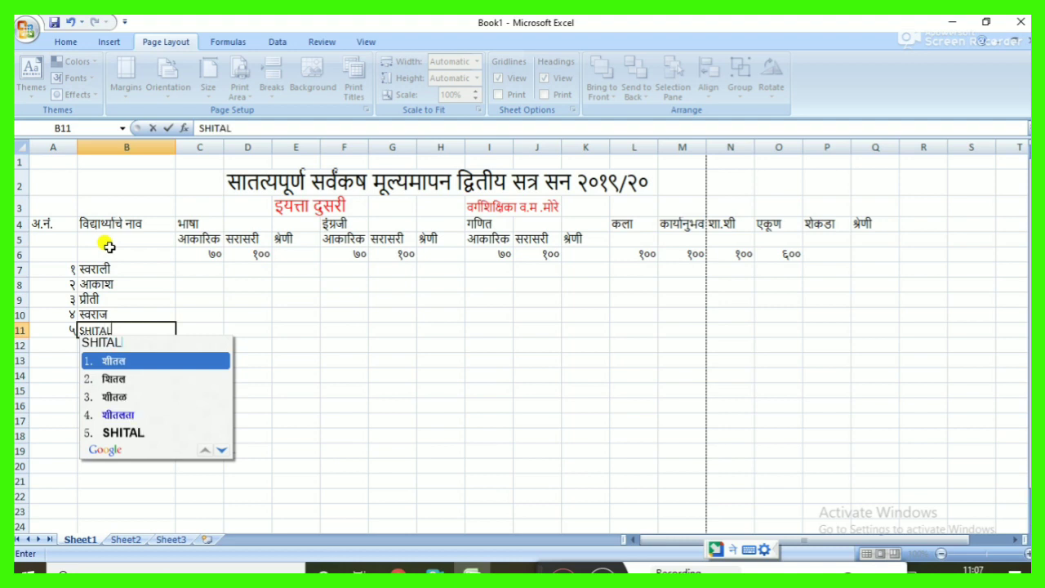
{"action": "key", "text": "Return"}
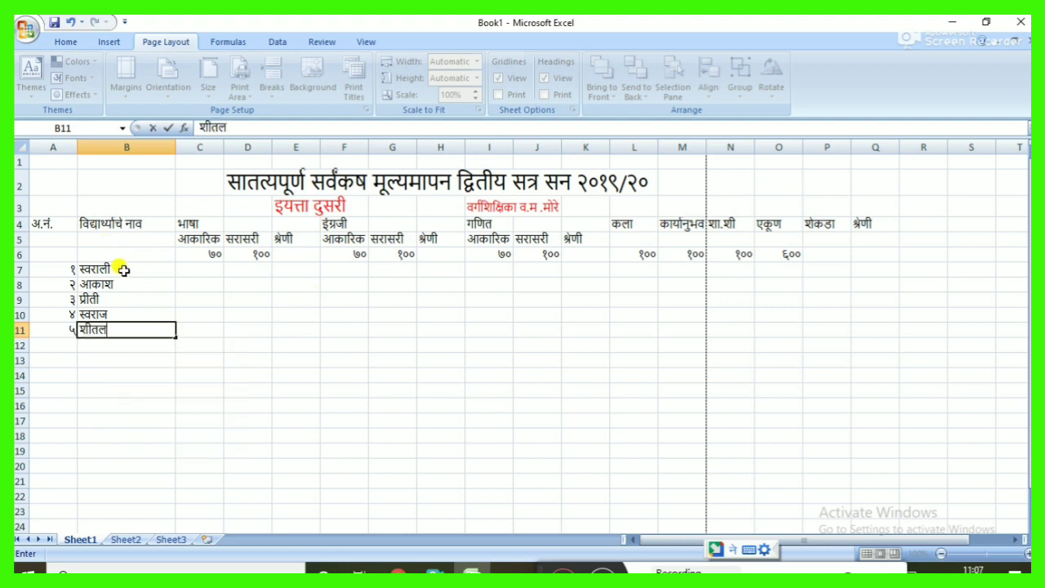
Step: Enter ५५ as the first student's भाषा आकारिक mark in cell C7
{"action": "left_click", "coordinate": [191, 271]}
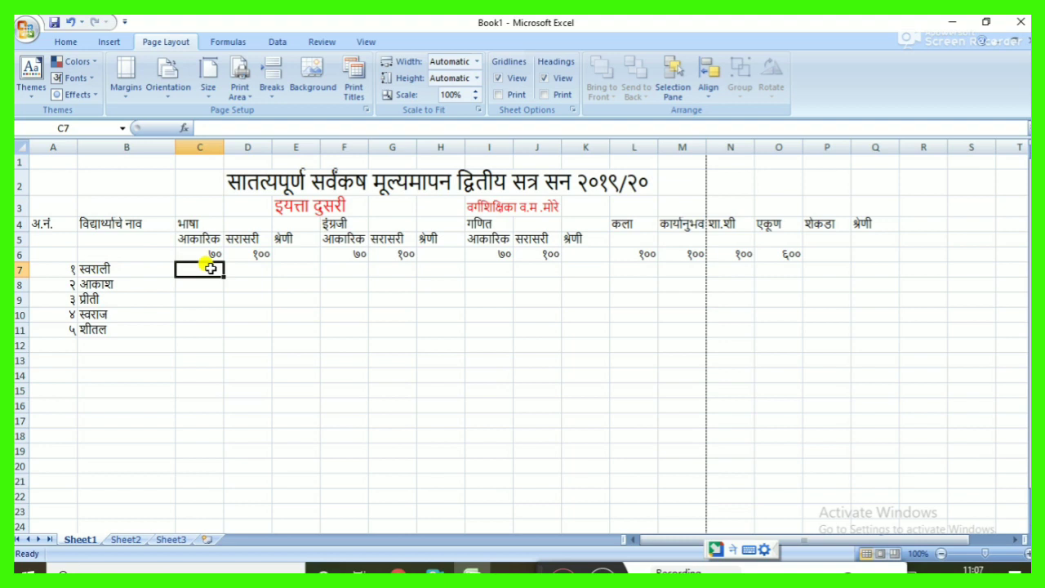
{"action": "type", "text": "५५"}
{"action": "left_click", "coordinate": [245, 268]}
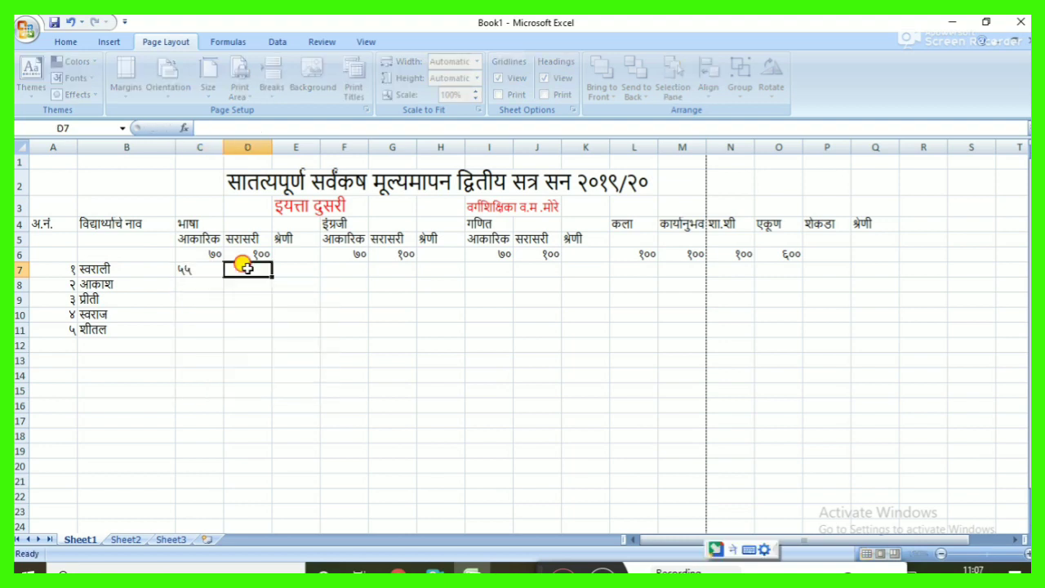
Step: Start a side calculation below the table by entering ७० in cell O13 and ५५ in O12
{"action": "left_click", "coordinate": [774, 358]}
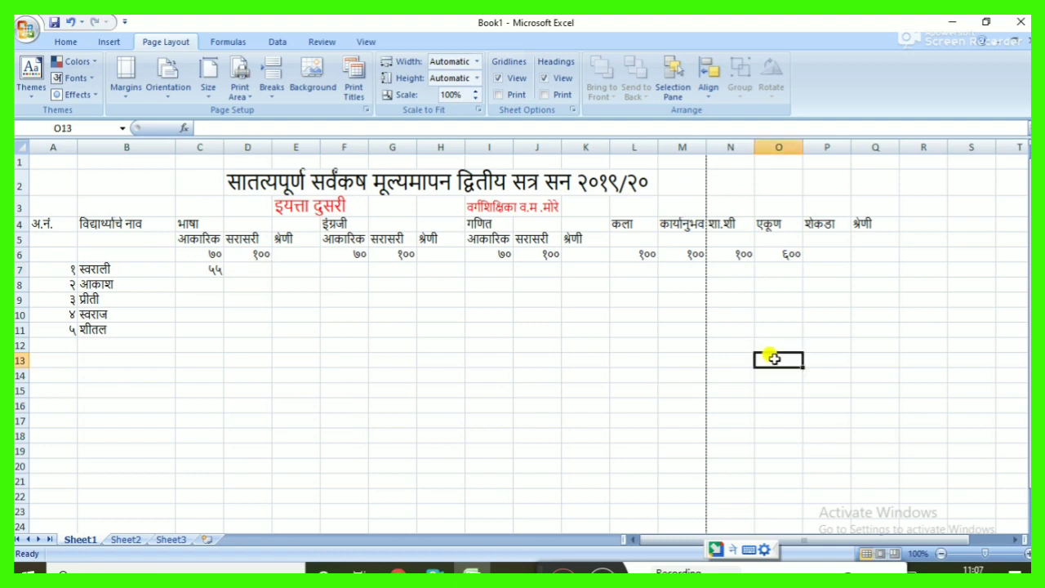
{"action": "type", "text": "70"}
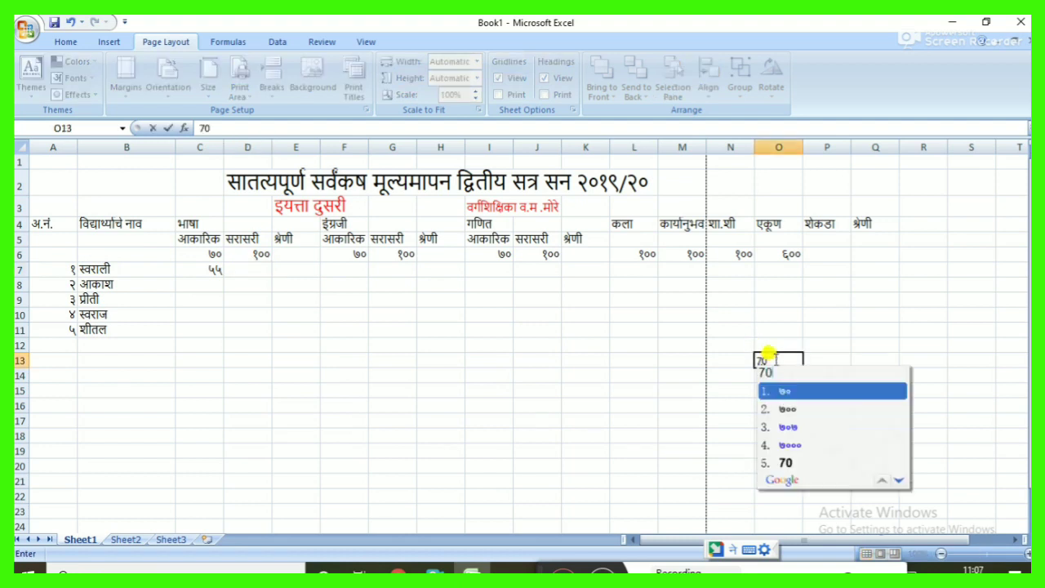
{"action": "key", "text": "Return"}
{"action": "key", "text": "Up"}
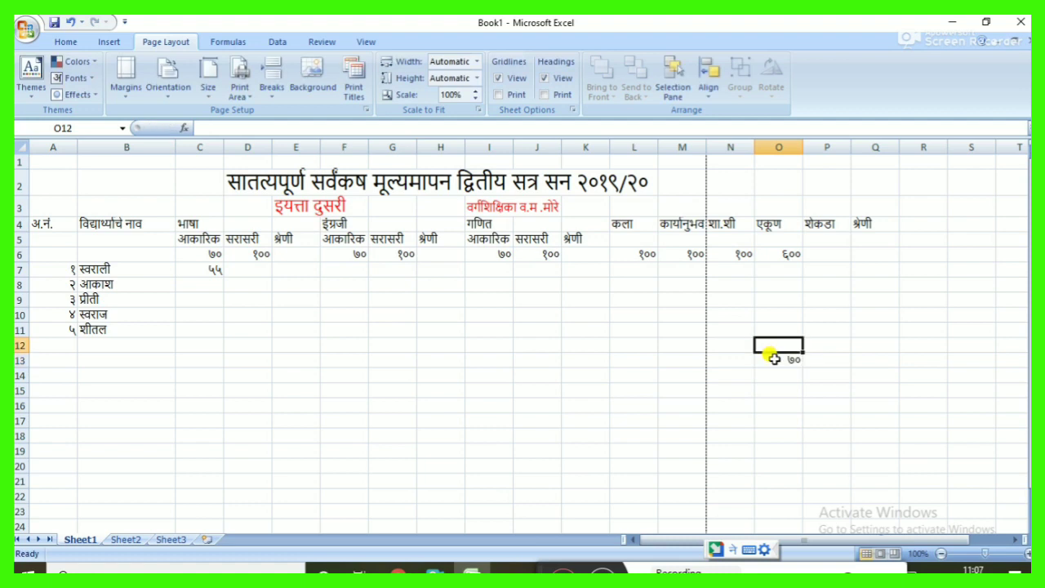
{"action": "type", "text": "55"}
{"action": "key", "text": "Return"}
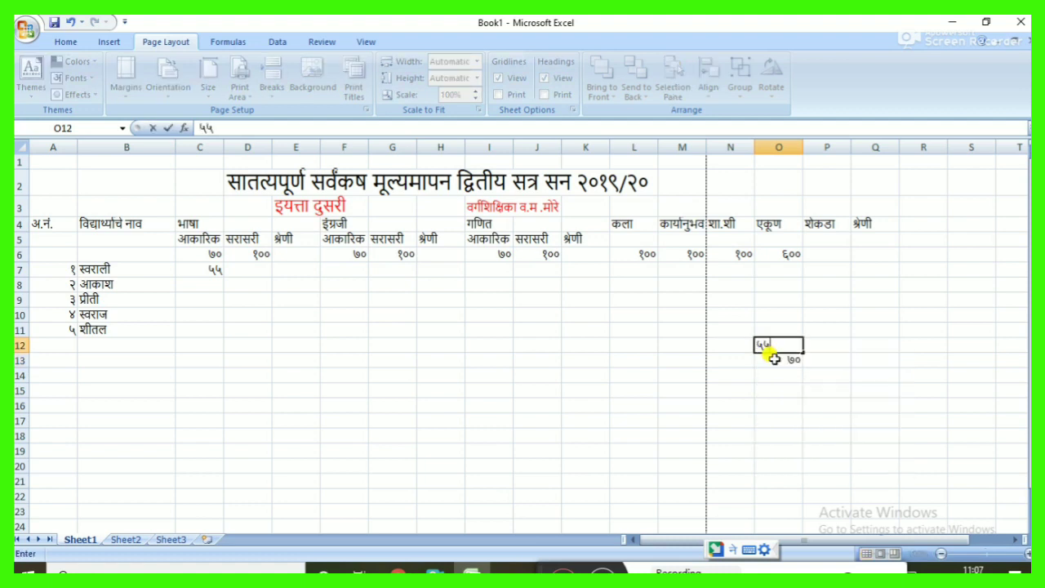
Step: Complete the proportion beside it with १०० in cell P13 and a question mark in P12
{"action": "key", "text": "Right"}
{"action": "key", "text": "Down"}
{"action": "type", "text": "100"}
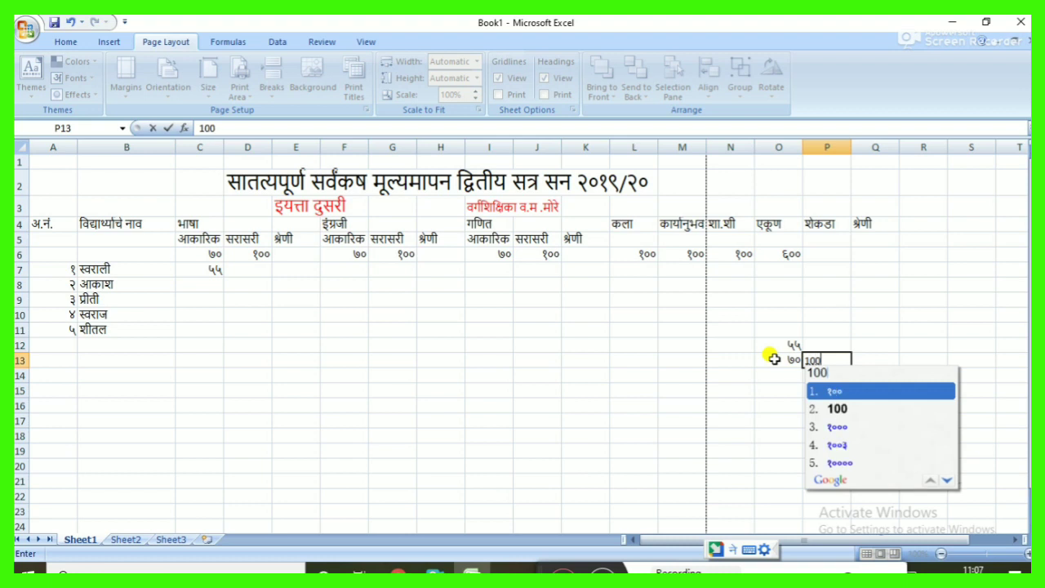
{"action": "key", "text": "Return"}
{"action": "key", "text": "Up"}
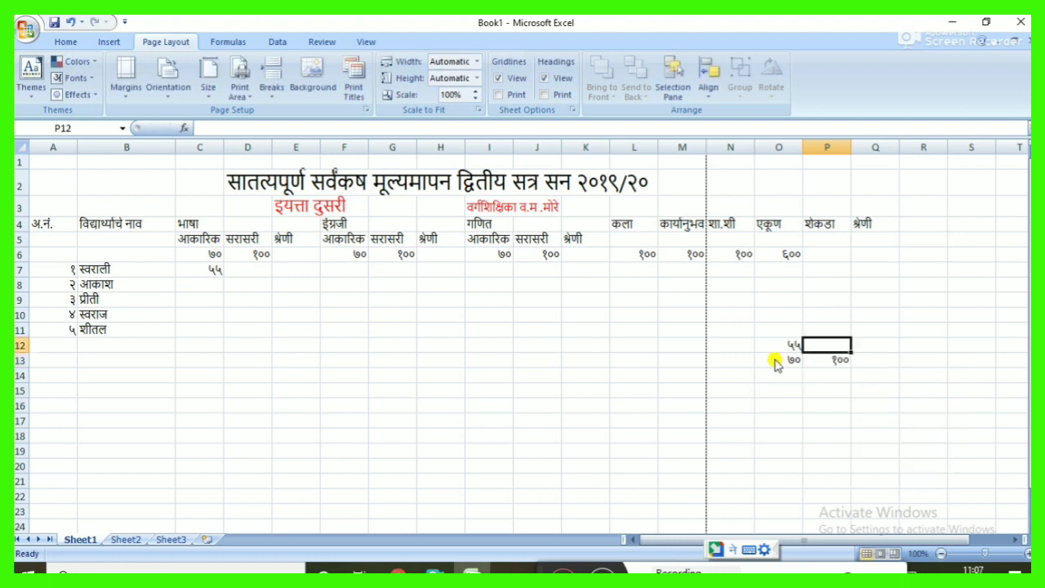
{"action": "type", "text": "?"}
{"action": "key", "text": "Return"}
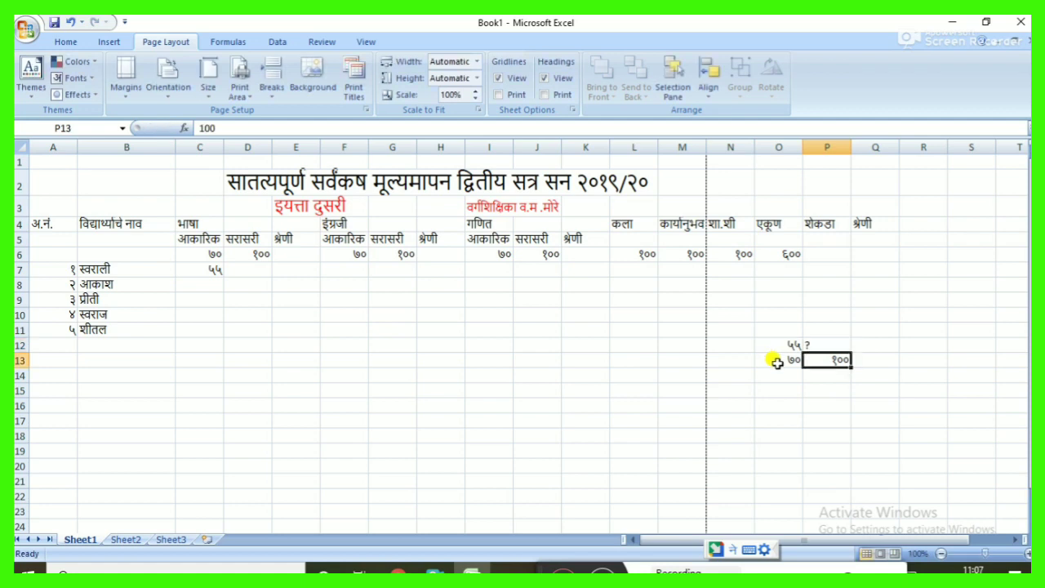
Step: Write the proportion as ५५00/७० in cell O15, below the side calculation
{"action": "left_click", "coordinate": [781, 385]}
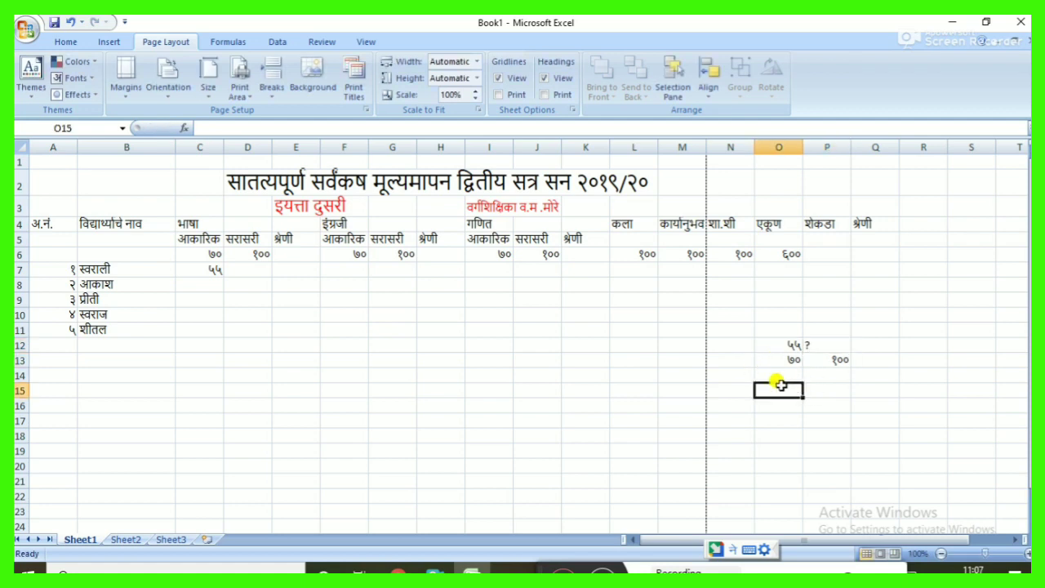
{"action": "type", "text": "550"}
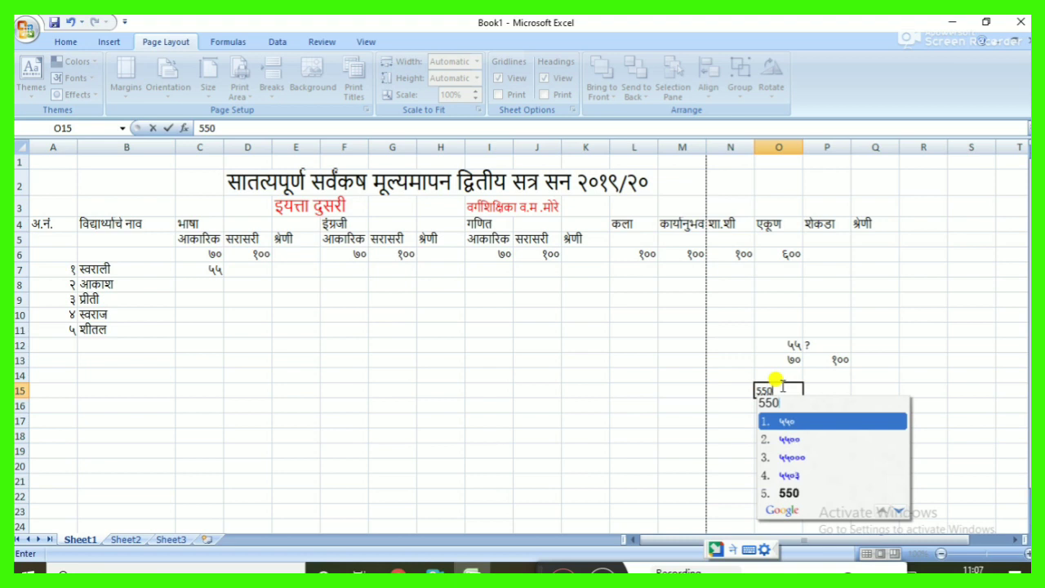
{"action": "type", "text": "/"}
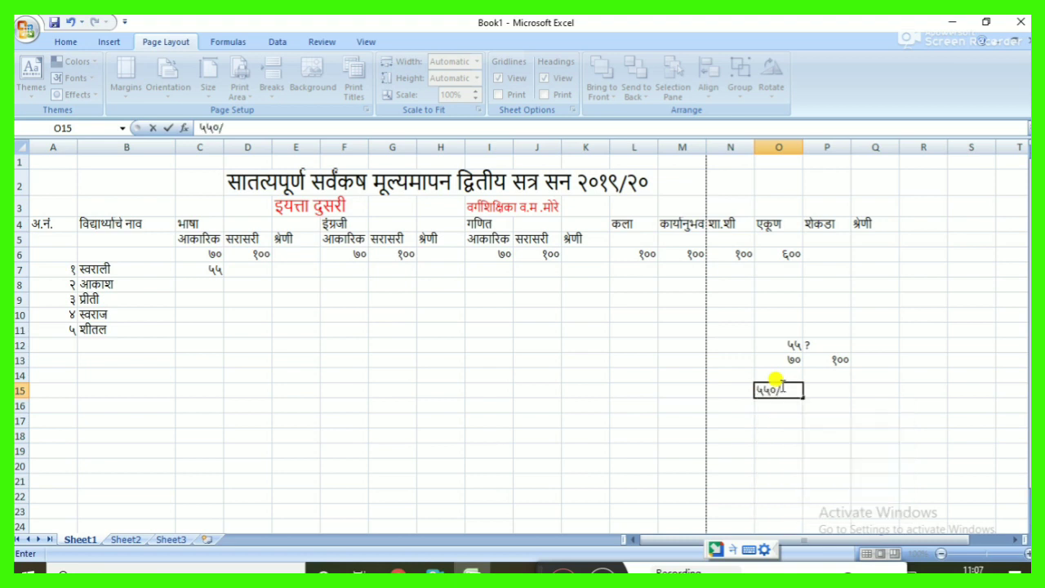
{"action": "type", "text": "70"}
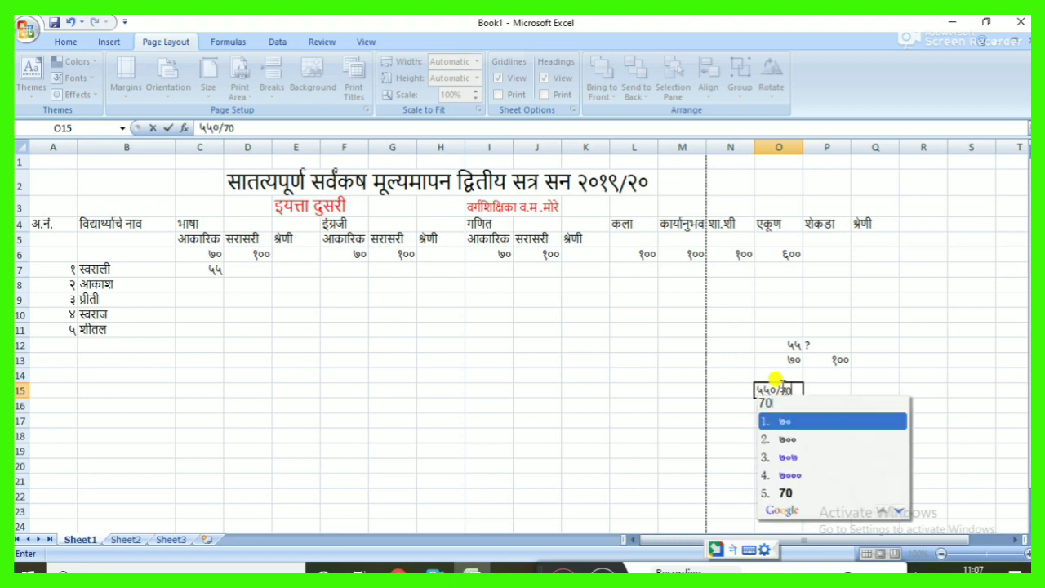
{"action": "key", "text": "space"}
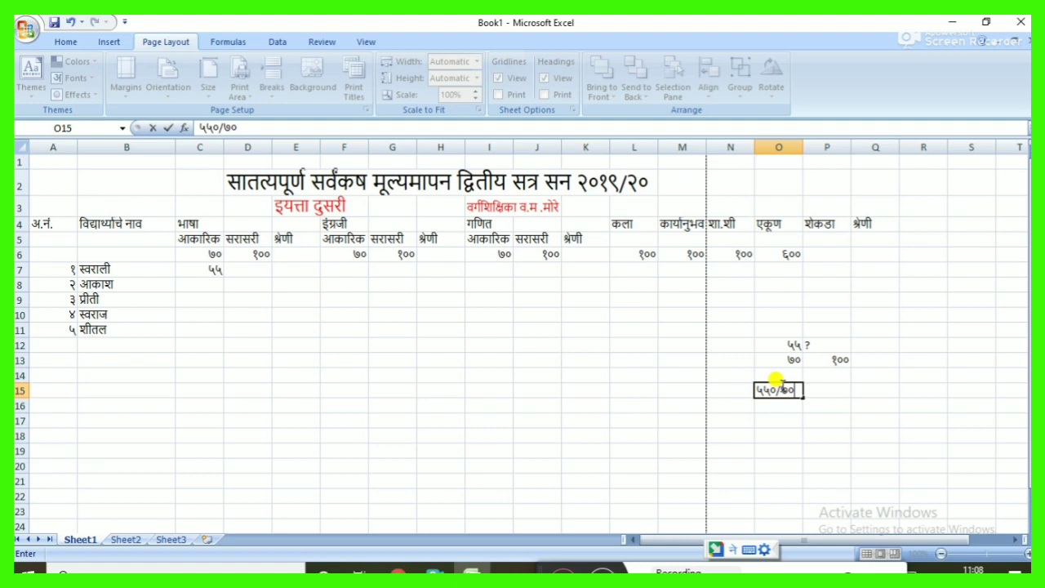
{"action": "left_click", "coordinate": [772, 384]}
{"action": "type", "text": "0"}
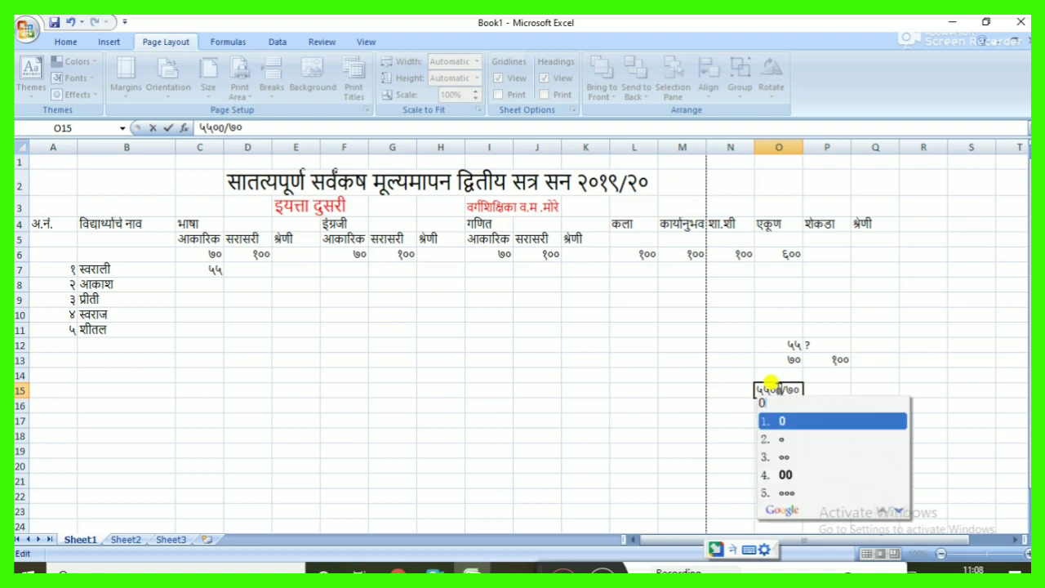
{"action": "key", "text": "Escape"}
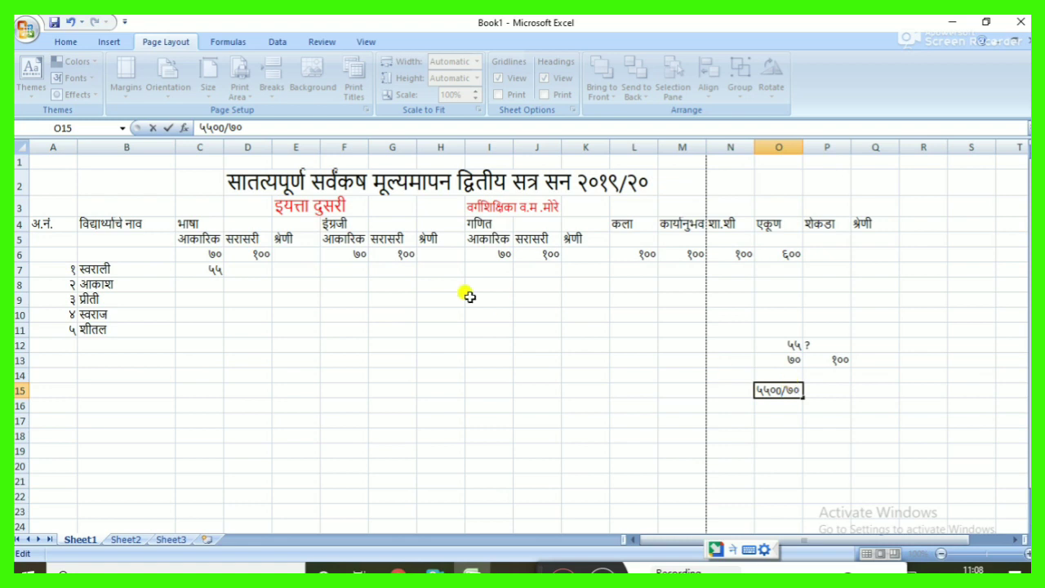
Step: Enter = ७८ in cell P15 as the answer beside the division
{"action": "left_click", "coordinate": [829, 389]}
{"action": "type", "text": "="}
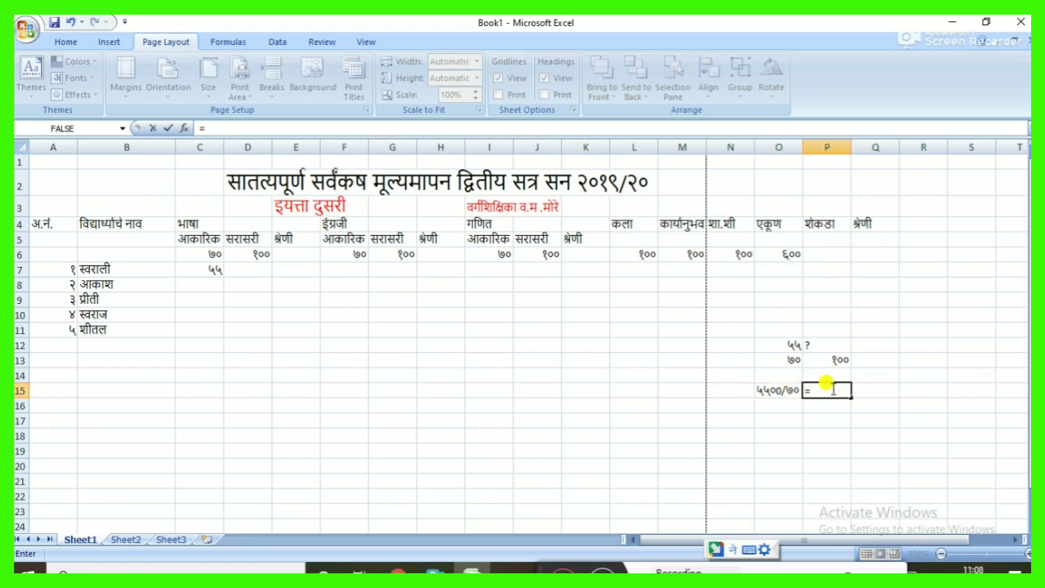
{"action": "type", "text": " 78"}
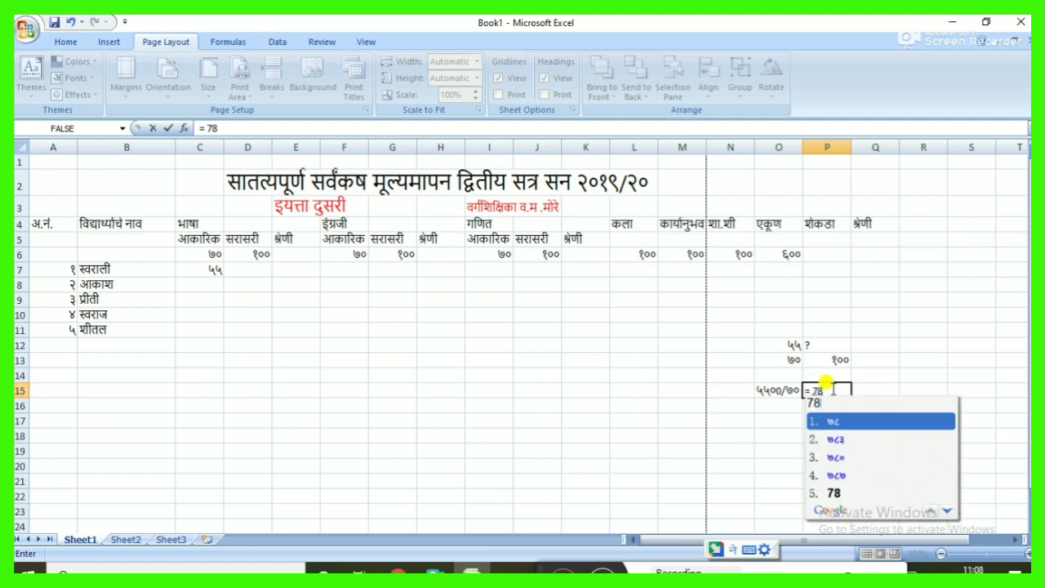
{"action": "key", "text": "space"}
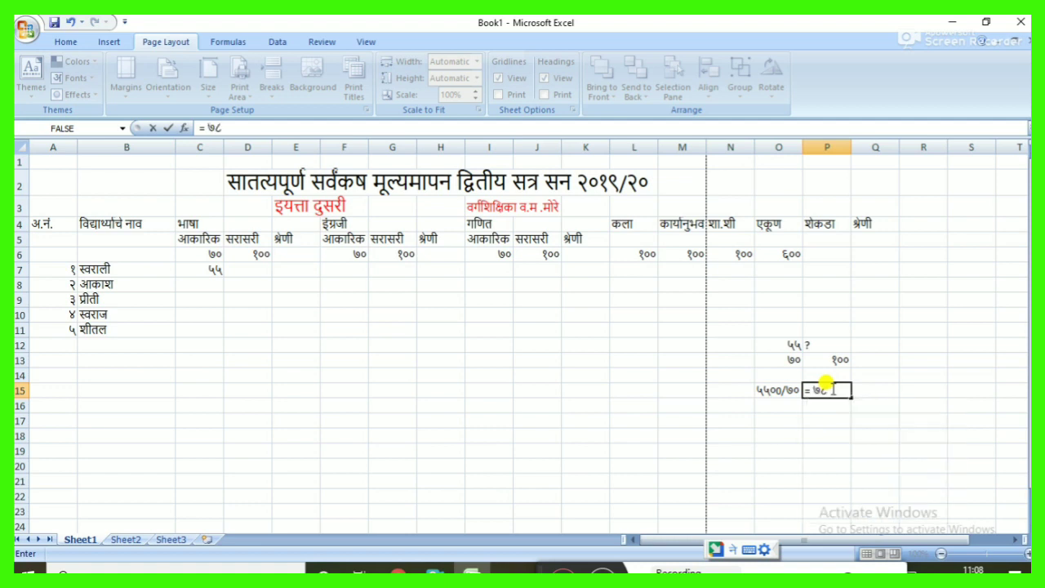
Step: Enter ७८ as the first student's भाषा सरासरी mark in cell D7
{"action": "left_click", "coordinate": [253, 267]}
{"action": "type", "text": "78"}
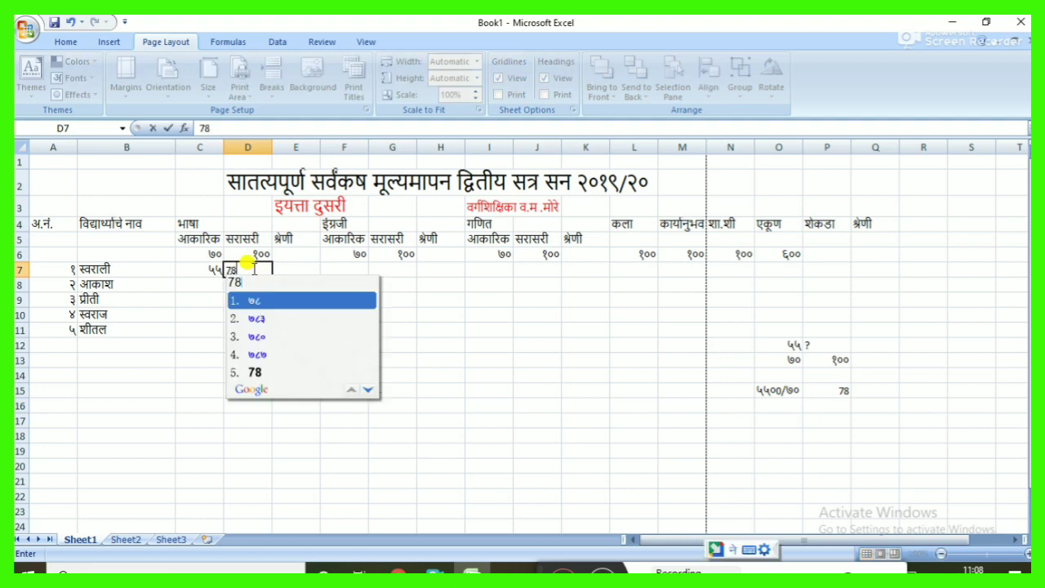
{"action": "key", "text": "space"}
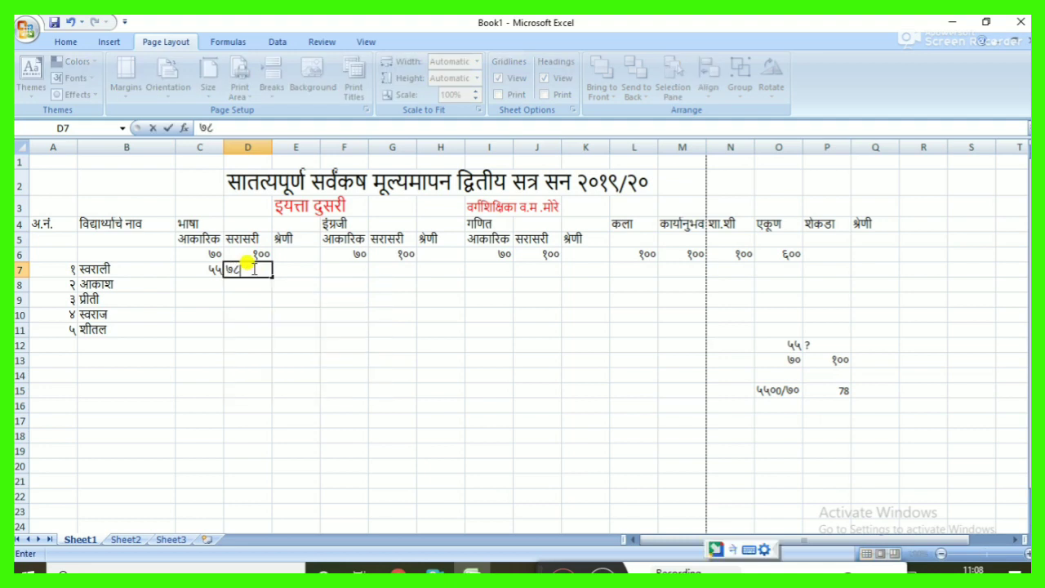
{"action": "left_click", "coordinate": [298, 270]}
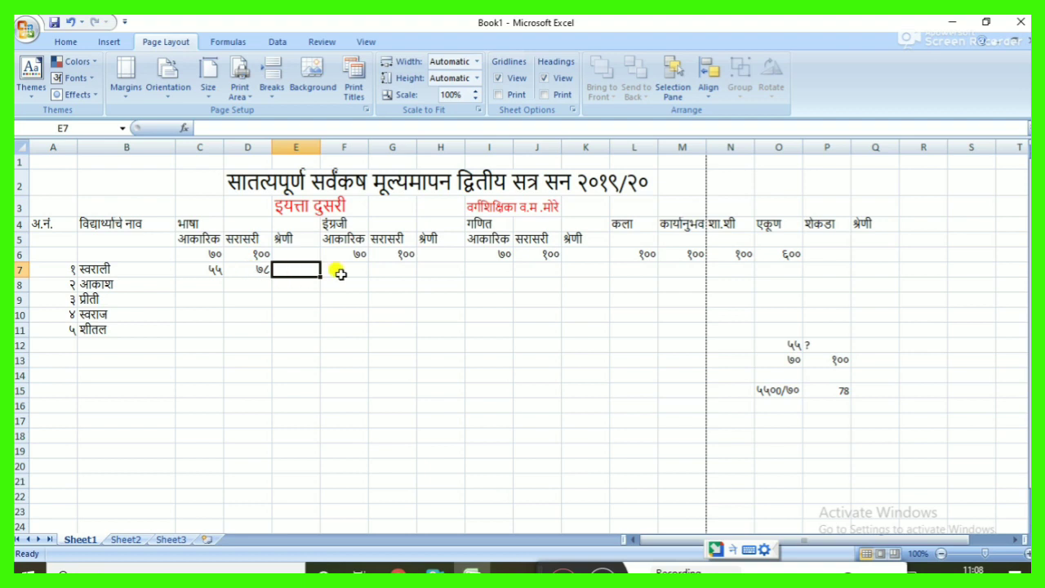
Step: Enter ८० as the first student's इंग्रजी आकारिक mark in cell F7
{"action": "left_click", "coordinate": [340, 275]}
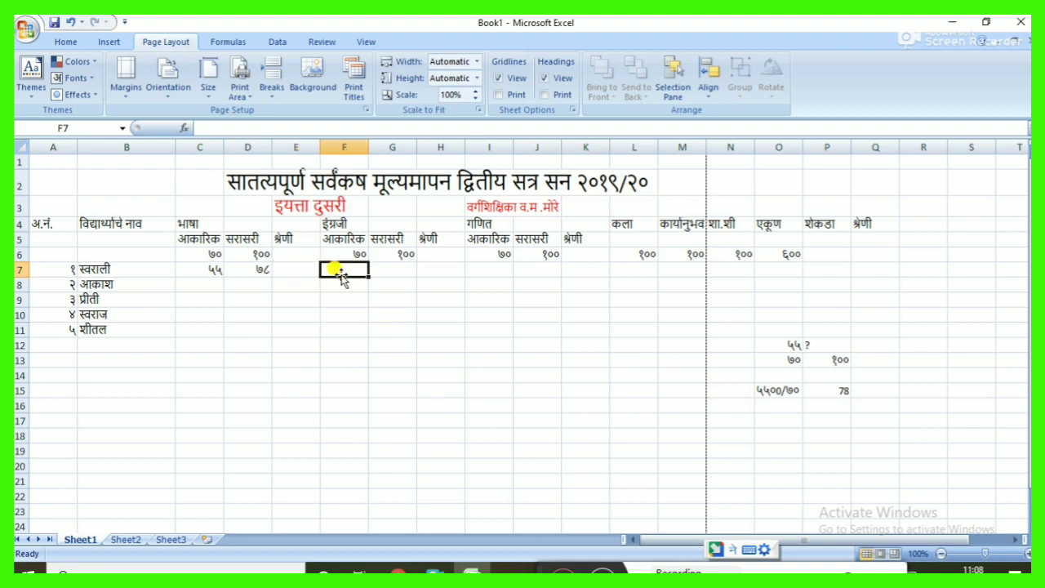
{"action": "type", "text": "80"}
{"action": "key", "text": "space"}
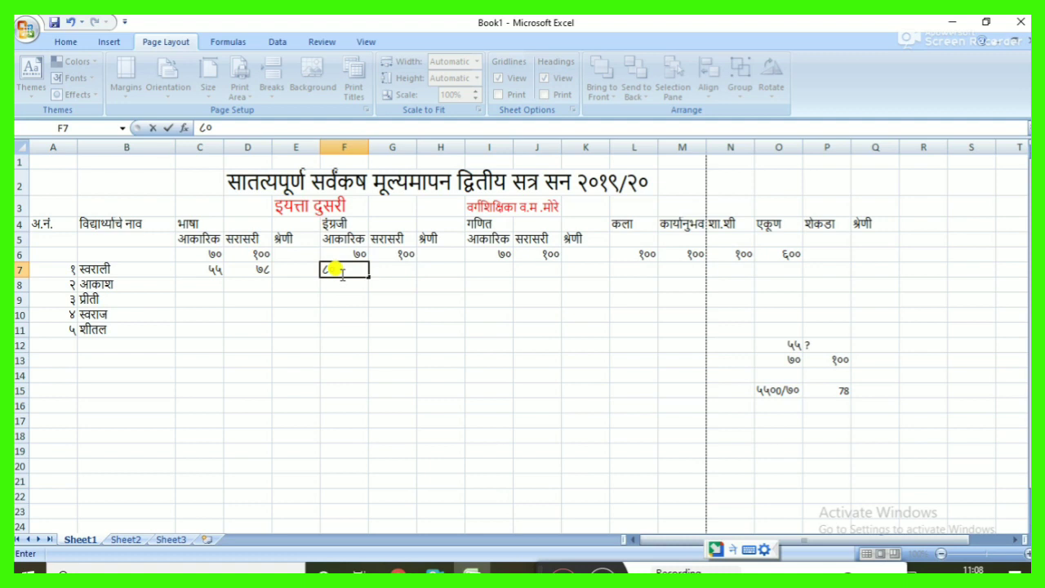
{"action": "key", "text": "Return"}
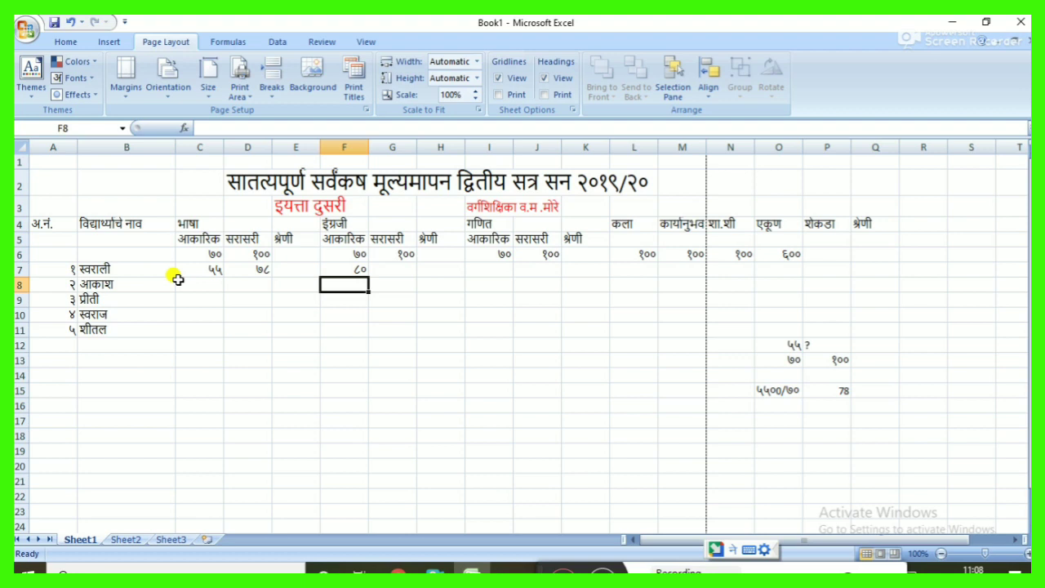
Step: Set the first student's इंग्रजी आकारिक mark to ६० in F7 and the सरासरी mark to ८५ in G7
{"action": "left_click", "coordinate": [394, 269]}
{"action": "left_click", "coordinate": [352, 267]}
{"action": "key", "text": "BackSpace"}
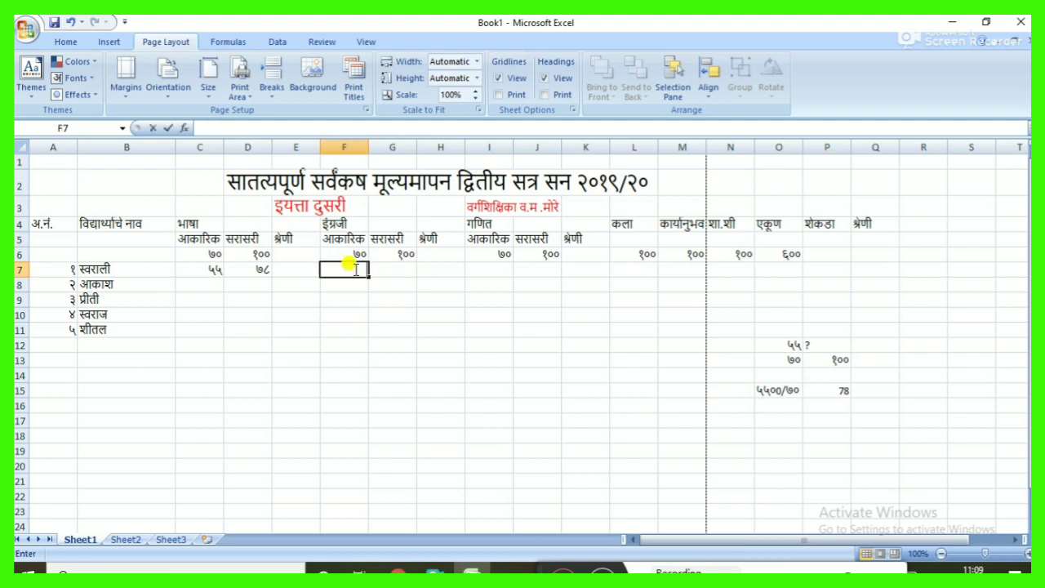
{"action": "type", "text": "६०"}
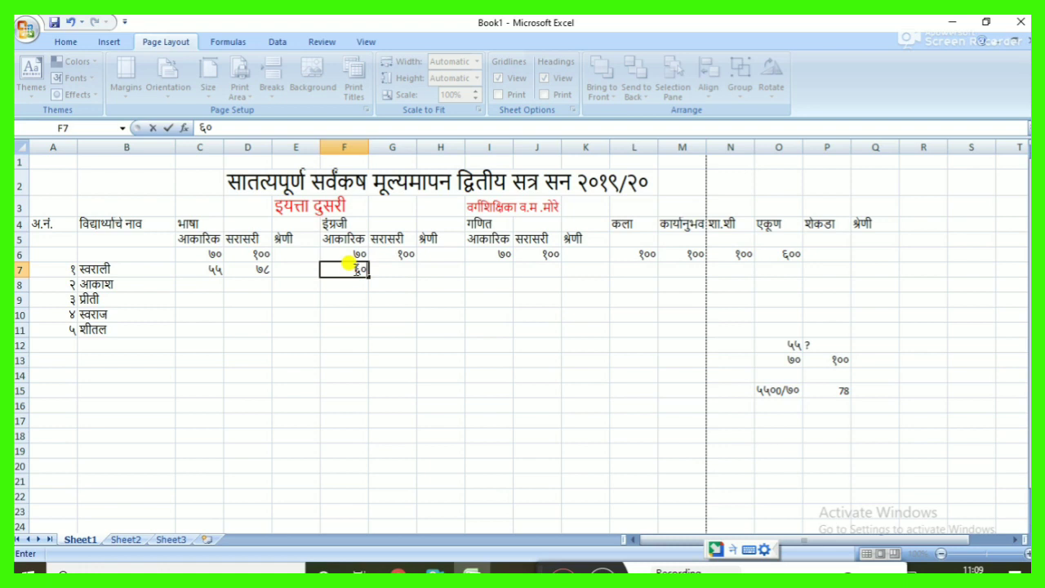
{"action": "left_click", "coordinate": [391, 270]}
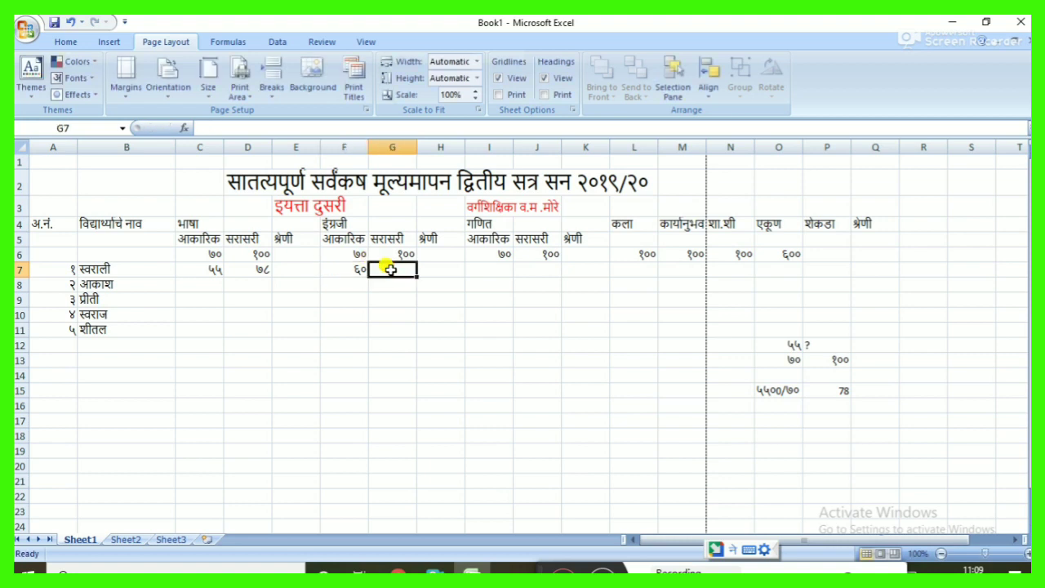
{"action": "type", "text": "85"}
{"action": "key", "text": "space"}
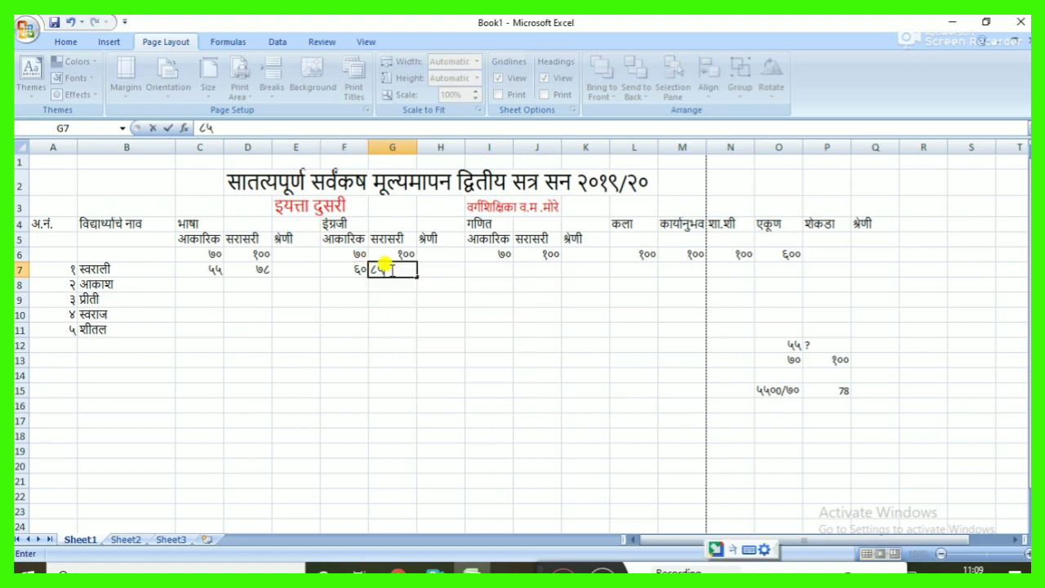
Step: Enter the first student's गणित marks: ५८ for आकारिक in I7 and ८२ for सरासरी in J7
{"action": "left_click", "coordinate": [479, 275]}
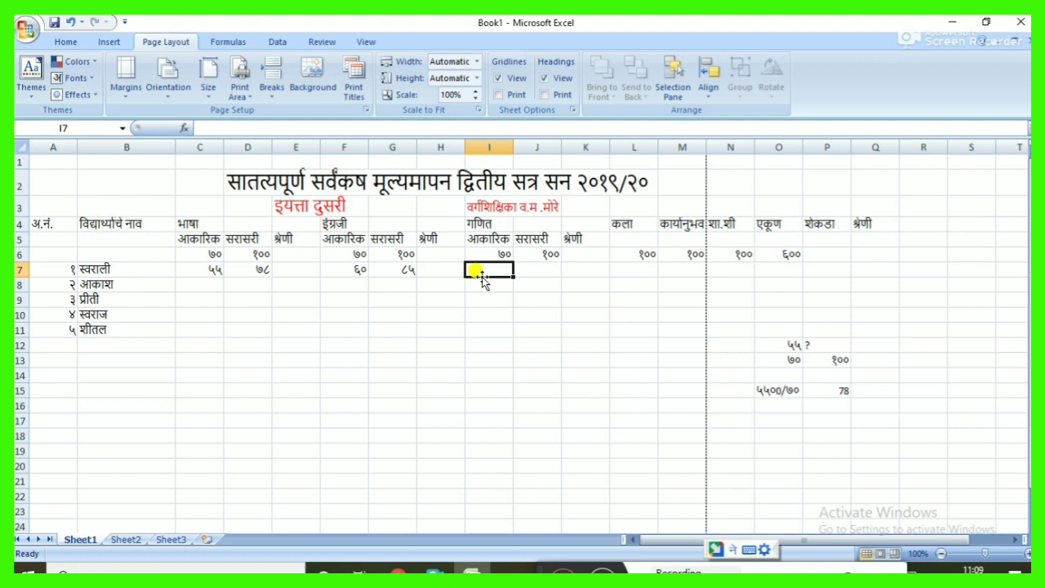
{"action": "type", "text": "58"}
{"action": "key", "text": "space"}
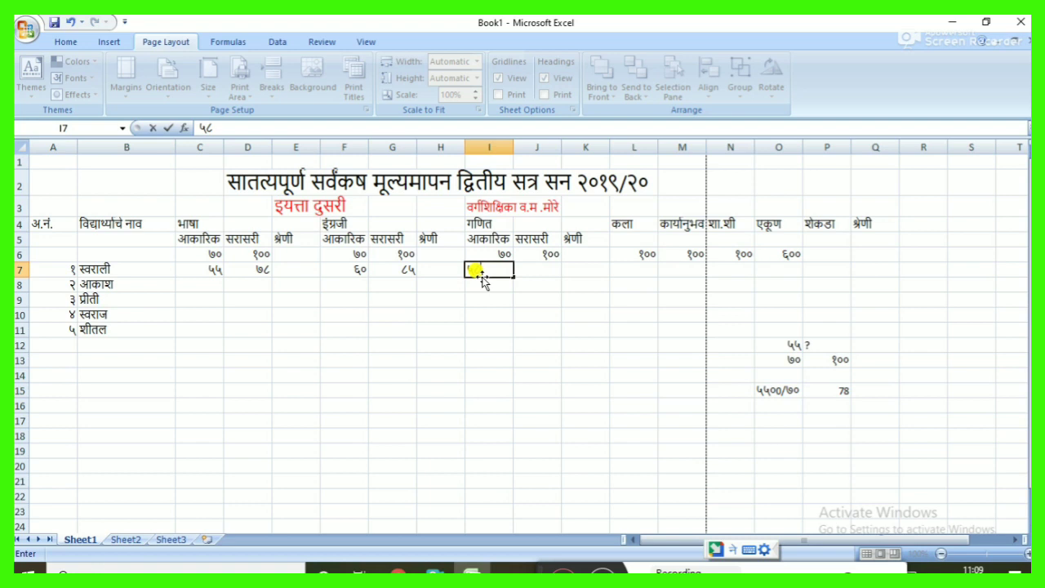
{"action": "left_click", "coordinate": [532, 267]}
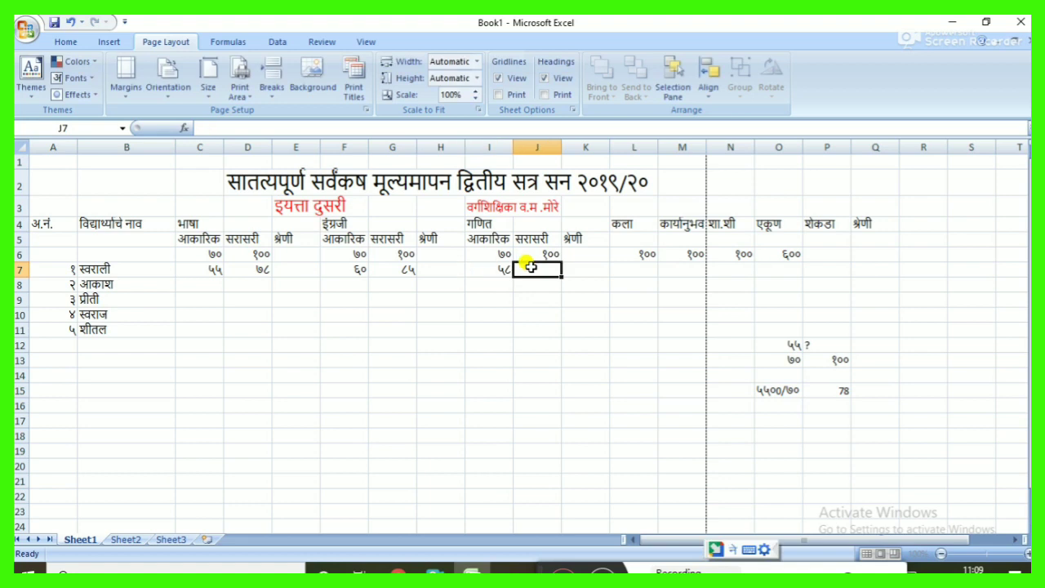
{"action": "type", "text": "82"}
{"action": "key", "text": "space"}
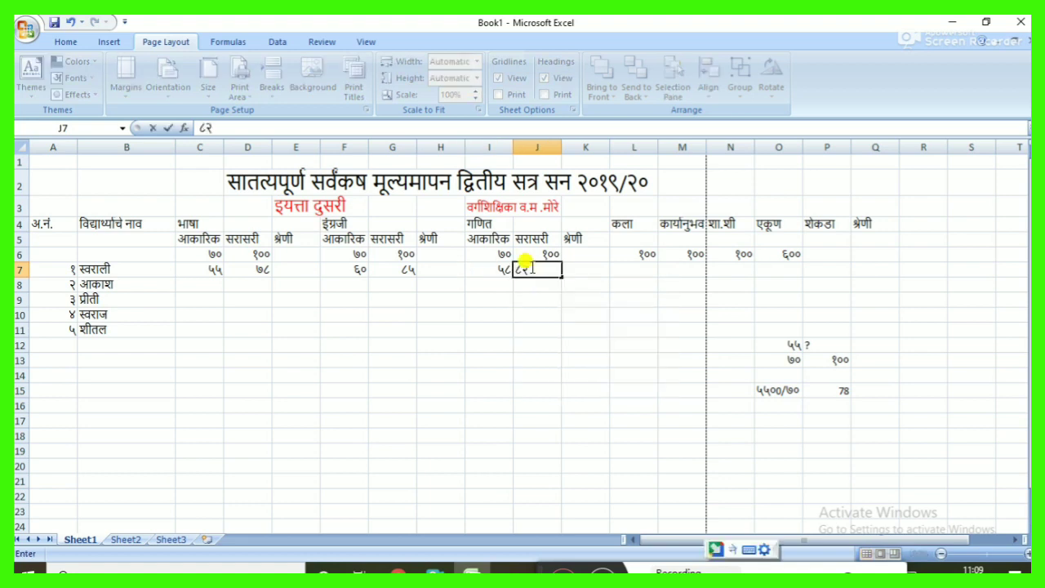
{"action": "left_click", "coordinate": [584, 269]}
Step: Enter the first student's कला, कार्यानुभव and शा.शी marks as ८५, ८२ and ८० in cells L7 to N7
{"action": "left_click", "coordinate": [641, 271]}
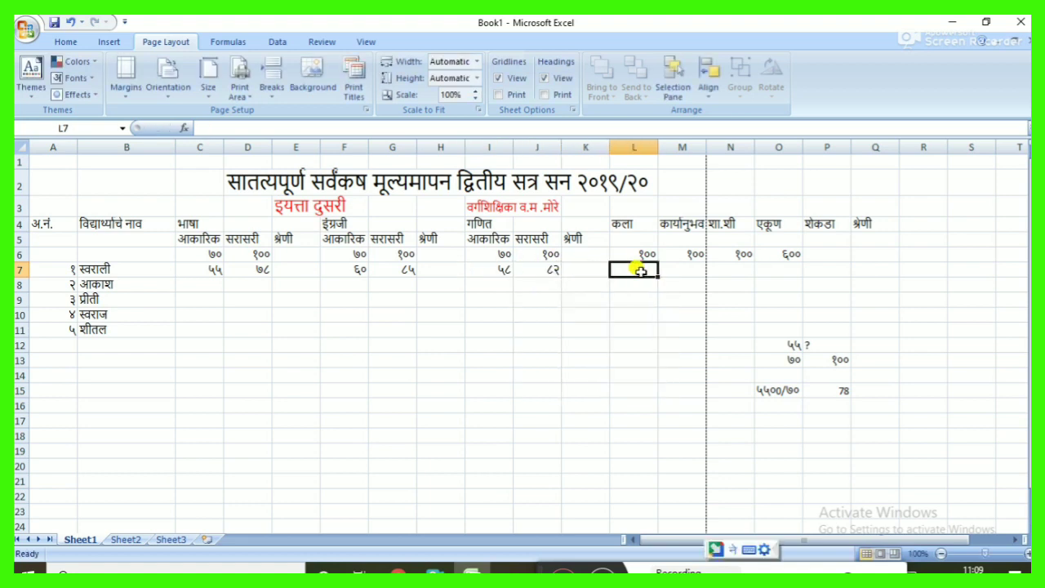
{"action": "type", "text": "85"}
{"action": "key", "text": "space"}
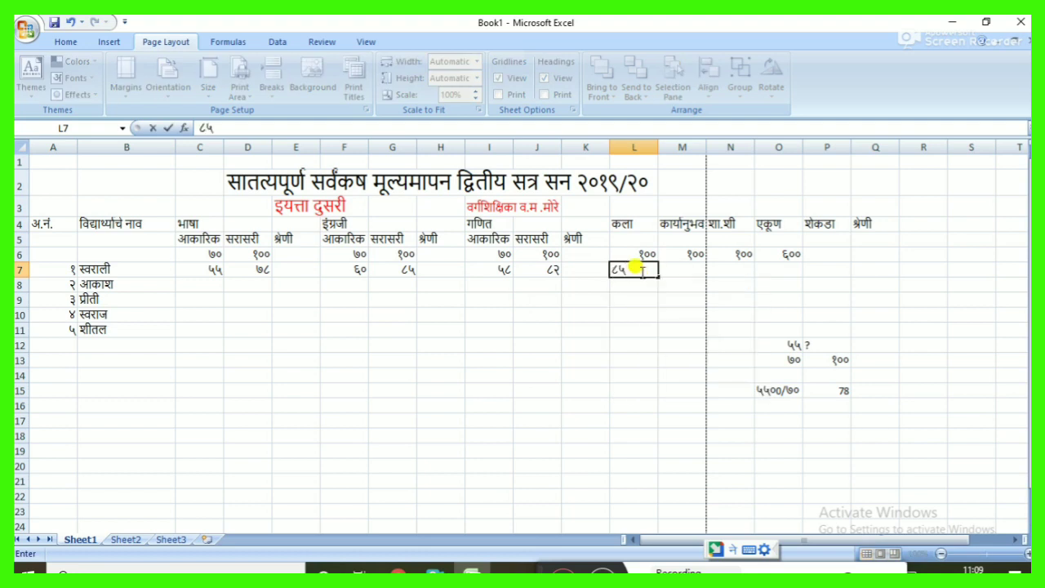
{"action": "left_click", "coordinate": [691, 270]}
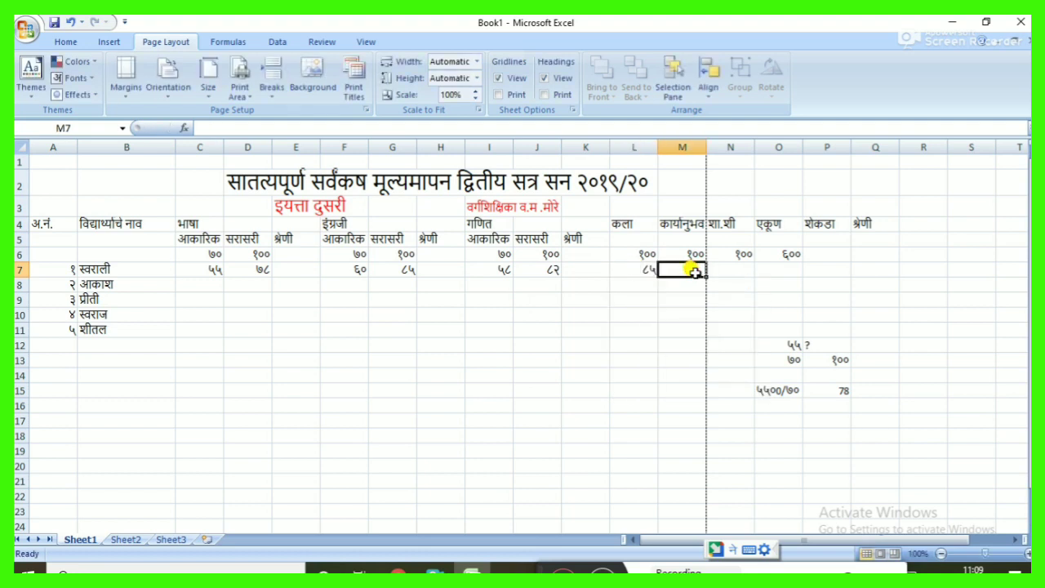
{"action": "type", "text": "82"}
{"action": "key", "text": "space"}
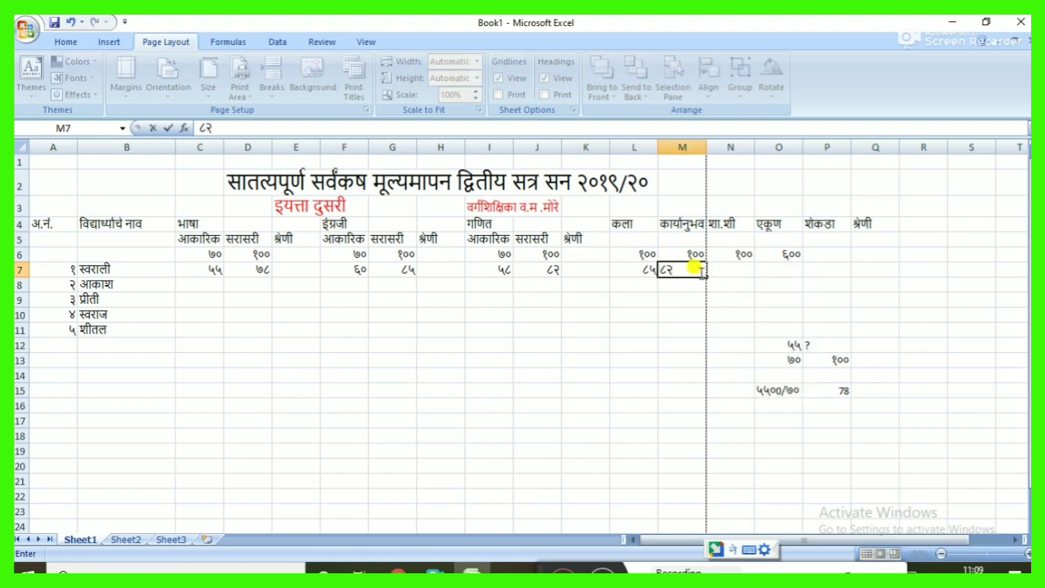
{"action": "left_click", "coordinate": [722, 272]}
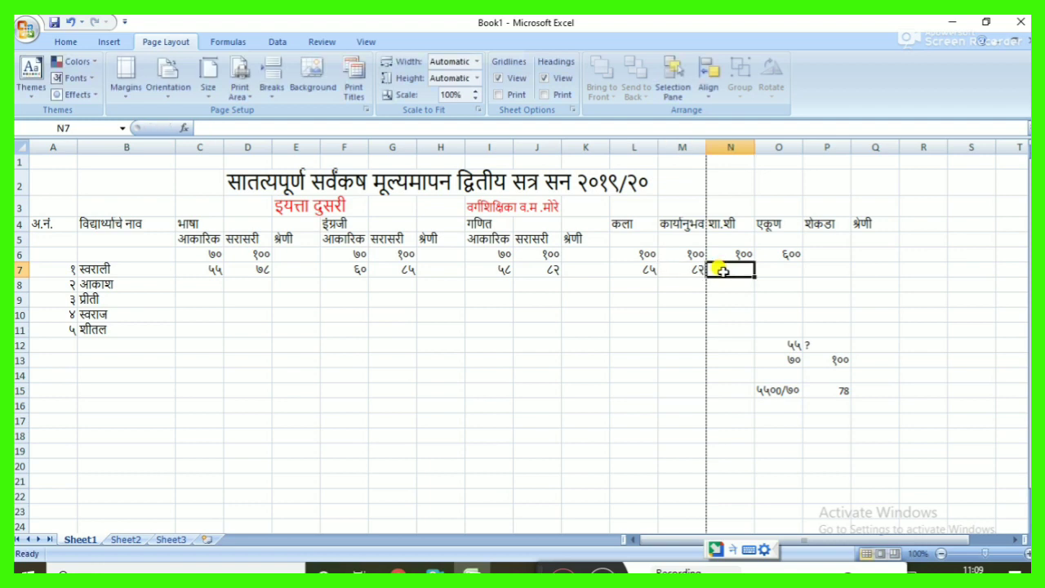
{"action": "type", "text": "80"}
{"action": "key", "text": "space"}
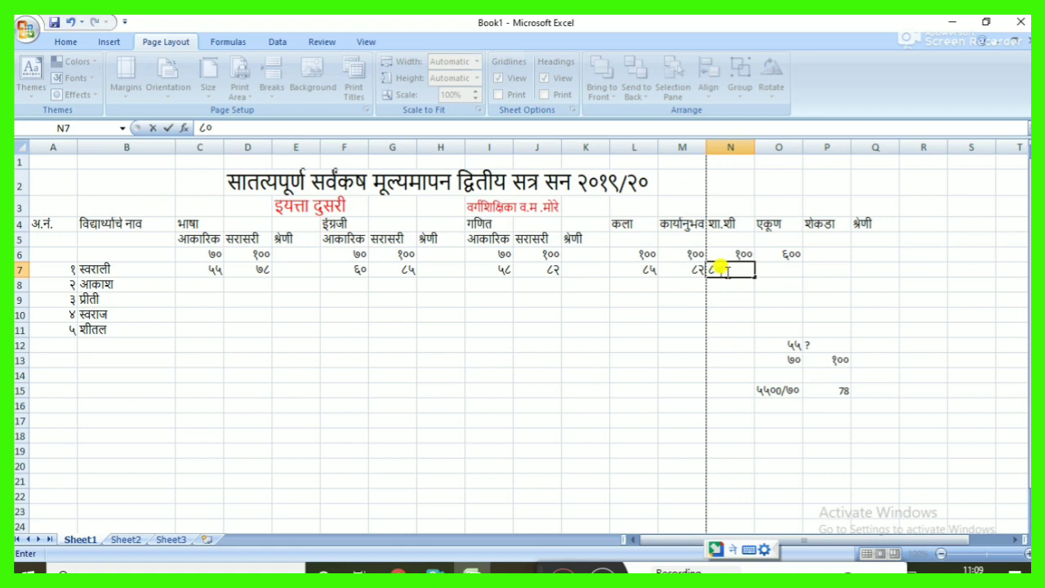
{"action": "left_click", "coordinate": [764, 271]}
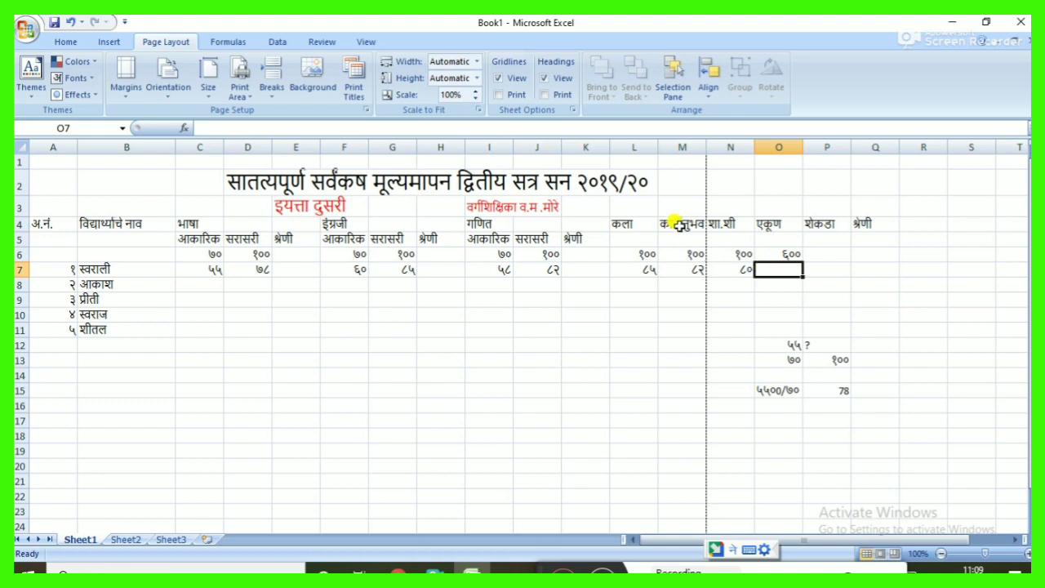
Step: Move the block M4:Q7, from कार्यानुभव to श्रेणी, one column to the right, leaving column M free after कला
{"action": "left_click_drag", "start_coordinate": [665, 226], "coordinate": [849, 262]}
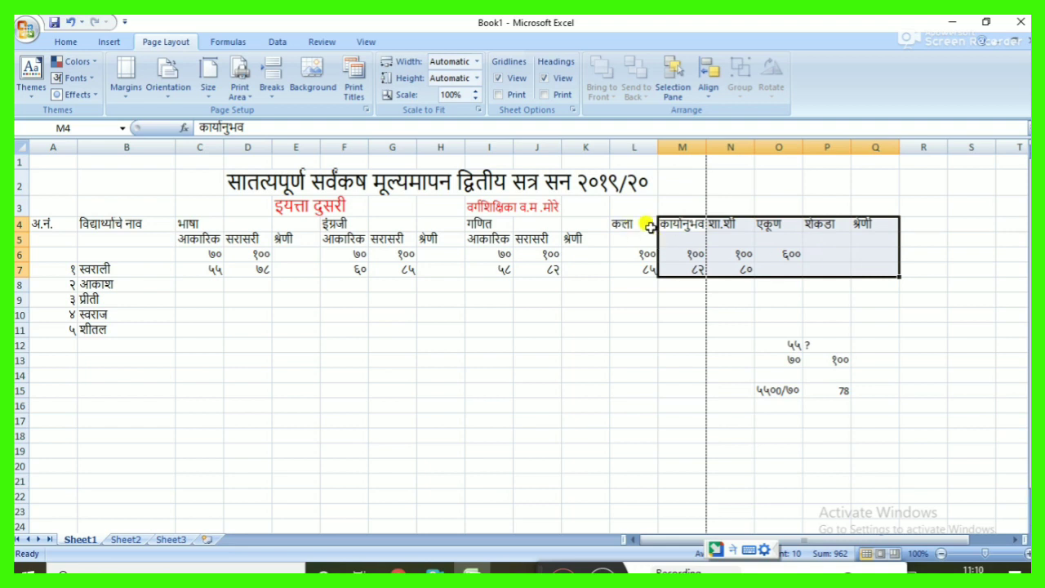
{"action": "left_click", "coordinate": [672, 227]}
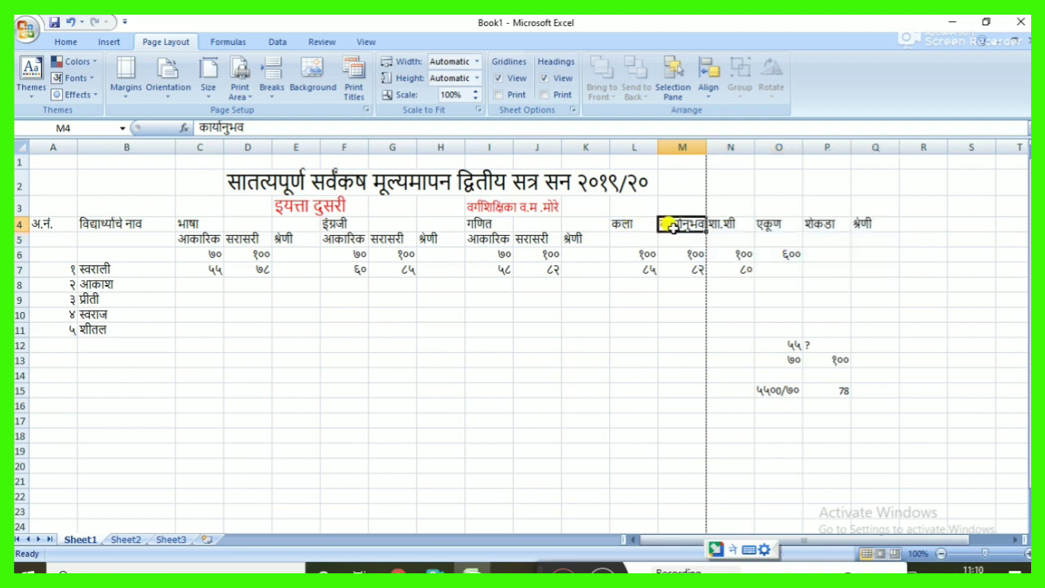
{"action": "left_click_drag", "start_coordinate": [670, 228], "coordinate": [857, 276]}
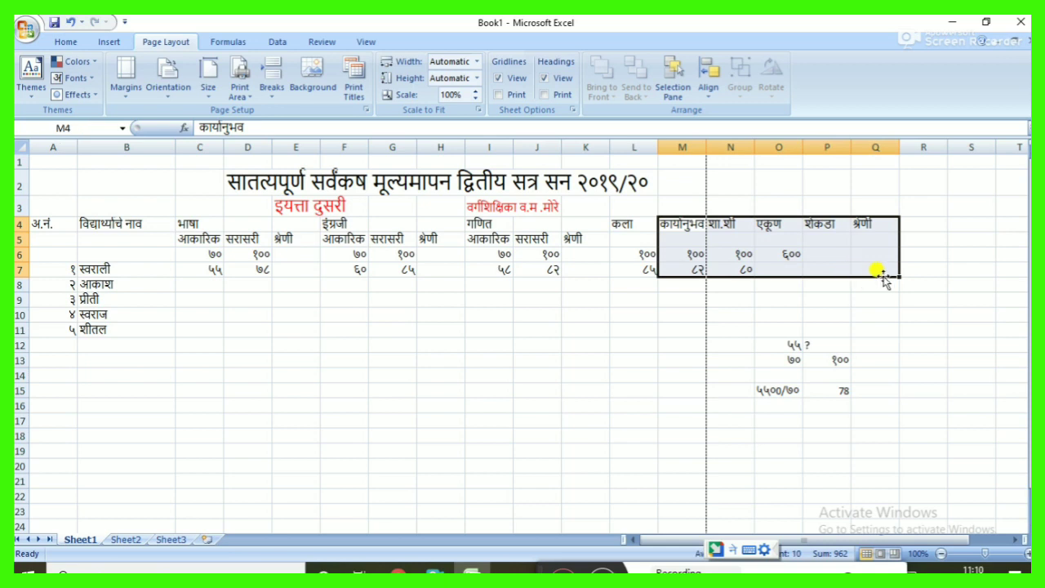
{"action": "left_click", "coordinate": [658, 279]}
{"action": "left_click_drag", "start_coordinate": [658, 279], "coordinate": [716, 270]}
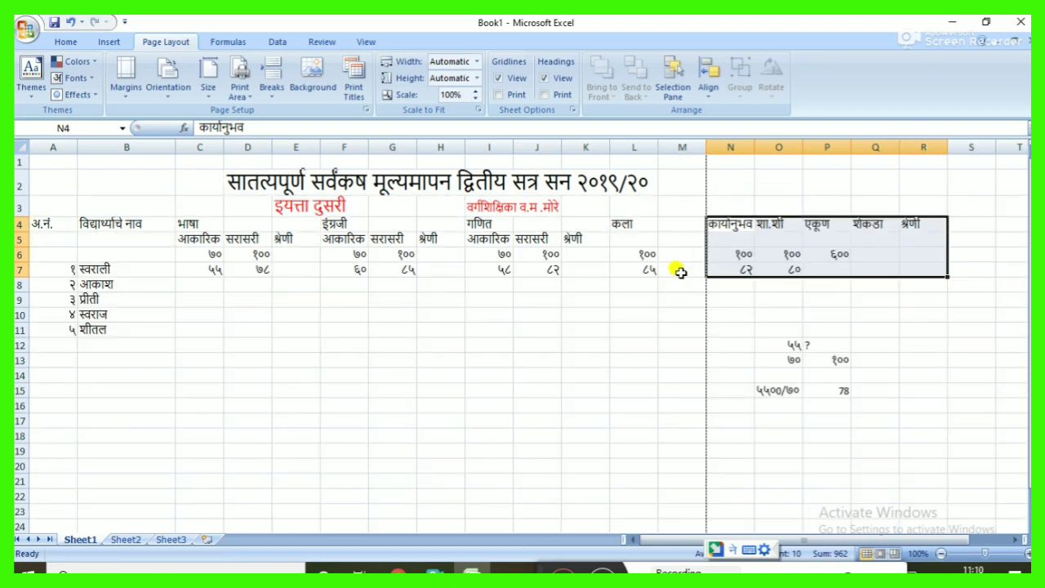
Step: Enter the heading श्रेणी in M4, beside कला
{"action": "left_click", "coordinate": [676, 226]}
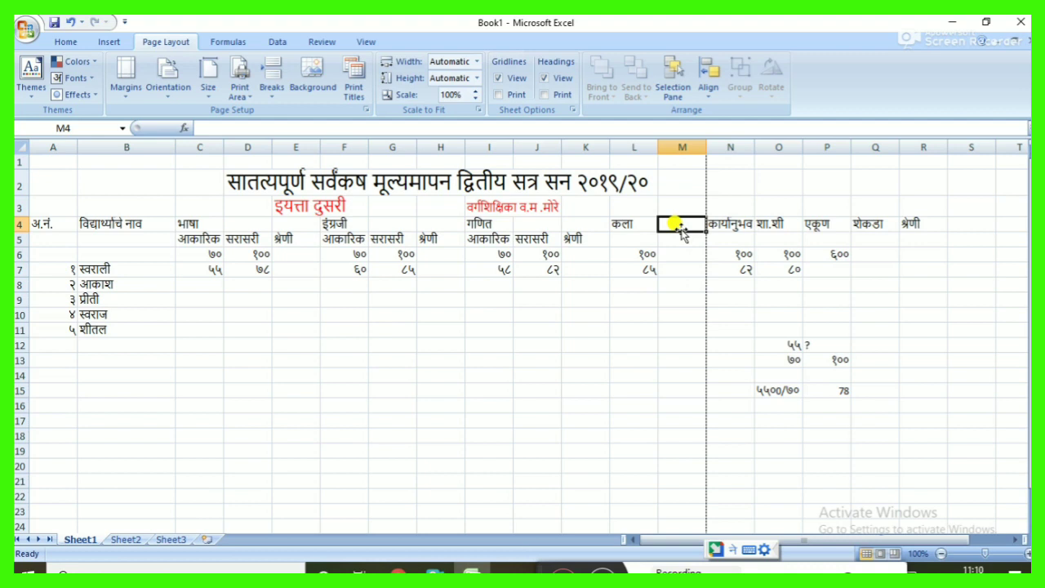
{"action": "type", "text": "SHE"}
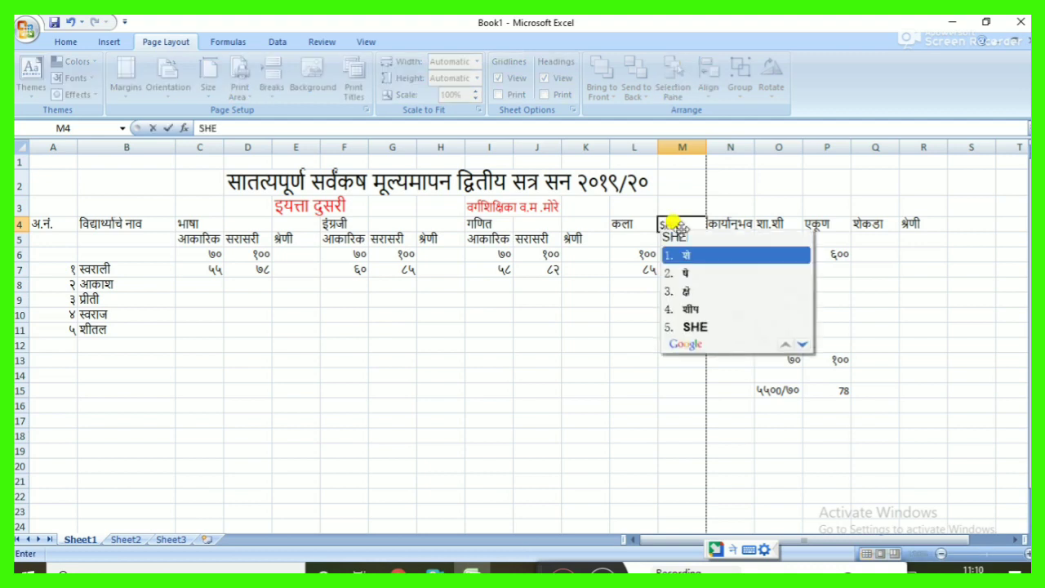
{"action": "key", "text": "BackSpace"}
{"action": "key", "text": "BackSpace"}
{"action": "type", "text": "HREN"}
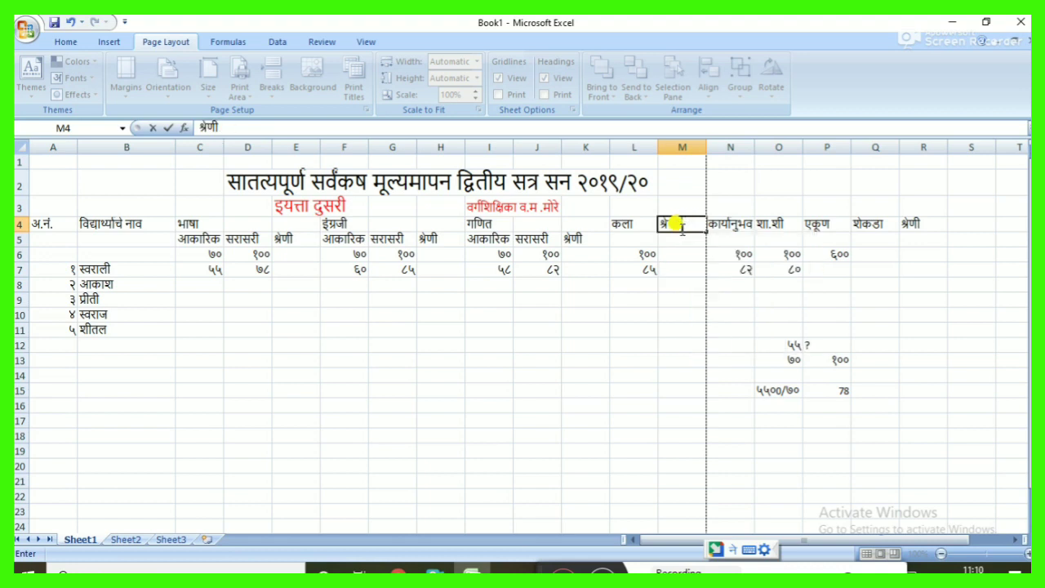
{"action": "left_click", "coordinate": [760, 223]}
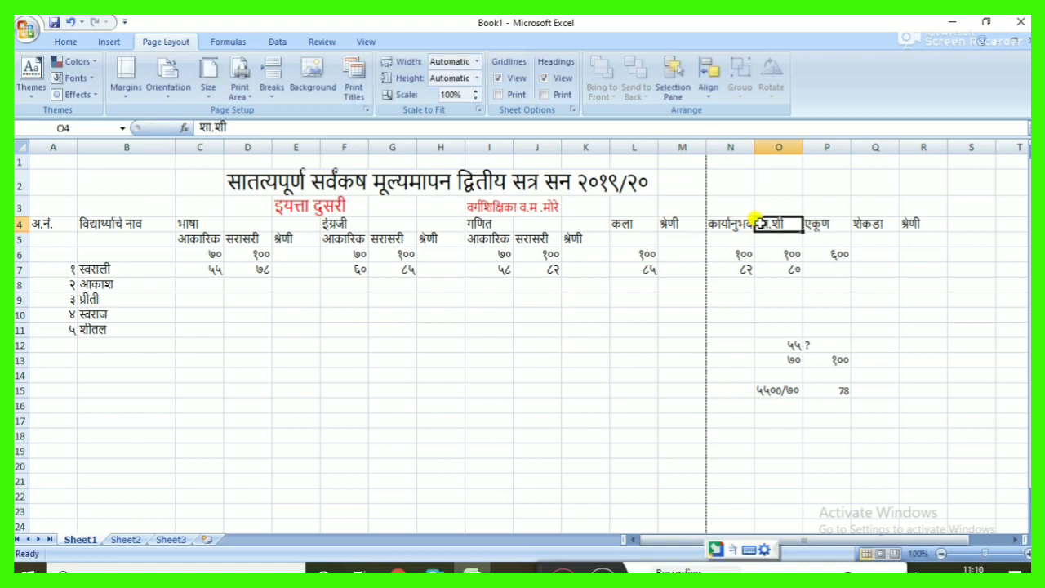
Step: Move the block O4:R7, from शा.शी to श्रेणी, one column to the right and enter the heading श्रेणी in O4
{"action": "key", "text": "Left"}
{"action": "key", "text": "Left"}
{"action": "key", "text": "Left"}
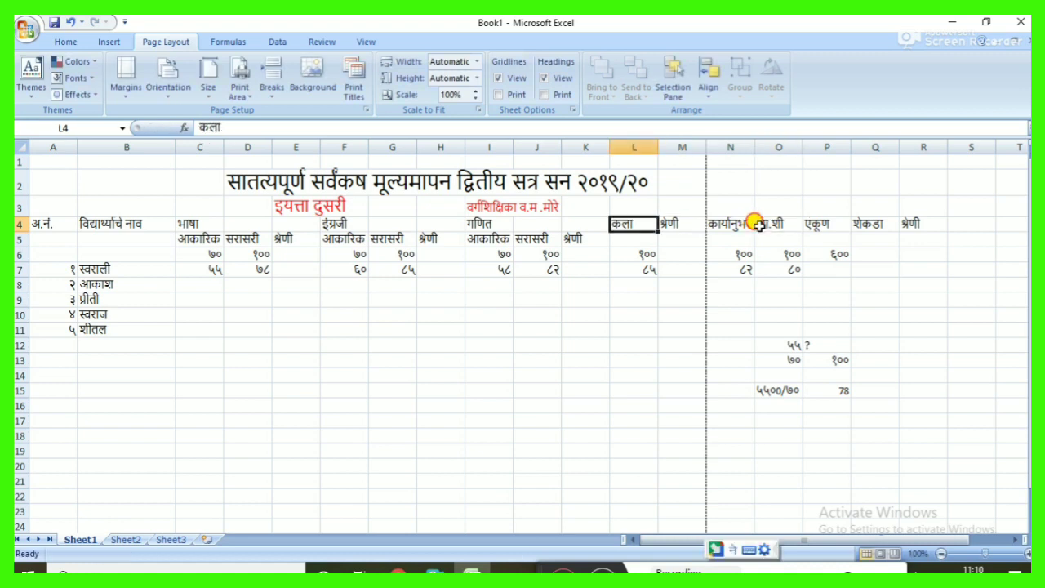
{"action": "left_click", "coordinate": [780, 228]}
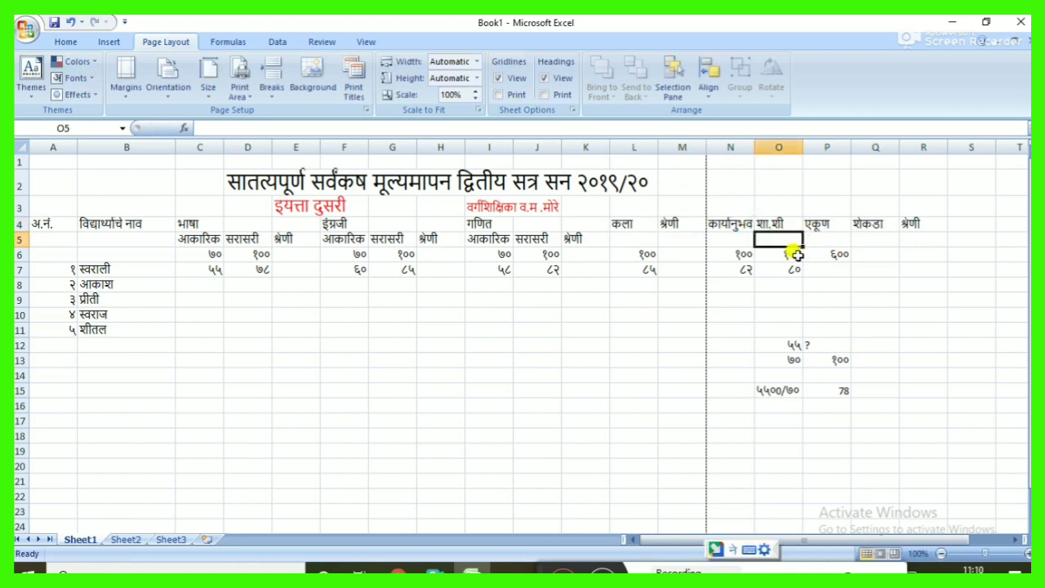
{"action": "left_click_drag", "start_coordinate": [781, 223], "coordinate": [915, 271]}
{"action": "left_click_drag", "start_coordinate": [751, 274], "coordinate": [772, 257]}
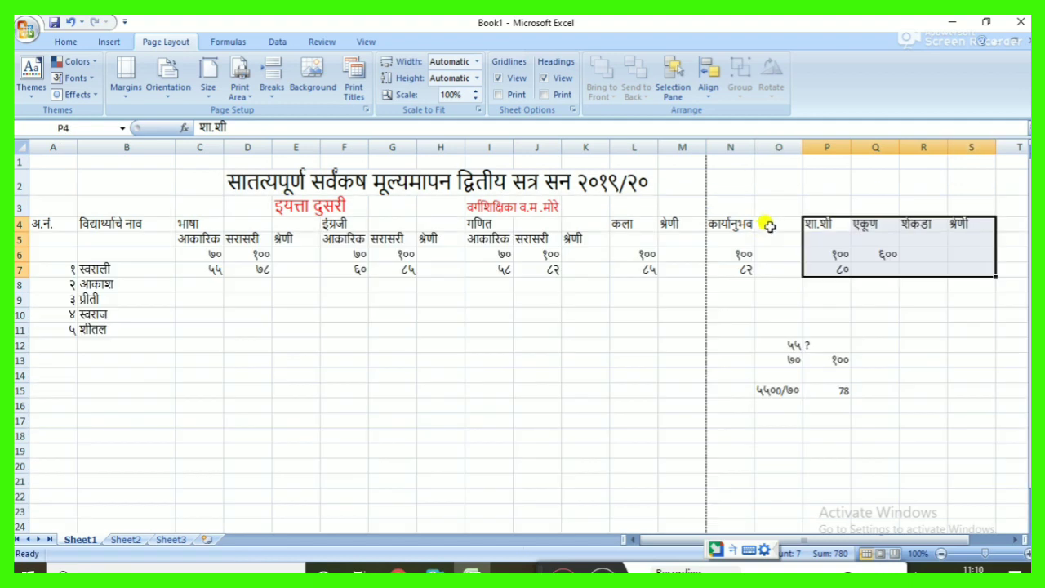
{"action": "left_click", "coordinate": [770, 224]}
{"action": "type", "text": "shreni"}
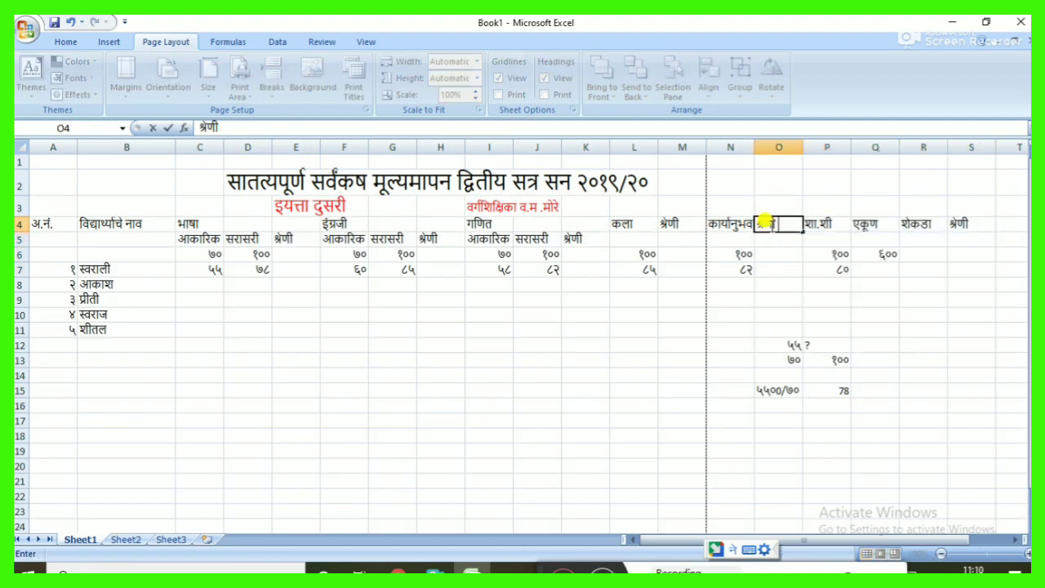
{"action": "left_click_drag", "start_coordinate": [844, 224], "coordinate": [862, 222]}
{"action": "left_click", "coordinate": [862, 222]}
{"action": "double_click", "coordinate": [862, 222]}
{"action": "double_click", "coordinate": [862, 222]}
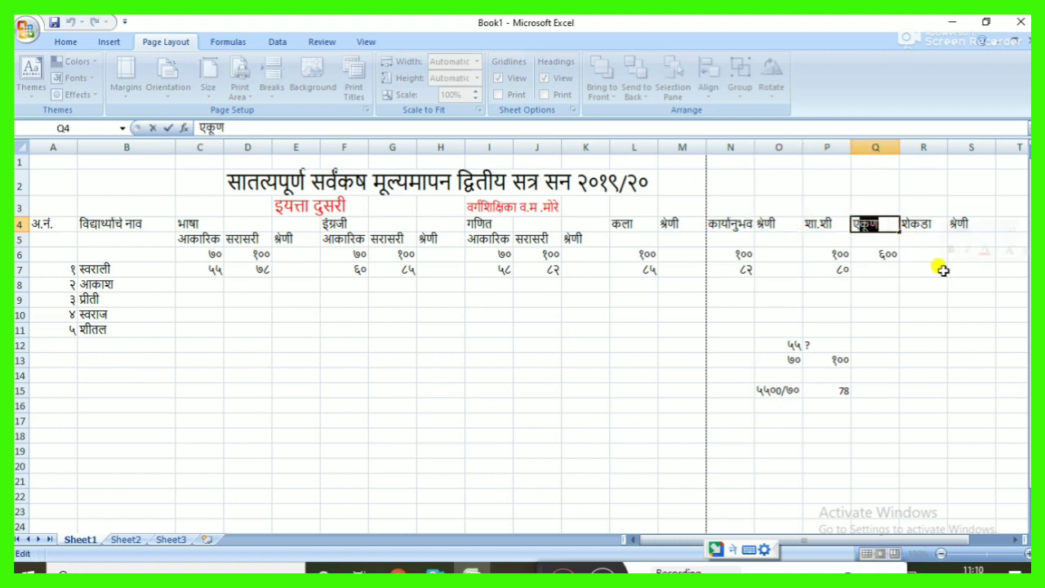
{"action": "left_click", "coordinate": [849, 221]}
{"action": "double_click", "coordinate": [849, 222]}
{"action": "key", "text": "Escape"}
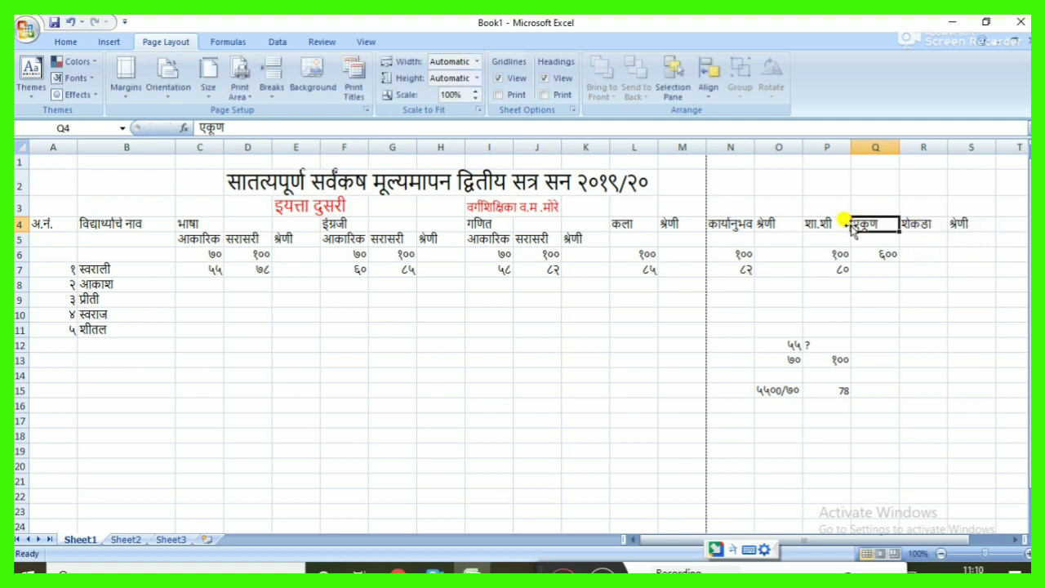
Step: Move the block Q4:S7, from एकूण to श्रेणी, one column to the right and enter the heading श्रेणी in Q4
{"action": "left_click_drag", "start_coordinate": [857, 223], "coordinate": [950, 263]}
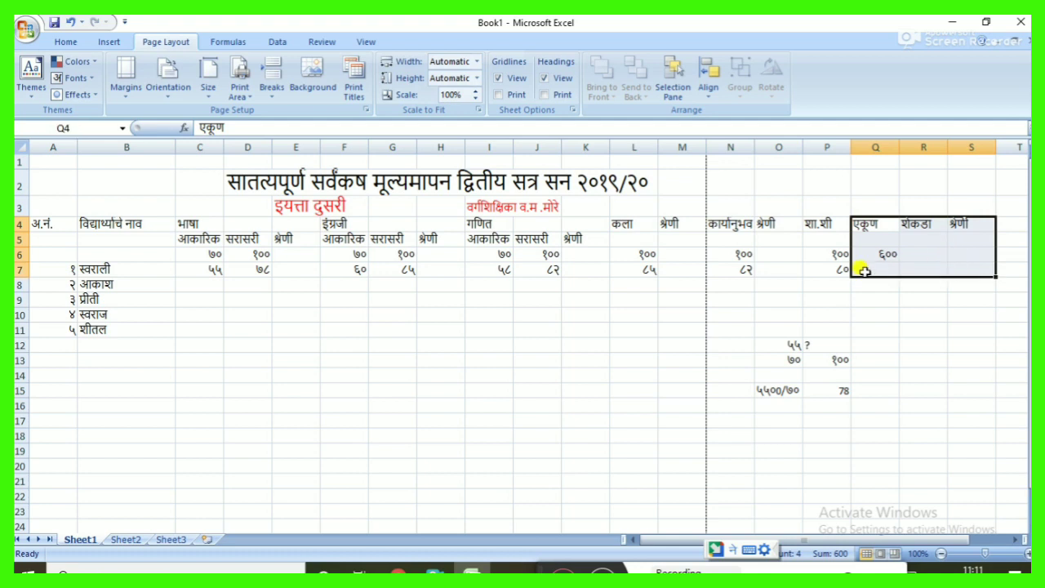
{"action": "left_click_drag", "start_coordinate": [853, 275], "coordinate": [906, 266]}
{"action": "left_click", "coordinate": [867, 223]}
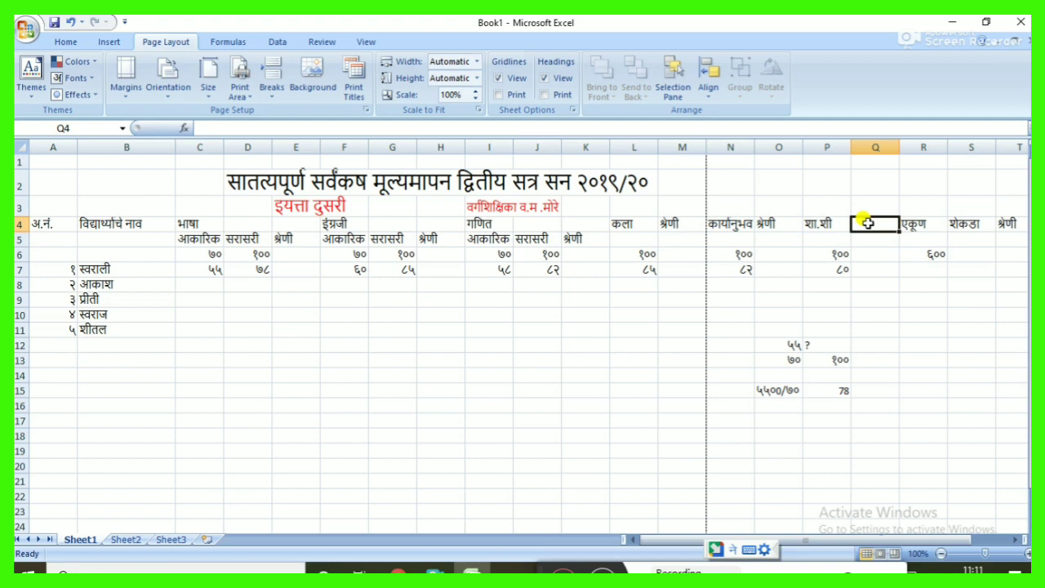
{"action": "type", "text": "SHRENI"}
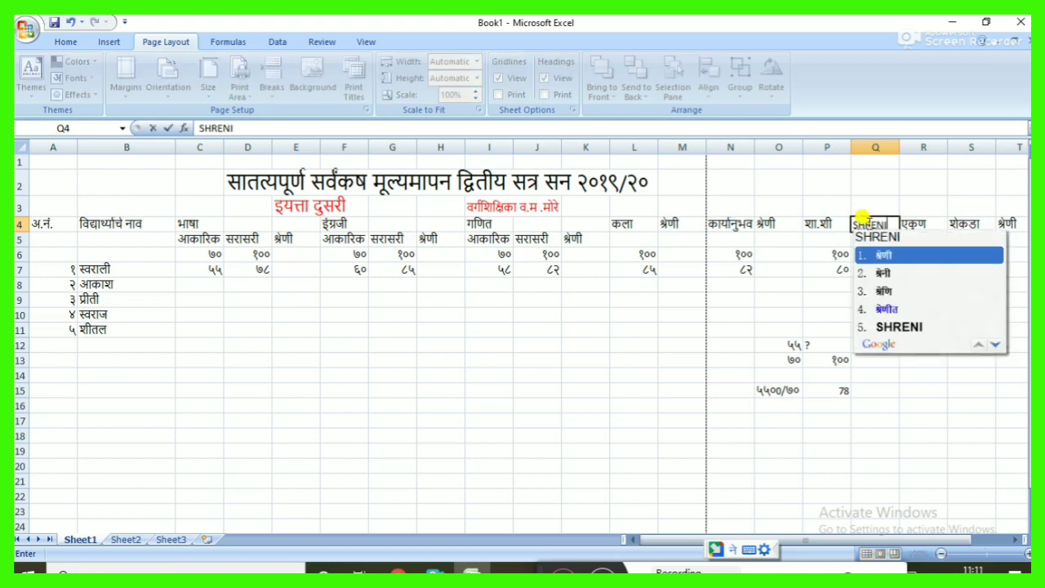
{"action": "key", "text": "space"}
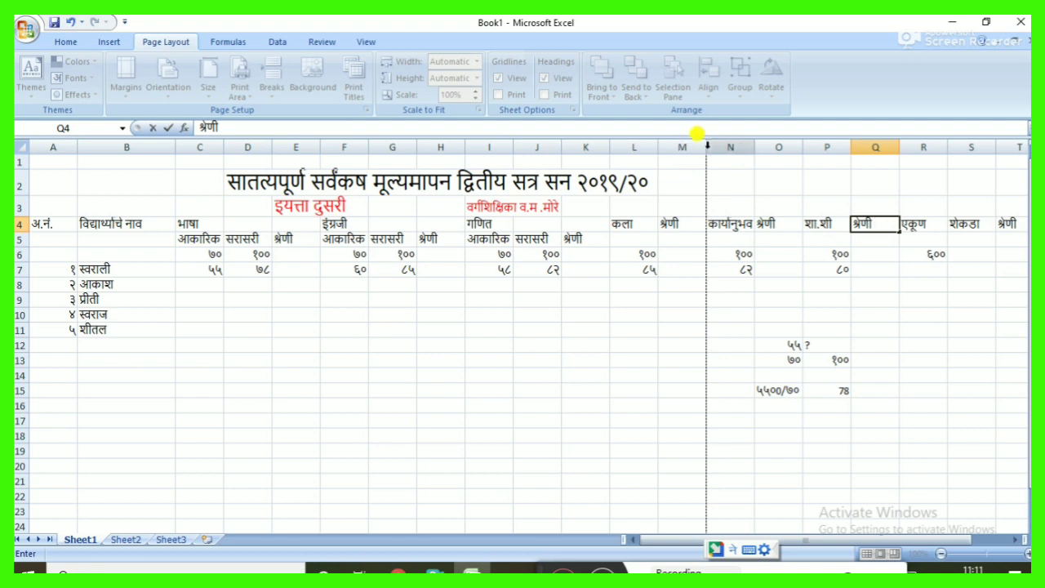
Step: Narrow the mark table's columns A to T to make the sheet more compact
{"action": "left_click_drag", "start_coordinate": [723, 188], "coordinate": [716, 155]}
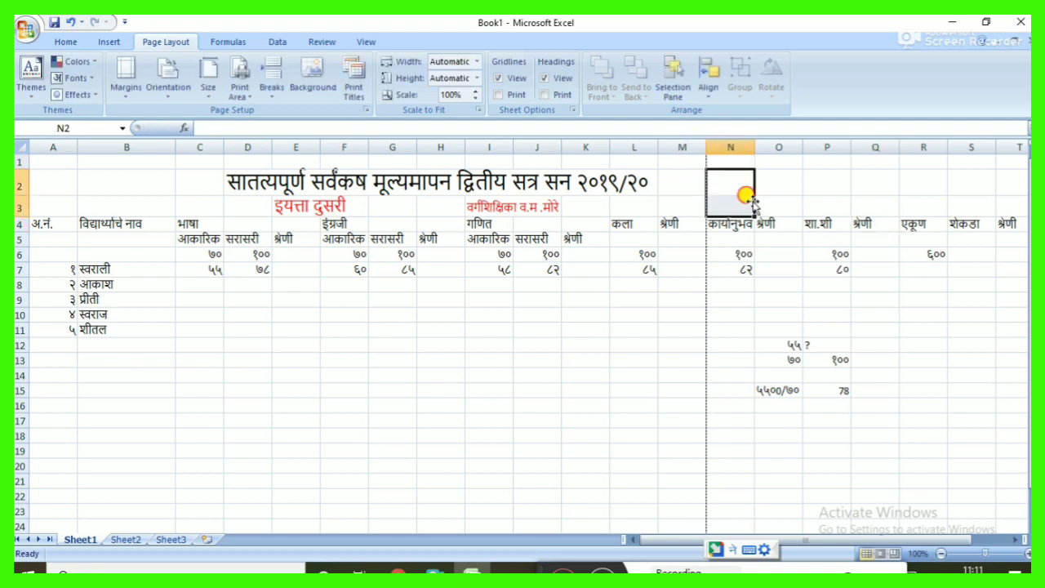
{"action": "left_click_drag", "start_coordinate": [868, 187], "coordinate": [844, 327]}
{"action": "key", "text": "ctrl+z"}
{"action": "left_click_drag", "start_coordinate": [705, 147], "coordinate": [684, 151]}
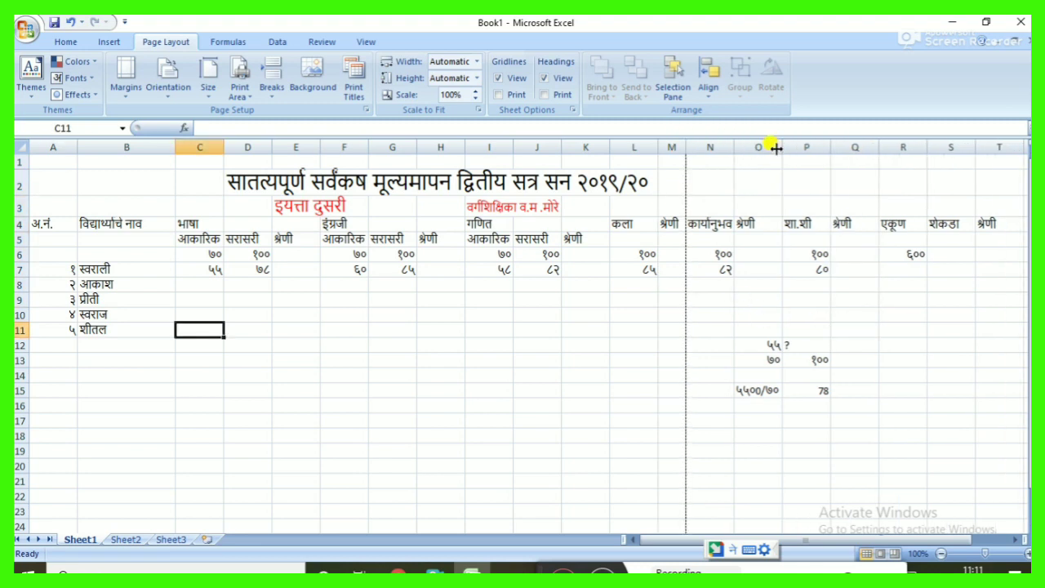
{"action": "left_click_drag", "start_coordinate": [780, 151], "coordinate": [763, 147]}
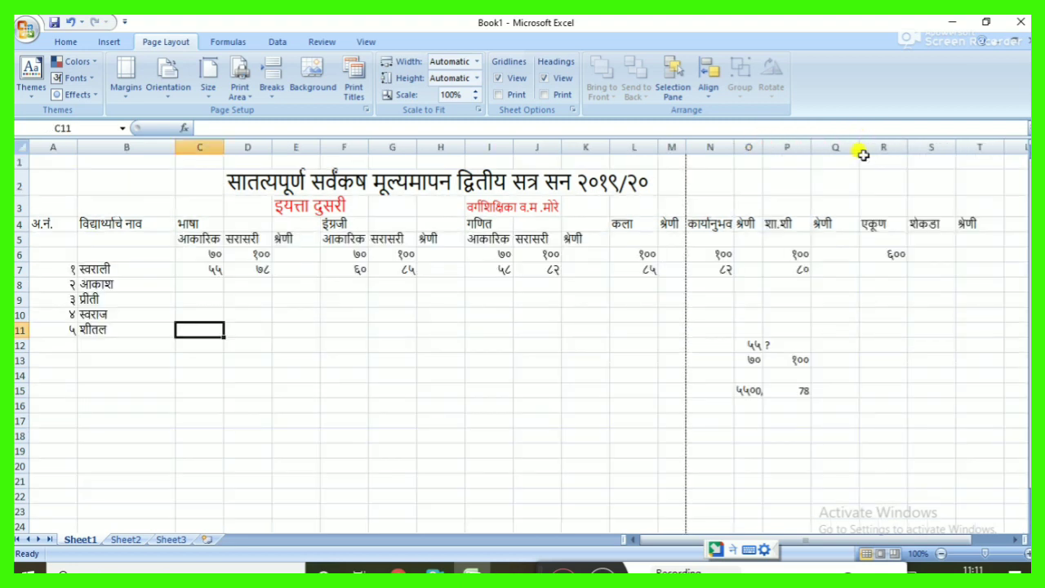
{"action": "left_click_drag", "start_coordinate": [858, 148], "coordinate": [915, 145]}
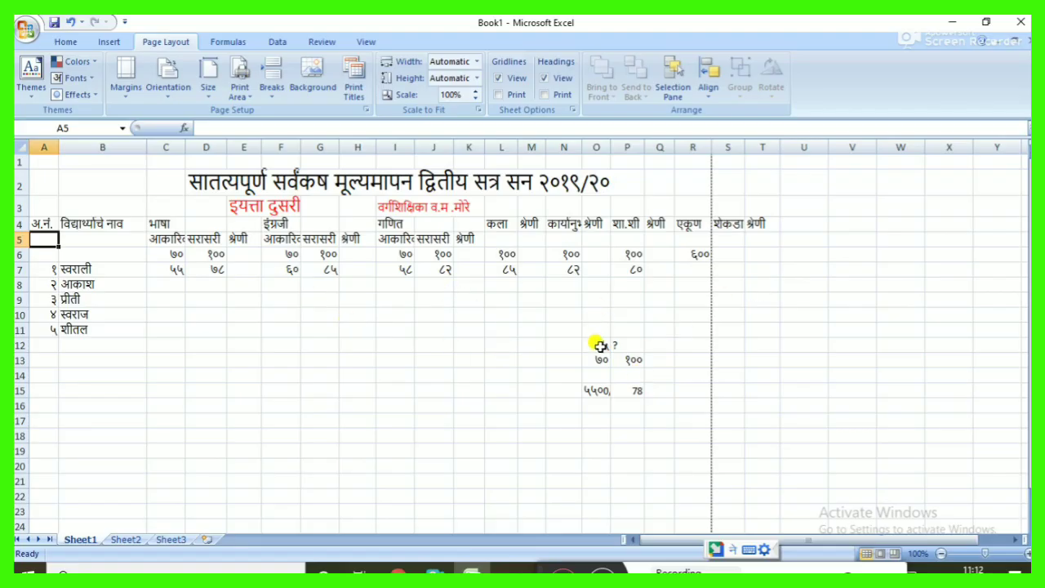
Step: Clear the scratch proportion calculation from cells O12:Q16
{"action": "left_click_drag", "start_coordinate": [600, 346], "coordinate": [646, 400]}
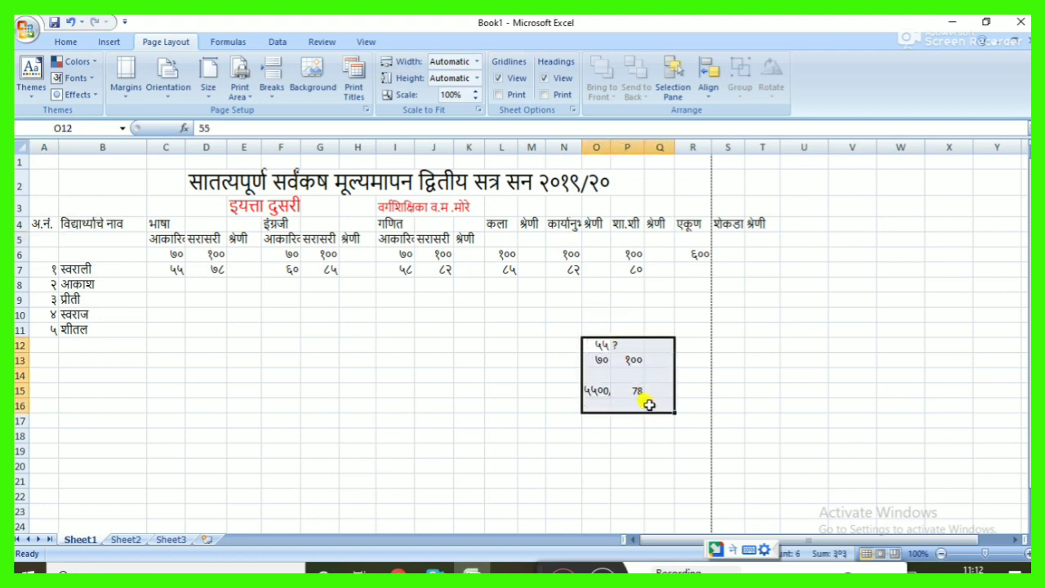
{"action": "key", "text": "Delete"}
Step: Enter the second student's भाषा marks: ५४ for आकारिक in C8 and ७७ for सरासरी in D8
{"action": "left_click", "coordinate": [170, 283]}
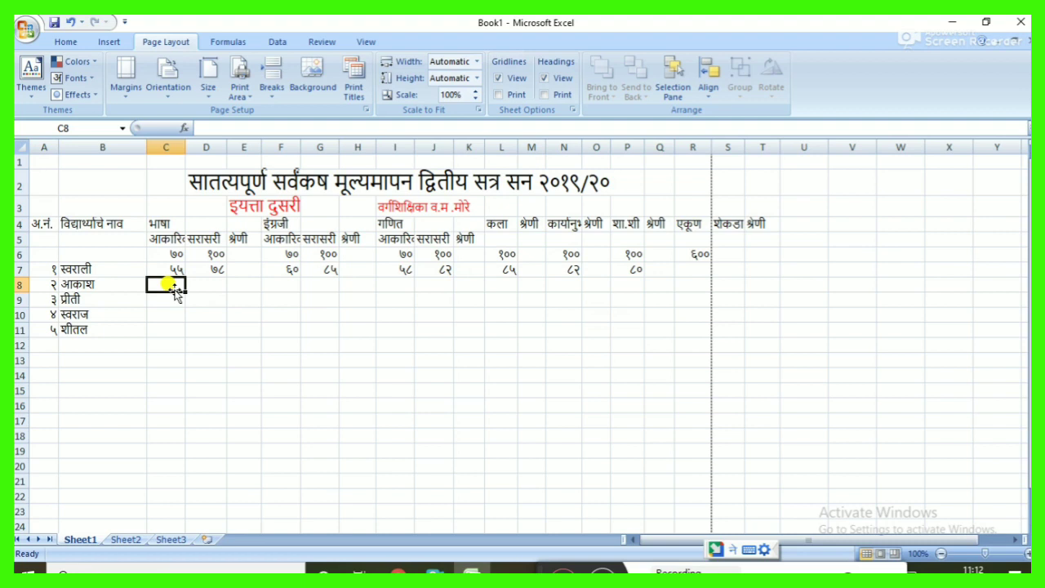
{"action": "type", "text": "54"}
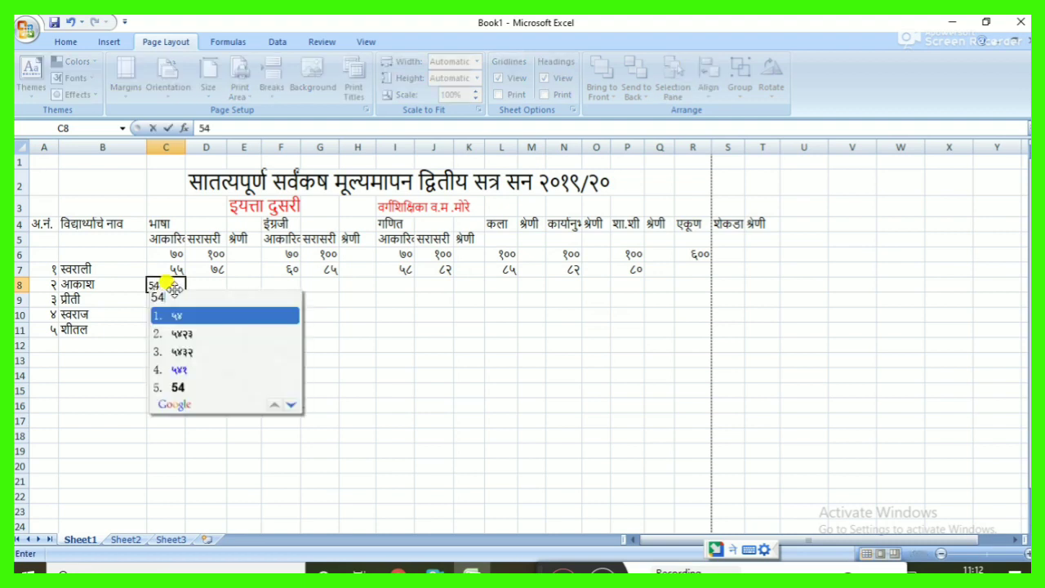
{"action": "key", "text": "space"}
{"action": "key", "text": "Tab"}
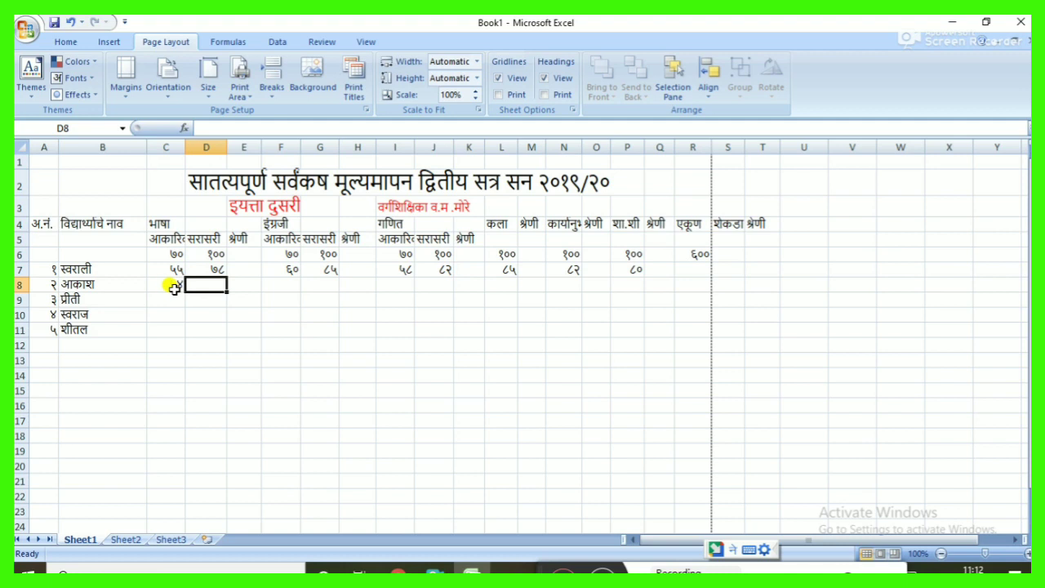
{"action": "type", "text": "77"}
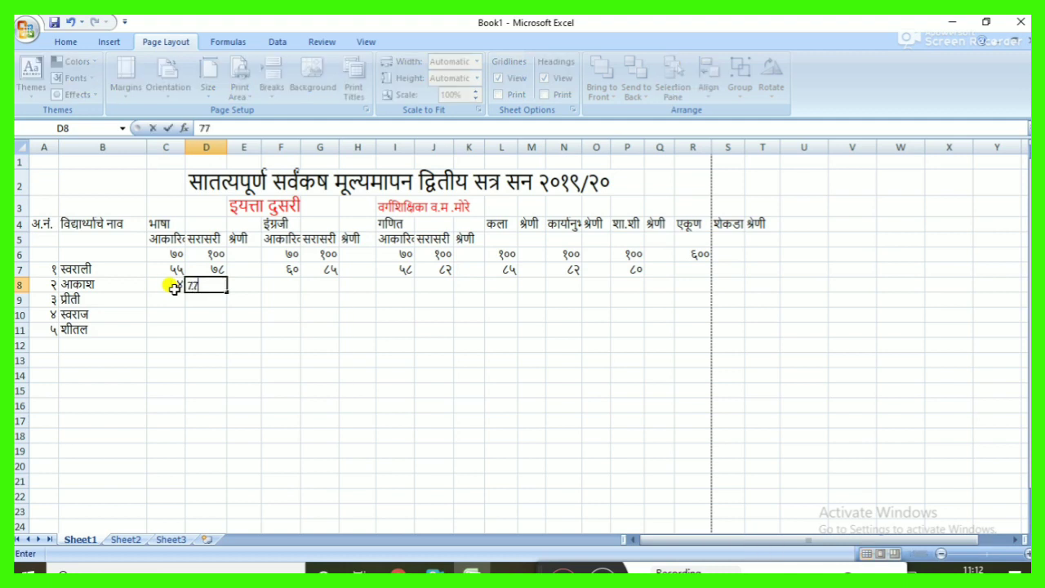
{"action": "key", "text": "space"}
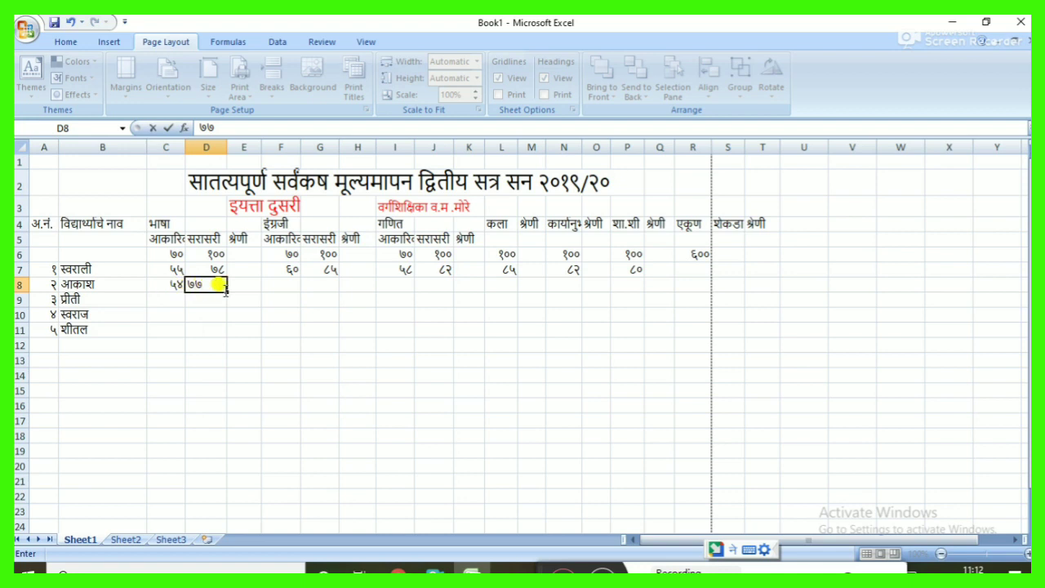
Step: Enter the second student's इंग्रजी marks: ६२ for आकारिक in F8 and ८८ for सरासरी in G8
{"action": "left_click", "coordinate": [287, 283]}
{"action": "type", "text": "62"}
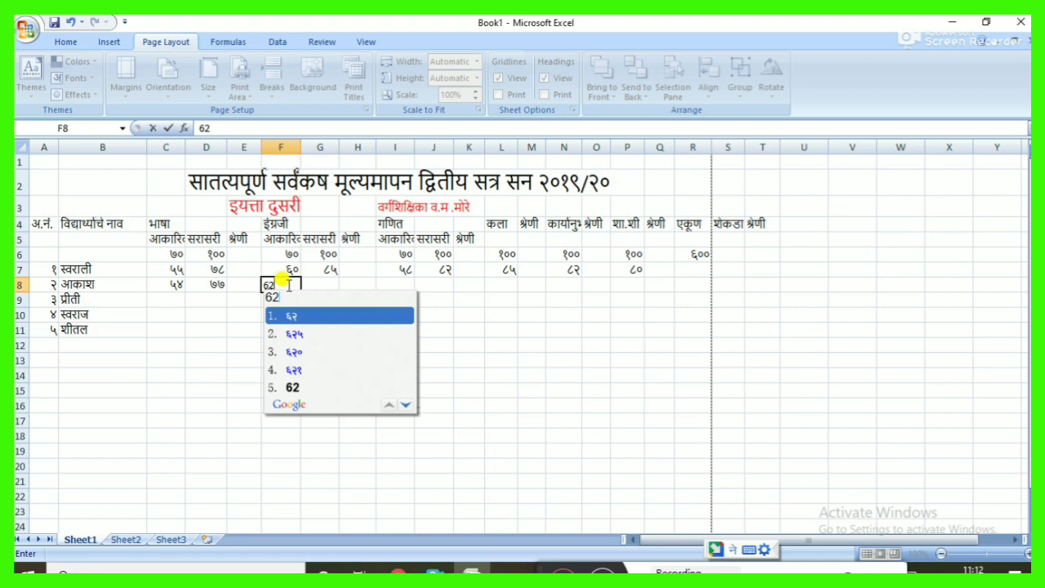
{"action": "left_click", "coordinate": [327, 284]}
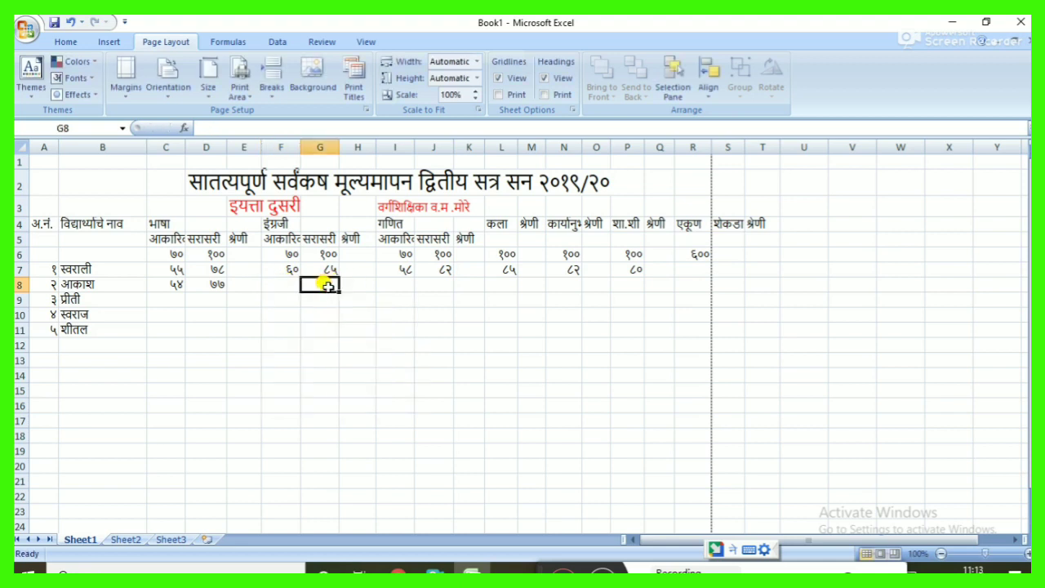
{"action": "left_click", "coordinate": [282, 284]}
{"action": "type", "text": "62"}
{"action": "key", "text": "space"}
{"action": "left_click", "coordinate": [319, 282]}
{"action": "type", "text": "88"}
{"action": "key", "text": "space"}
Step: Enter the second student's गणित marks: ६० for आकारिक in I8 and ८५ for सरासरी in J8
{"action": "left_click", "coordinate": [404, 284]}
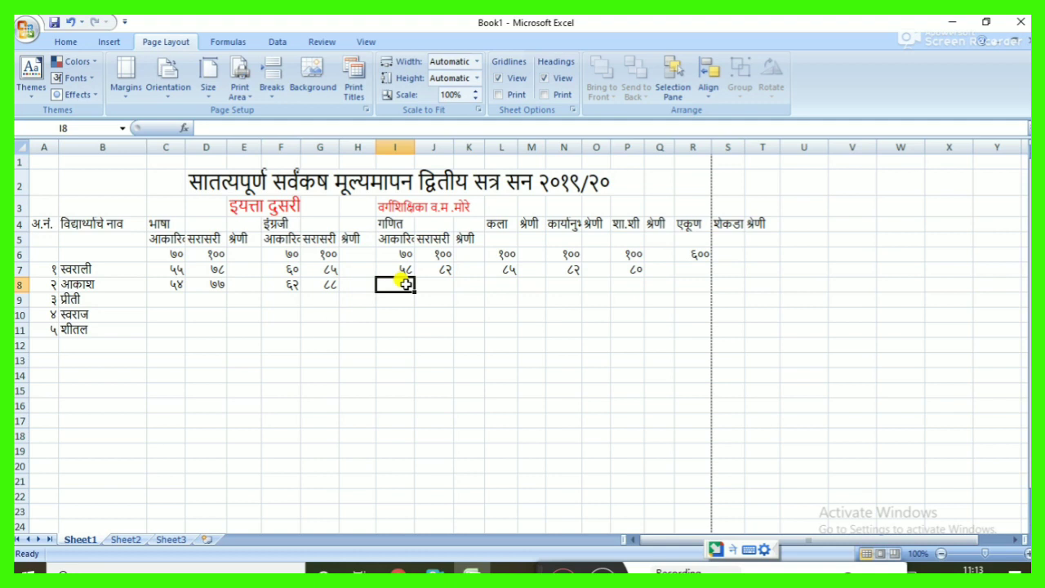
{"action": "type", "text": "60"}
{"action": "key", "text": "space"}
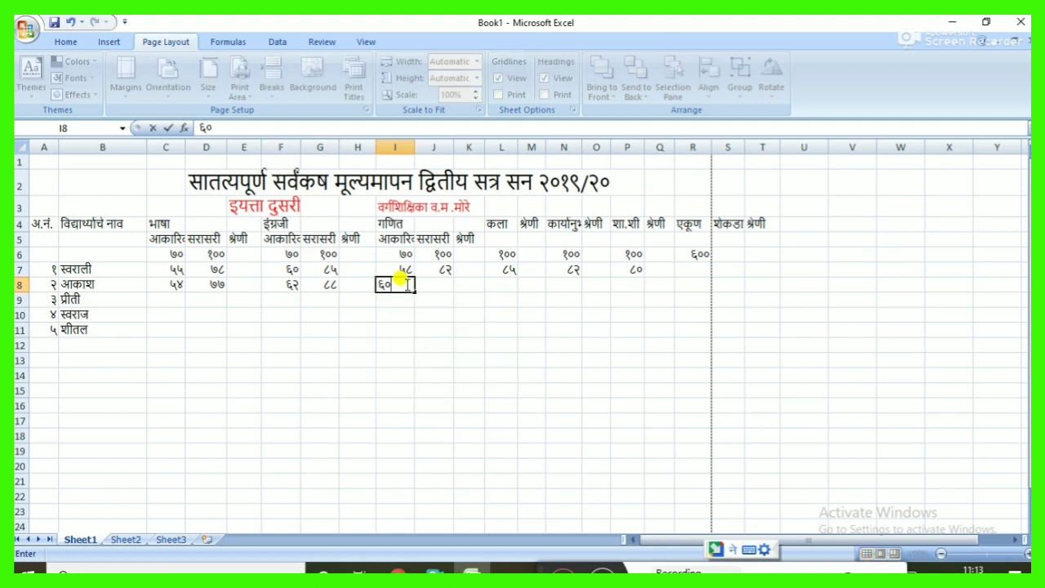
{"action": "key", "text": "Tab"}
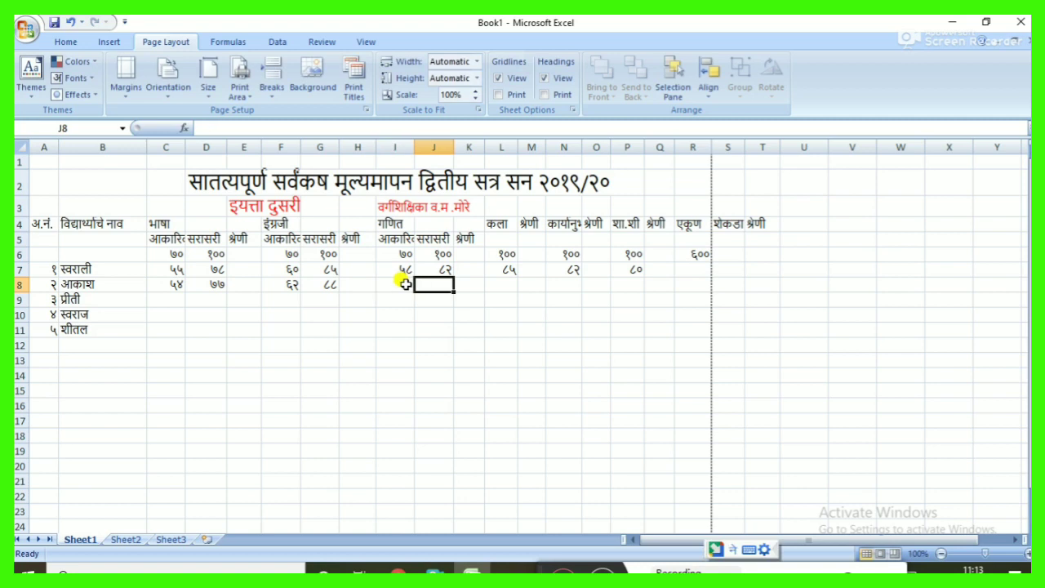
{"action": "type", "text": "85"}
{"action": "key", "text": "space"}
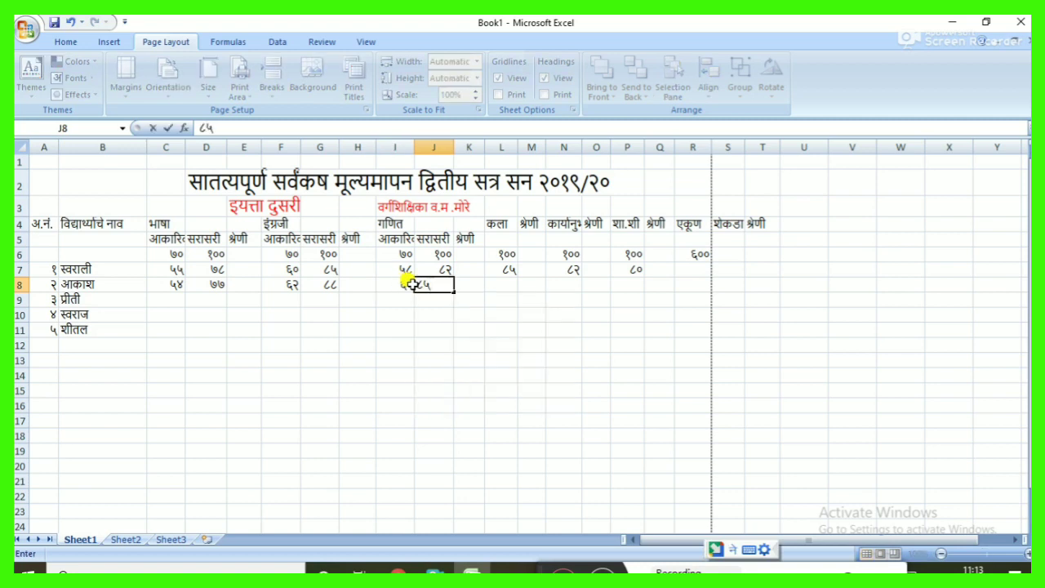
Step: Enter the second student's marks for कला as ८० in L8, कार्यानुभव as ८१ in N8 and शा.शी as ७८ in P8
{"action": "left_click", "coordinate": [495, 282]}
{"action": "type", "text": "5"}
{"action": "type", "text": "0"}
{"action": "key", "text": "space"}
{"action": "left_click", "coordinate": [572, 283]}
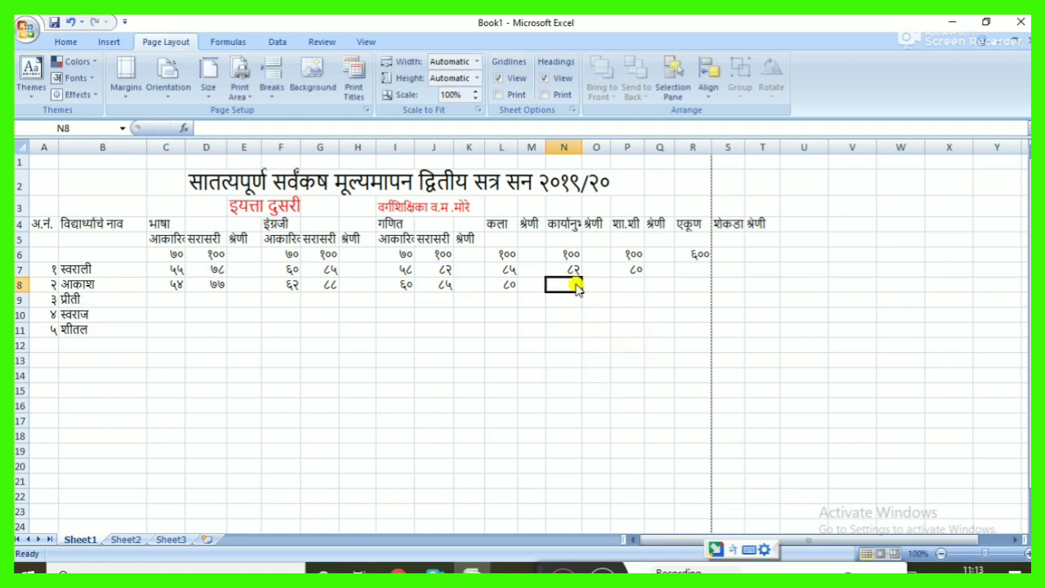
{"action": "type", "text": "81"}
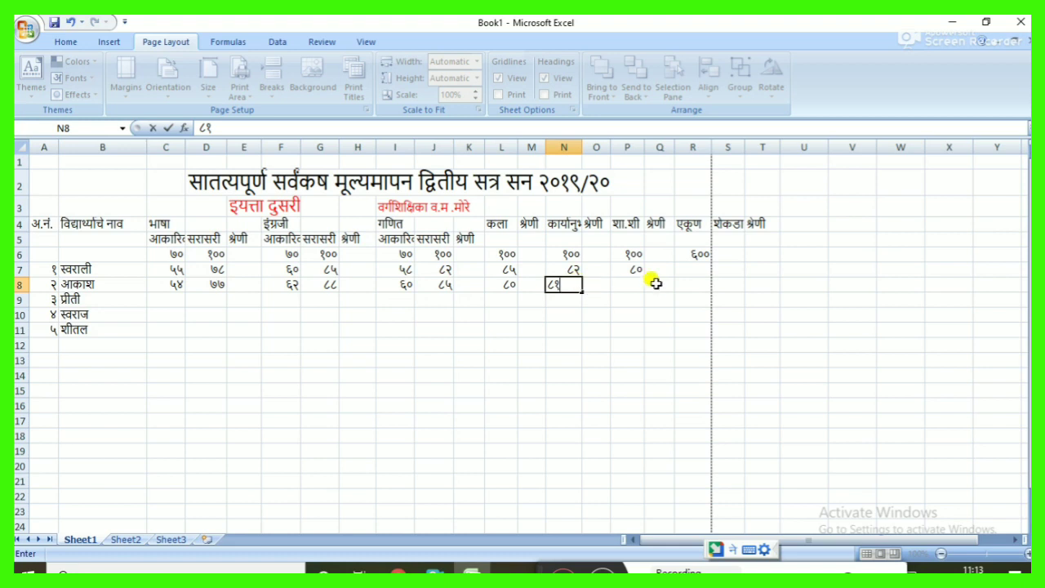
{"action": "left_click", "coordinate": [625, 286]}
{"action": "type", "text": "78"}
{"action": "key", "text": "space"}
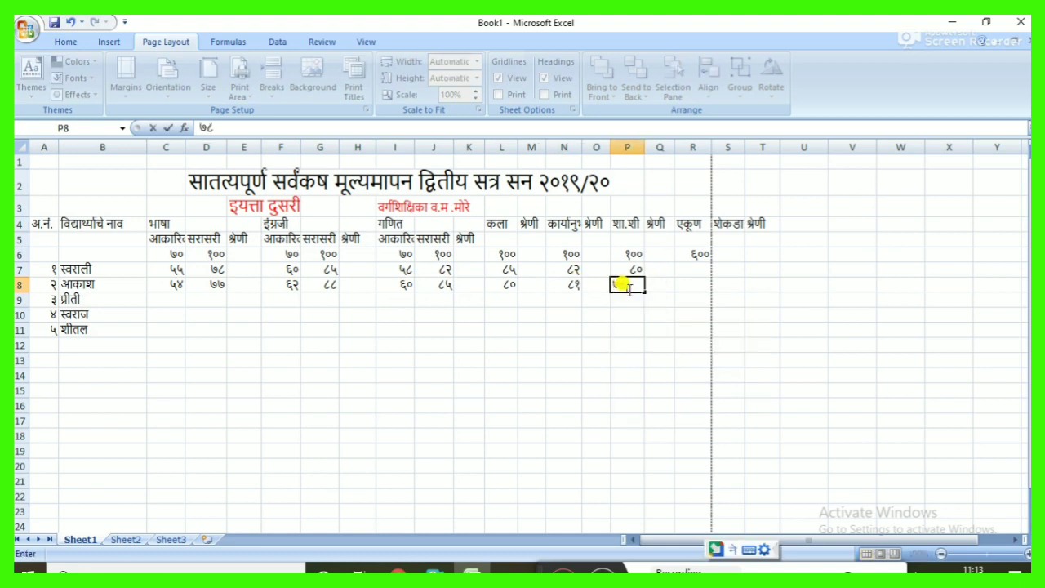
{"action": "left_click", "coordinate": [692, 284]}
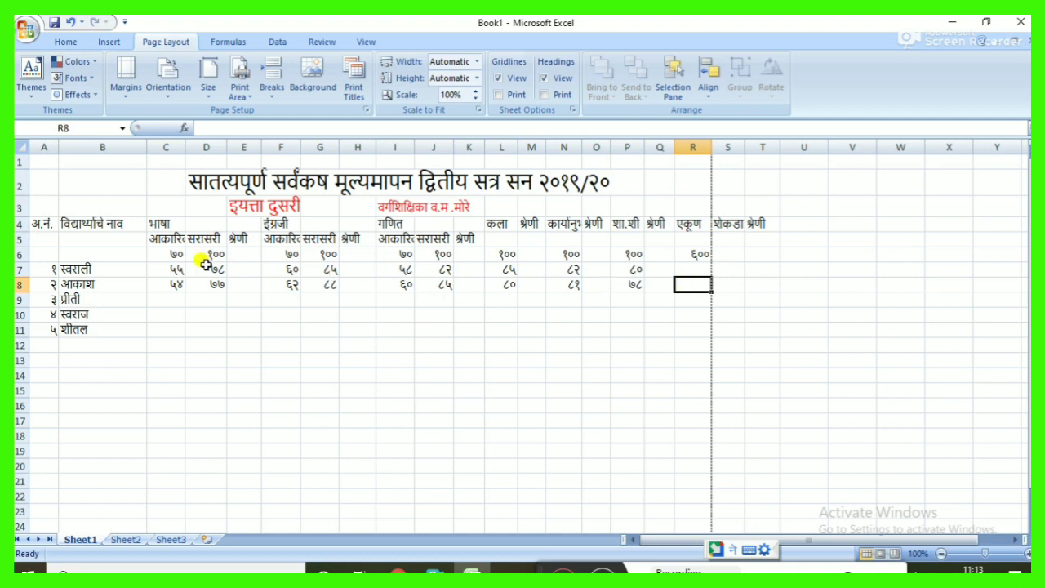
Step: Color the maximum marks in C6:R6 red
{"action": "left_click_drag", "start_coordinate": [172, 255], "coordinate": [693, 256]}
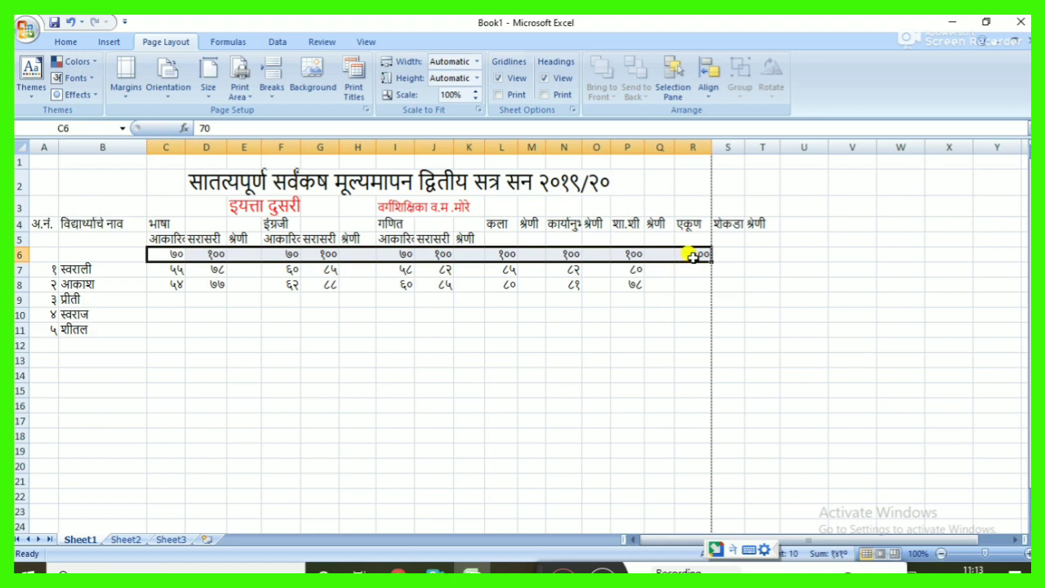
{"action": "left_click", "coordinate": [65, 41]}
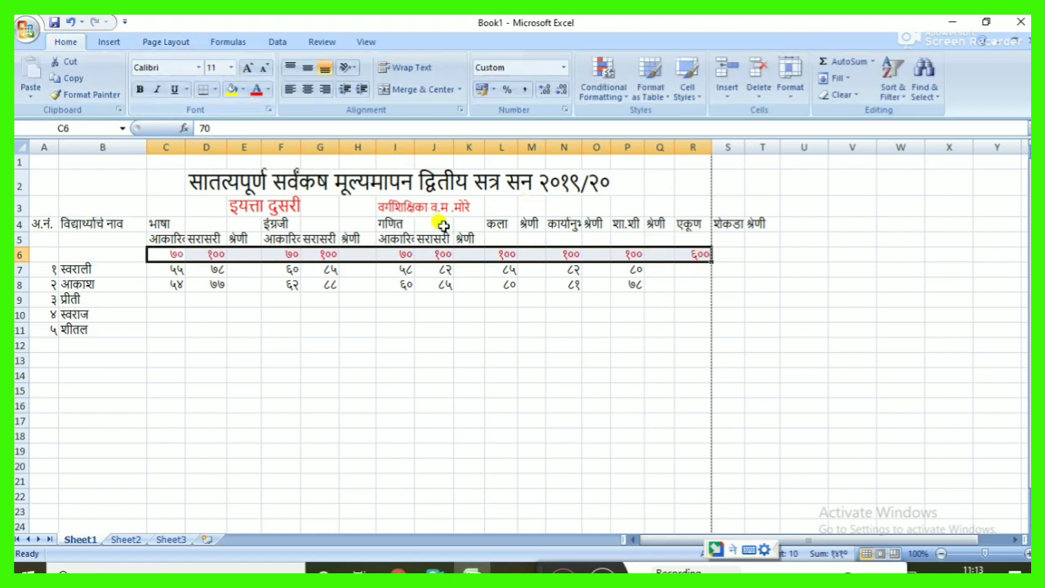
{"action": "left_click", "coordinate": [407, 314]}
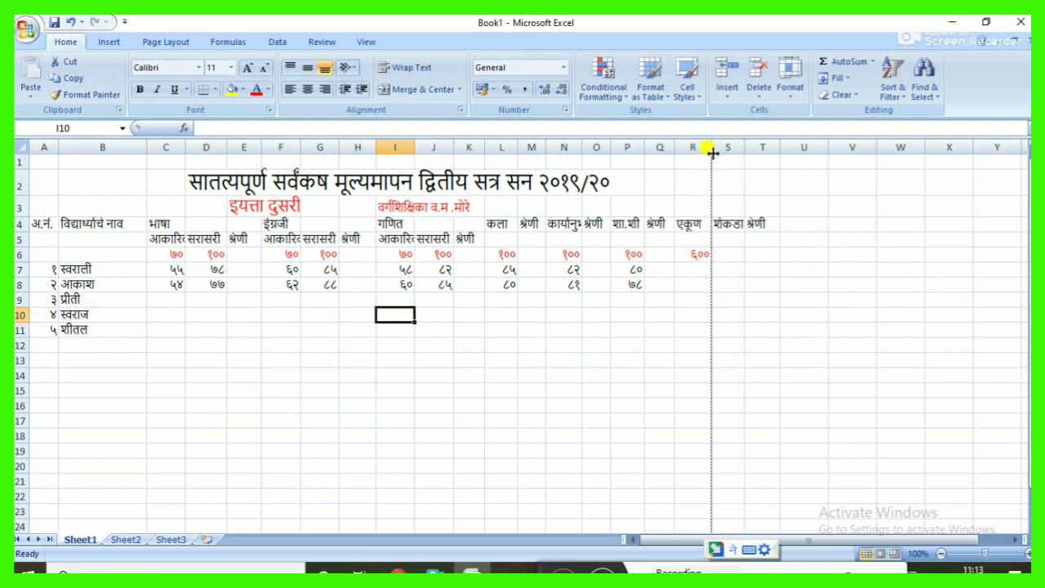
Step: Start an empty SUM() formula in R7 for the first student's एकूण total
{"action": "left_click", "coordinate": [687, 282]}
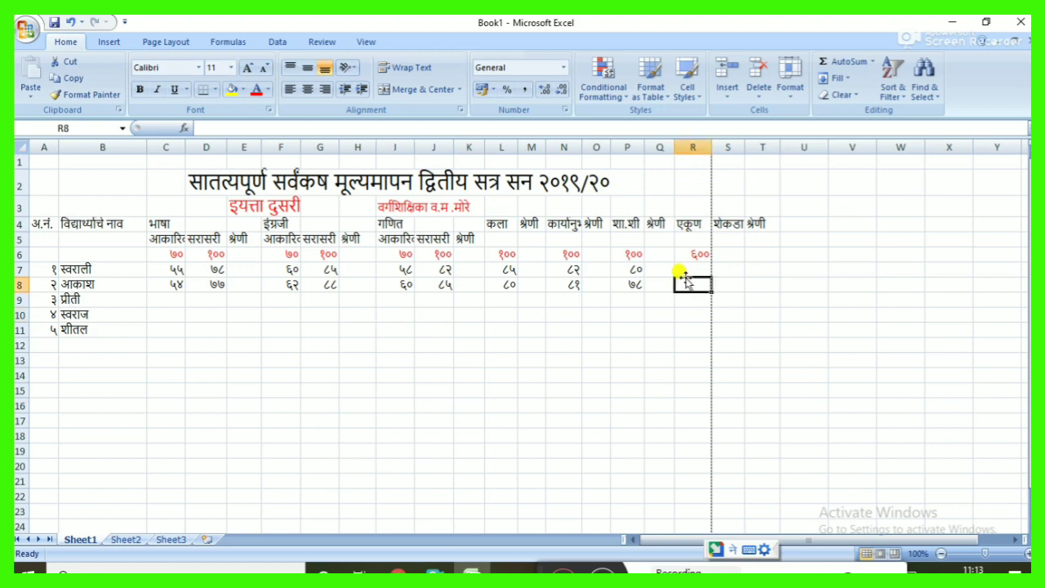
{"action": "left_click", "coordinate": [684, 272]}
{"action": "type", "text": "=SUM"}
{"action": "key", "text": "Down"}
{"action": "key", "text": "Down"}
{"action": "key", "text": "Down"}
{"action": "key", "text": "Down"}
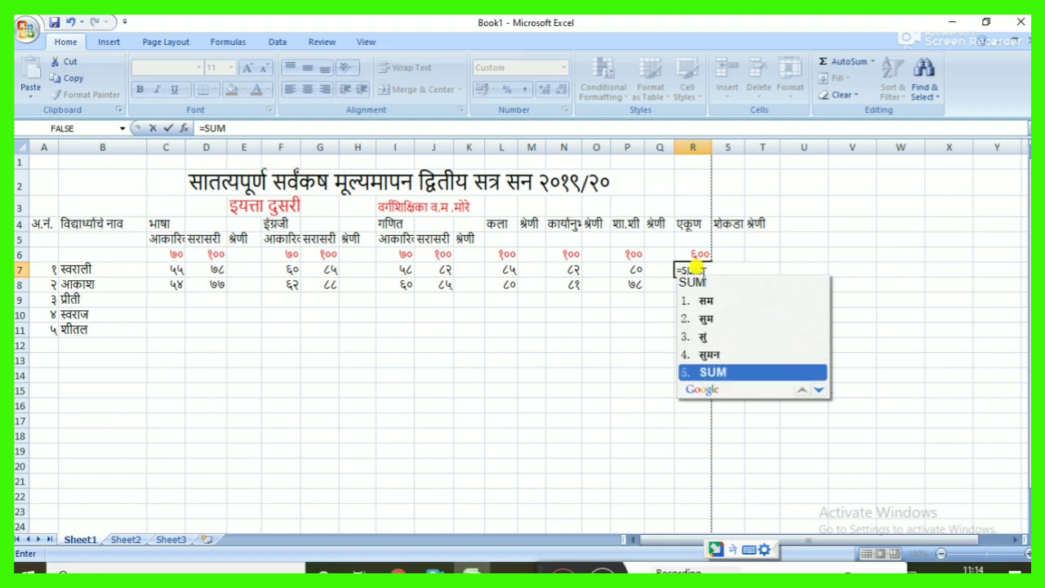
{"action": "key", "text": "Return"}
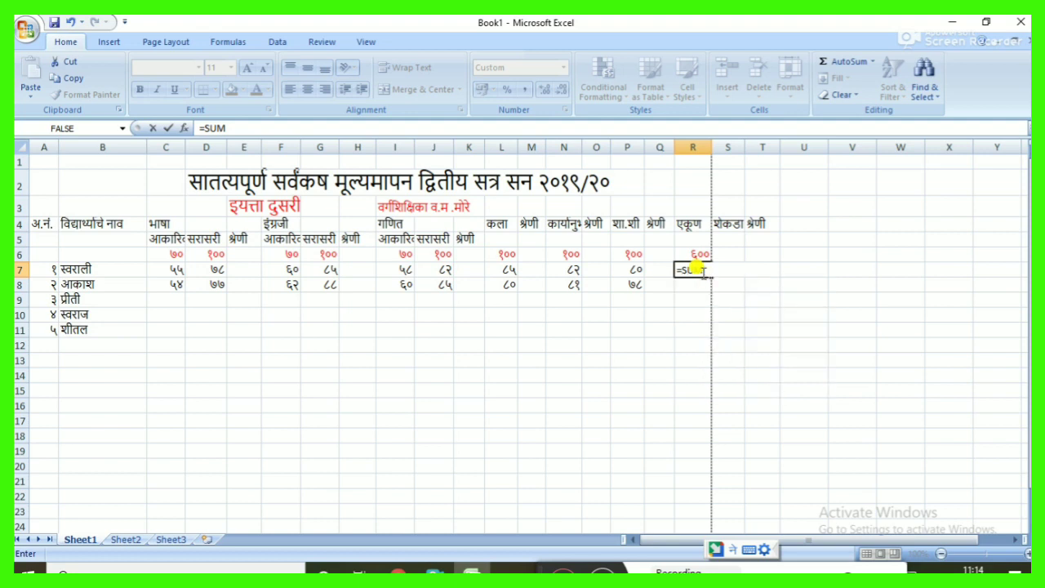
{"action": "type", "text": "()"}
{"action": "left_click", "coordinate": [701, 268]}
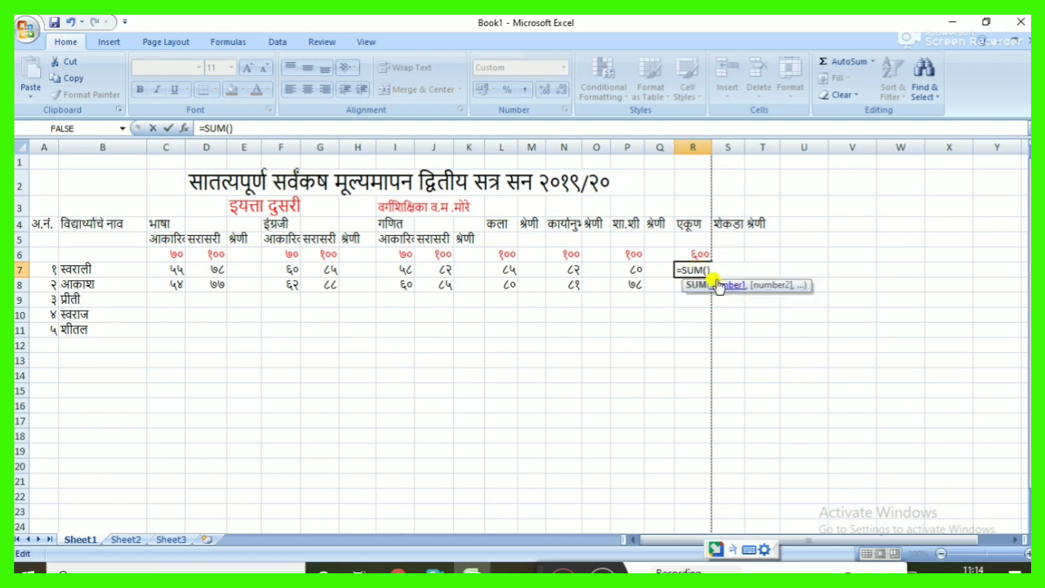
{"action": "key", "text": "Left"}
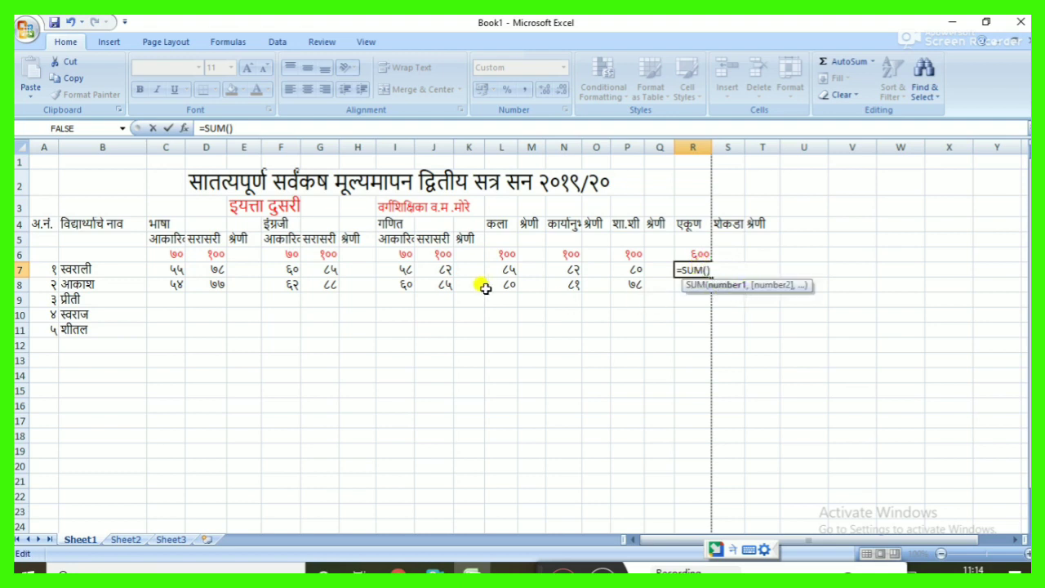
Step: Complete the first student's total formula in R7 as =SUM(D7,G7,J7,L7,N7,P7)
{"action": "left_click", "coordinate": [220, 273]}
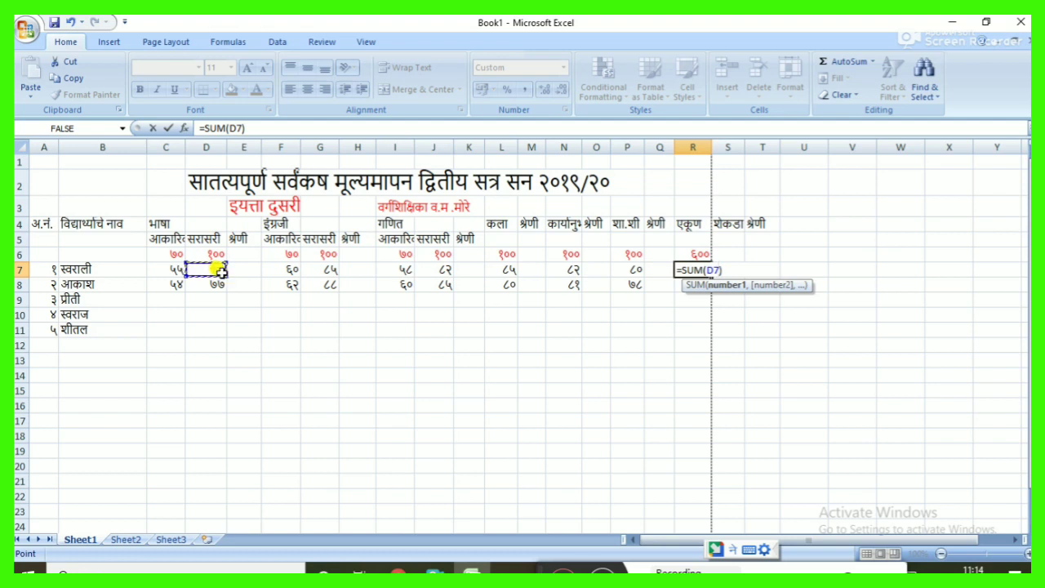
{"action": "left_click", "coordinate": [320, 271], "text": "ctrl"}
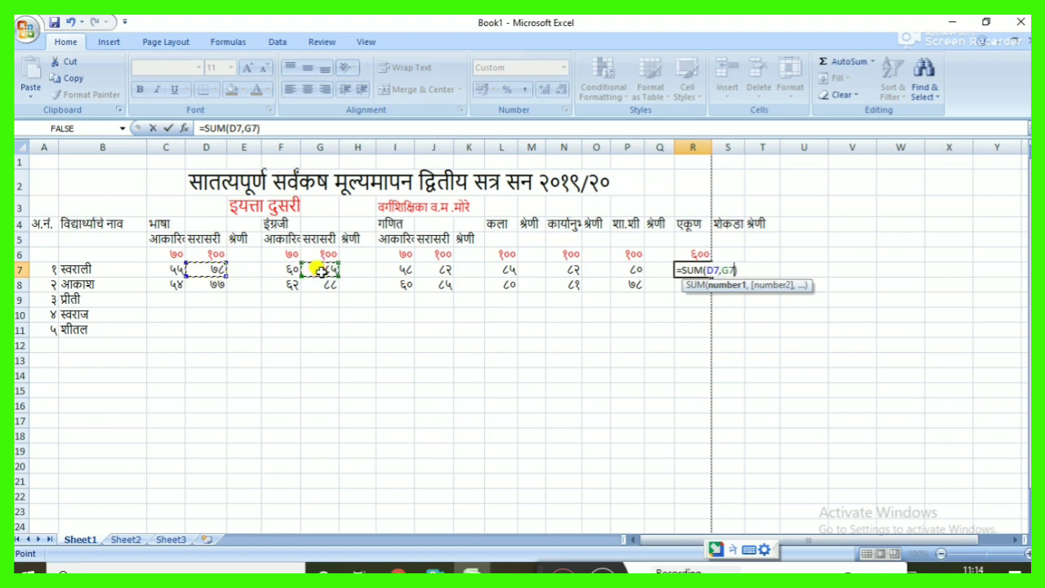
{"action": "left_click", "coordinate": [440, 269], "text": "ctrl"}
{"action": "left_click", "coordinate": [506, 267], "text": "ctrl"}
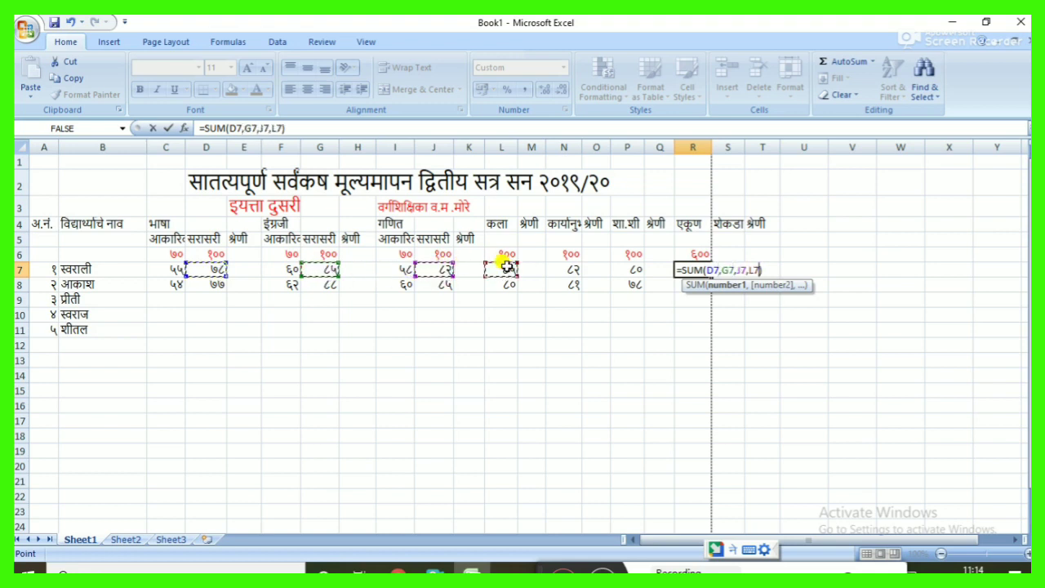
{"action": "left_click", "coordinate": [573, 269], "text": "ctrl"}
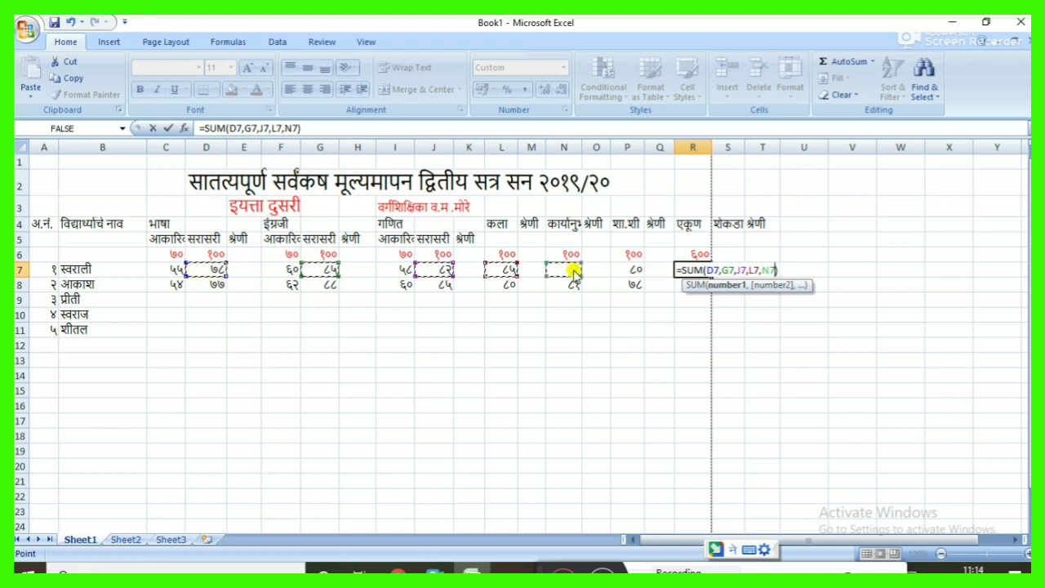
{"action": "left_click", "coordinate": [624, 269], "text": "ctrl"}
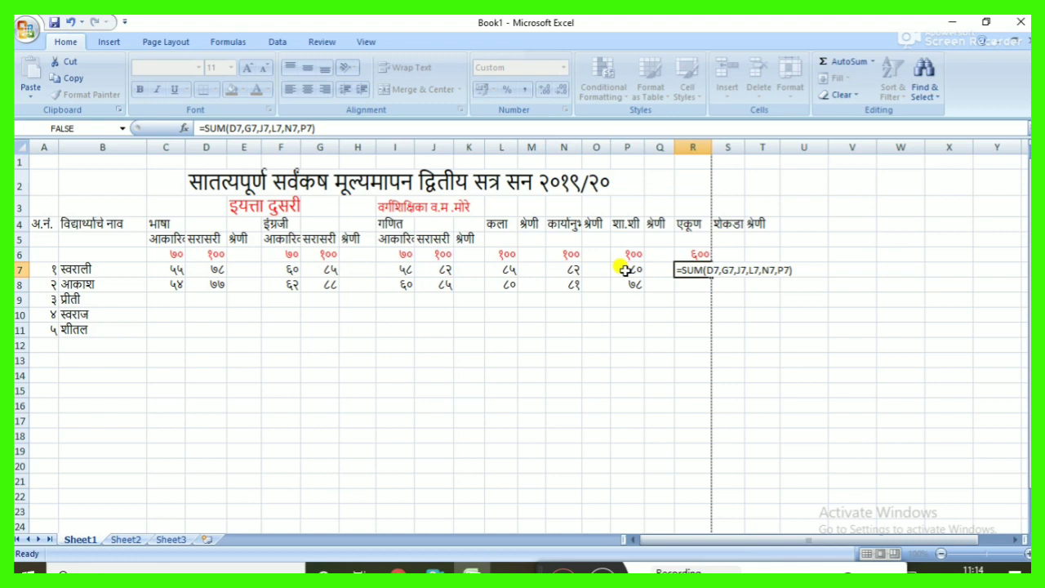
{"action": "key", "text": "Return"}
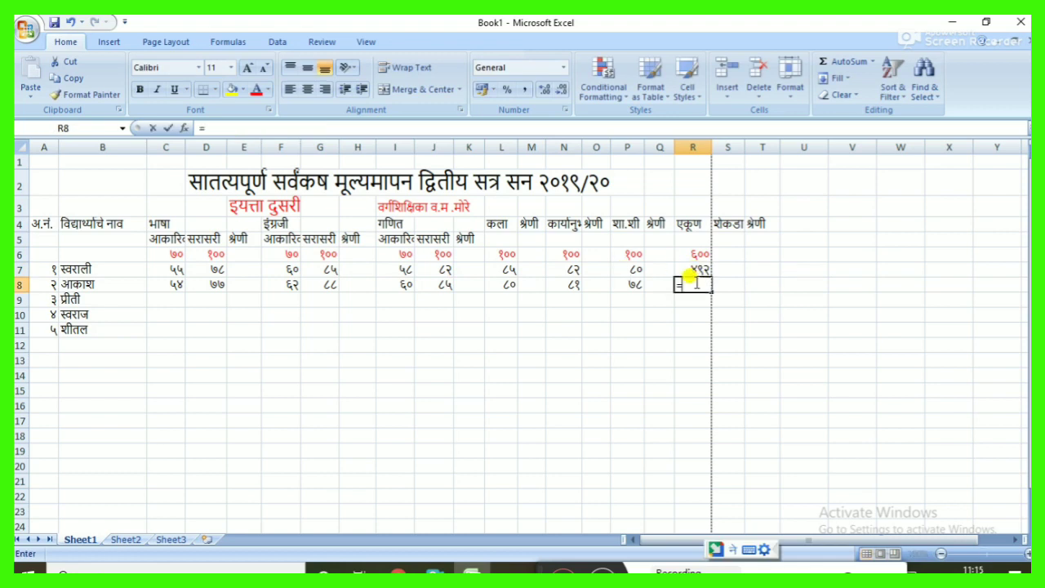
Step: Start an empty SUM() formula in R8 for the second student's एकूण total
{"action": "type", "text": "=SUM"}
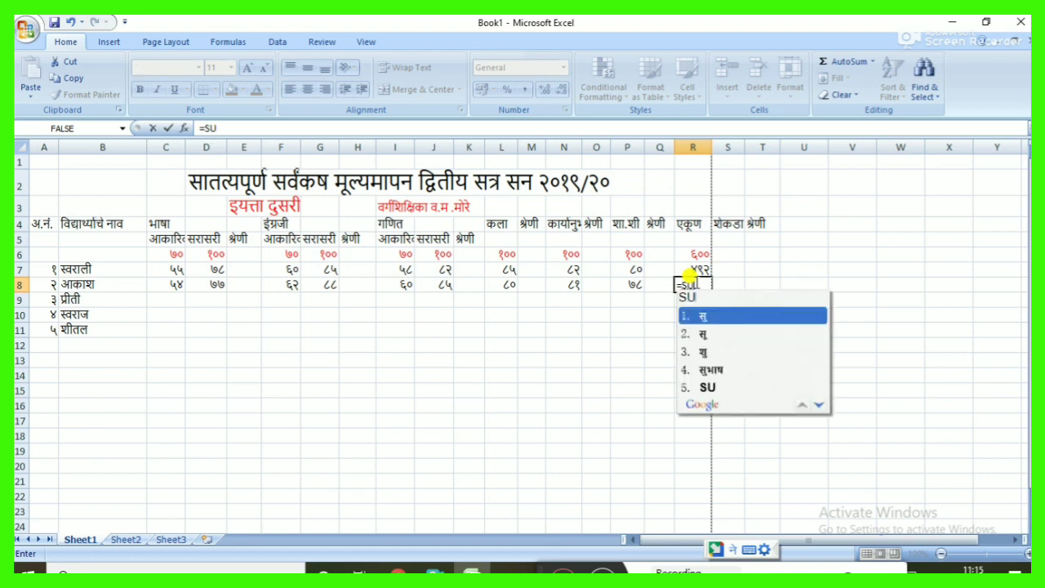
{"action": "key", "text": "Down"}
{"action": "key", "text": "Down"}
{"action": "key", "text": "Down"}
{"action": "key", "text": "Down"}
{"action": "key", "text": "Down"}
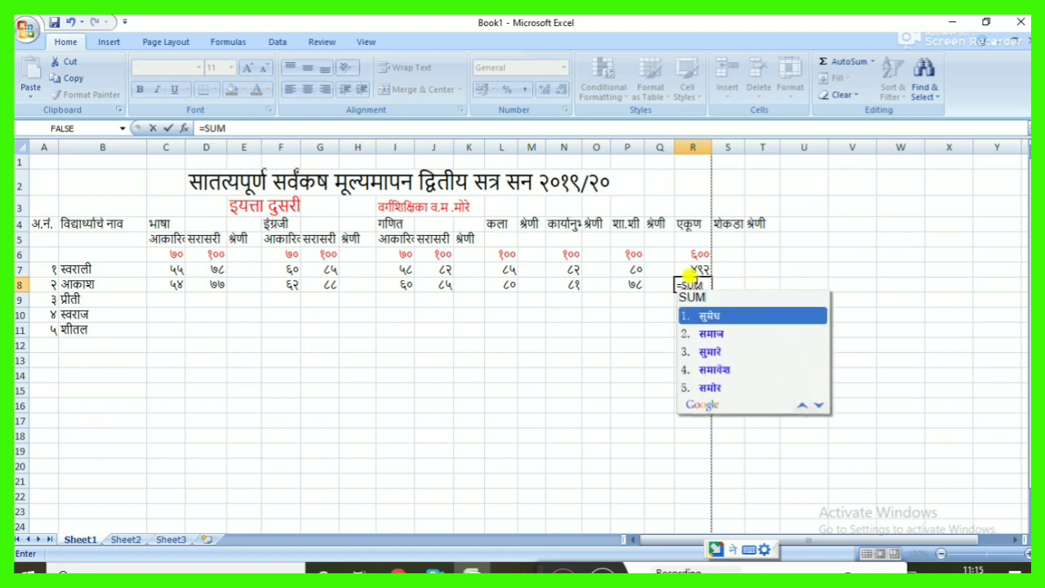
{"action": "key", "text": "Up"}
{"action": "key", "text": "Return"}
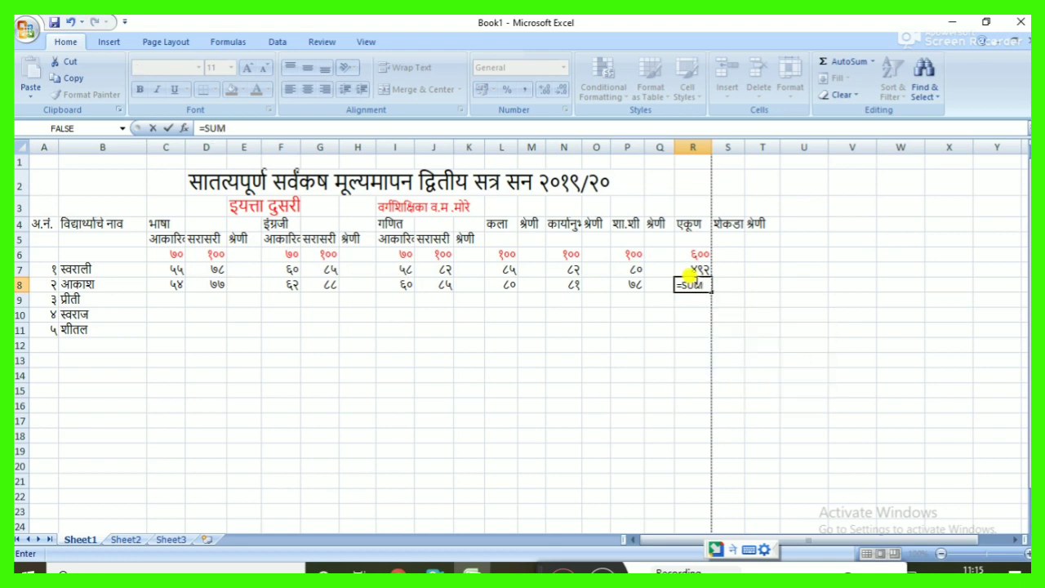
{"action": "type", "text": "("}
{"action": "left_click", "coordinate": [704, 287]}
{"action": "left_click", "coordinate": [701, 280]}
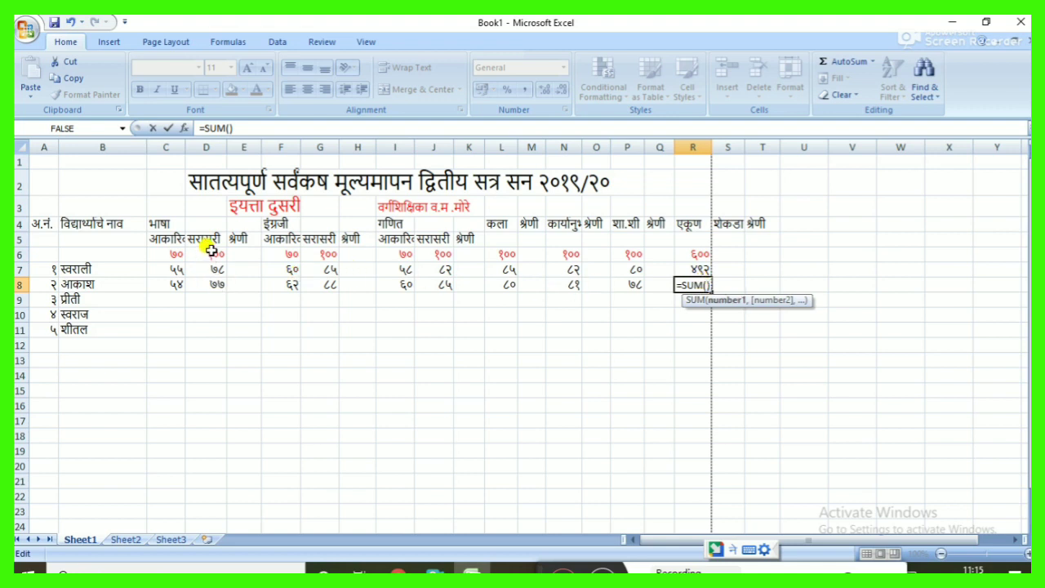
Step: Complete the second student's total formula in R8 as =SUM(D8,G8,J8,L8,N8,P8)
{"action": "left_click", "coordinate": [215, 285]}
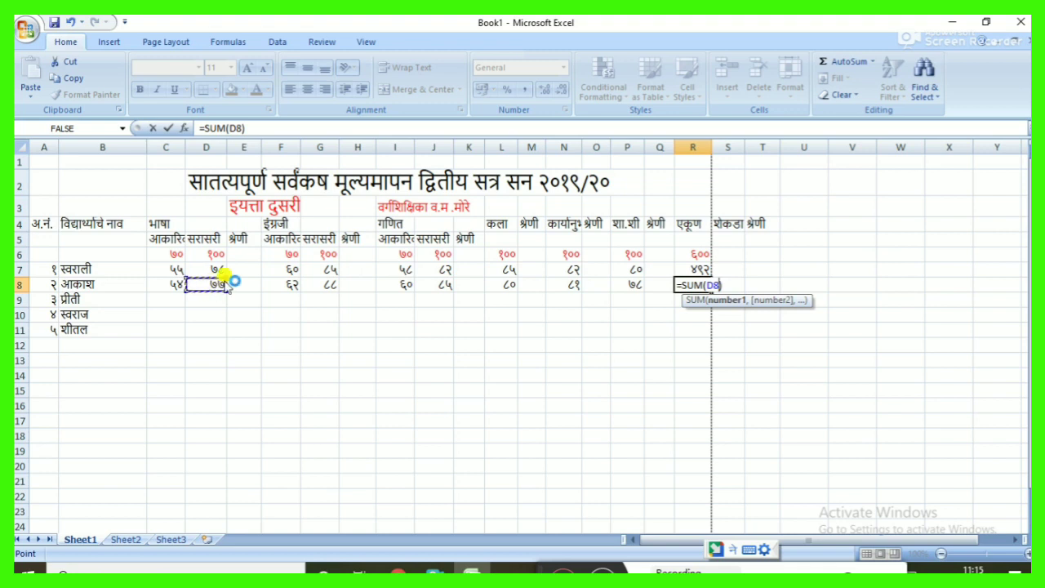
{"action": "left_click", "coordinate": [324, 284], "text": "ctrl"}
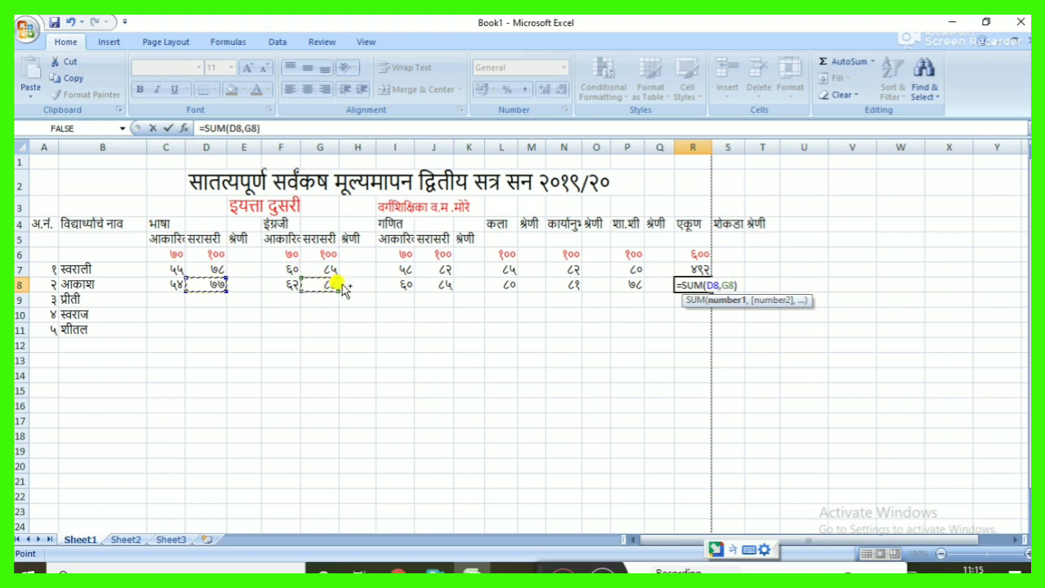
{"action": "left_click", "coordinate": [435, 284], "text": "ctrl"}
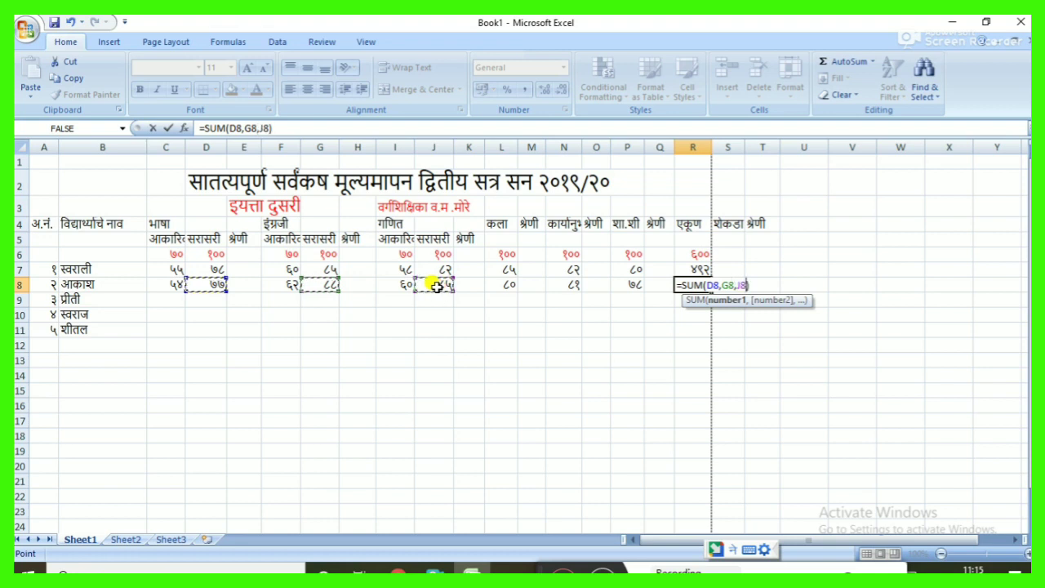
{"action": "left_click", "coordinate": [504, 286], "text": "ctrl"}
{"action": "left_click", "coordinate": [567, 284], "text": "ctrl"}
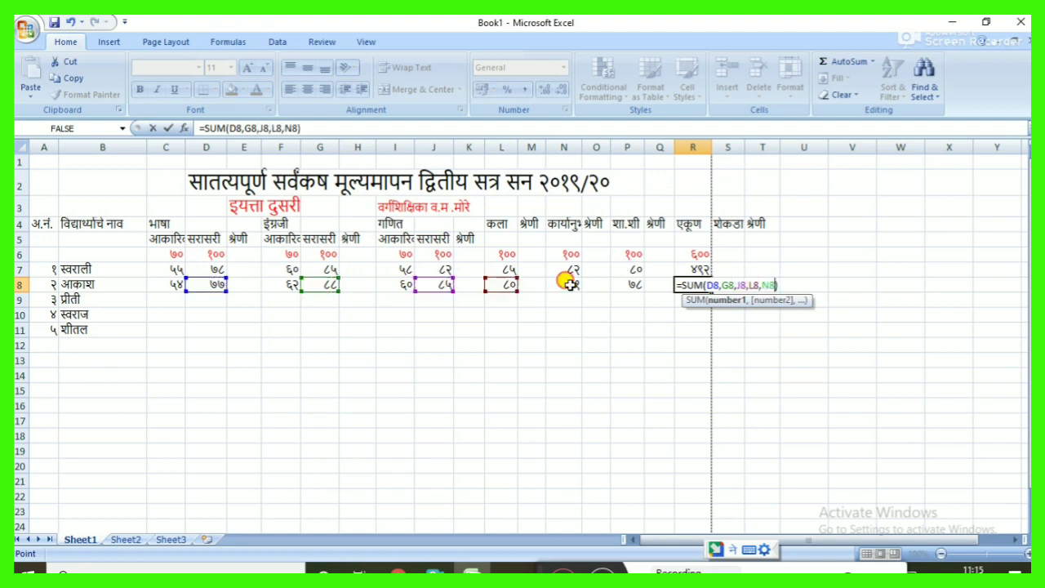
{"action": "left_click", "coordinate": [624, 285], "text": "ctrl"}
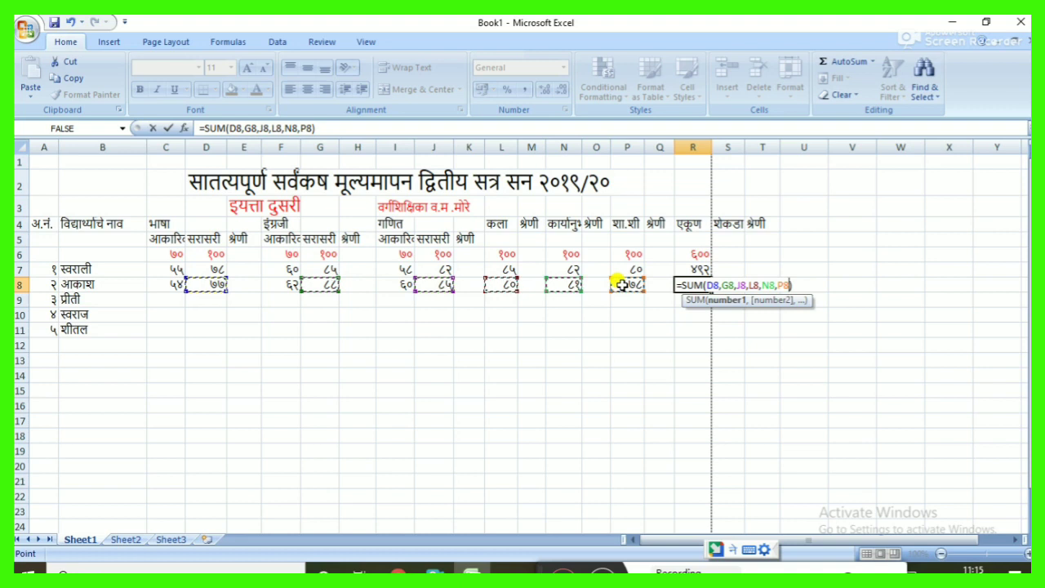
{"action": "key", "text": "Return"}
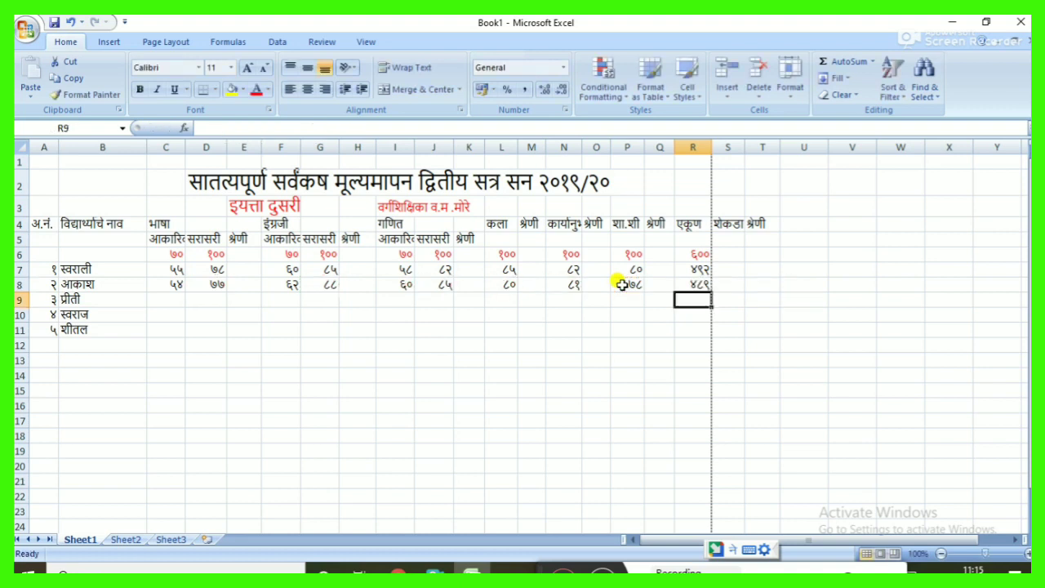
Step: Calculate the first student's शेकडा percentage in S7 with the formula =R7*100/६००
{"action": "left_click", "coordinate": [722, 267]}
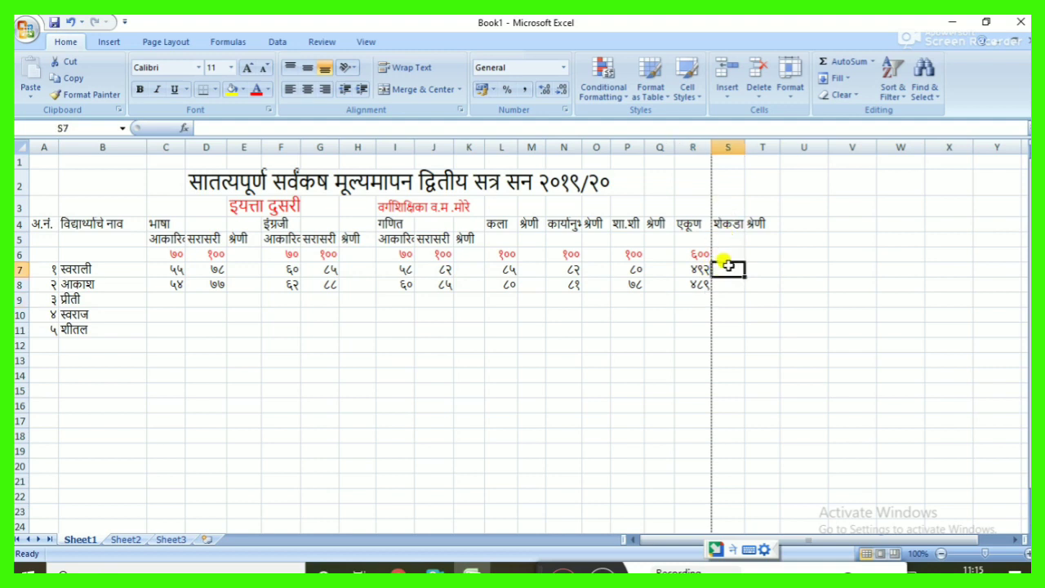
{"action": "type", "text": "="}
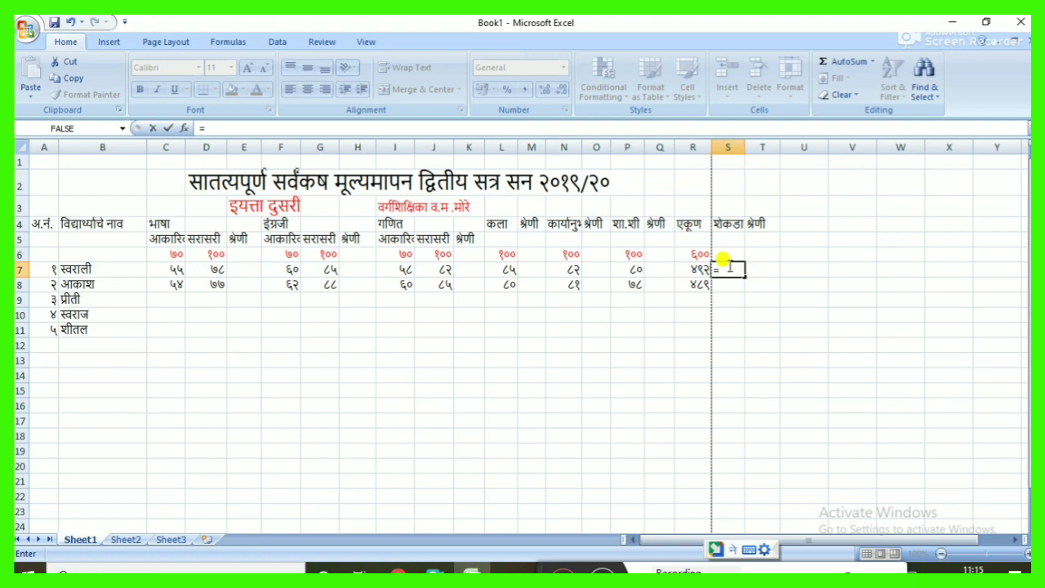
{"action": "left_click", "coordinate": [696, 269]}
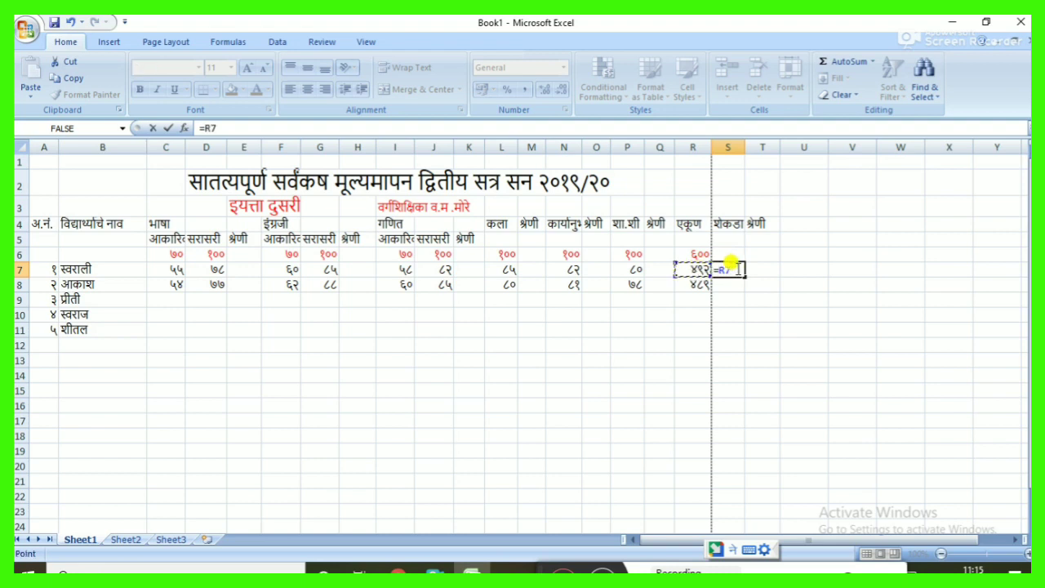
{"action": "type", "text": "*100"}
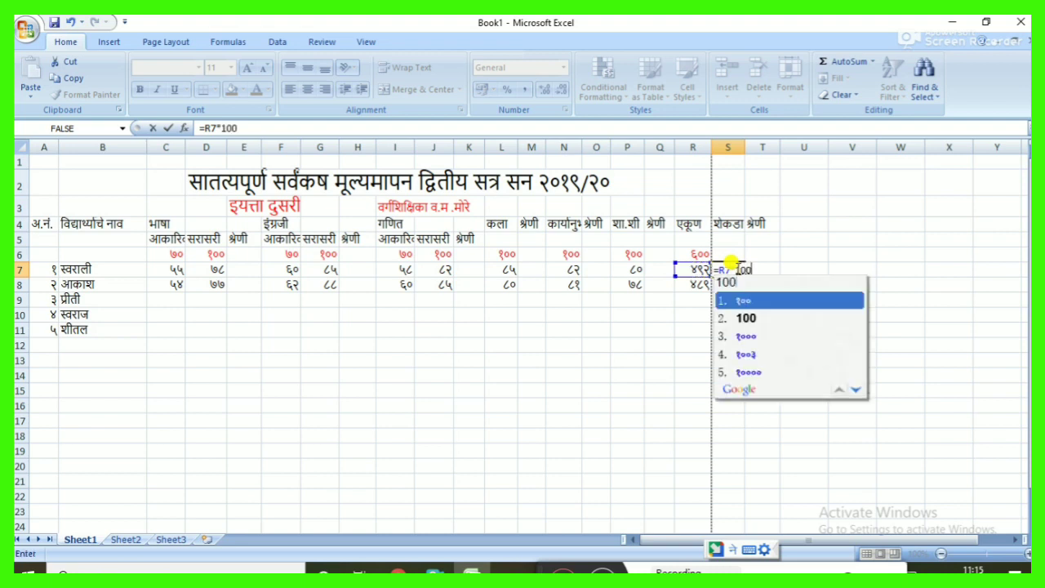
{"action": "key", "text": "Down"}
{"action": "key", "text": "Return"}
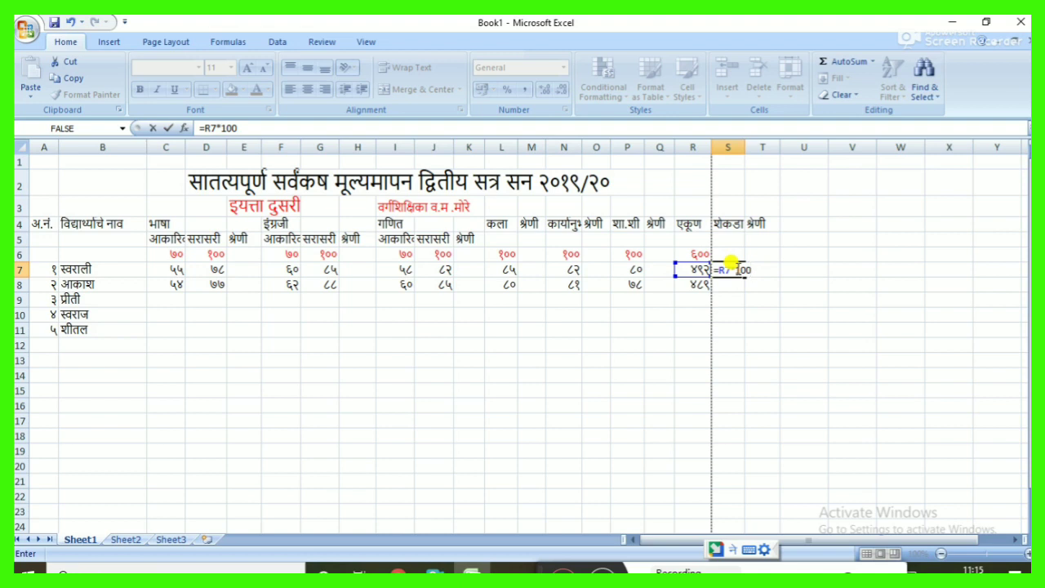
{"action": "type", "text": "/600"}
{"action": "key", "text": "Return"}
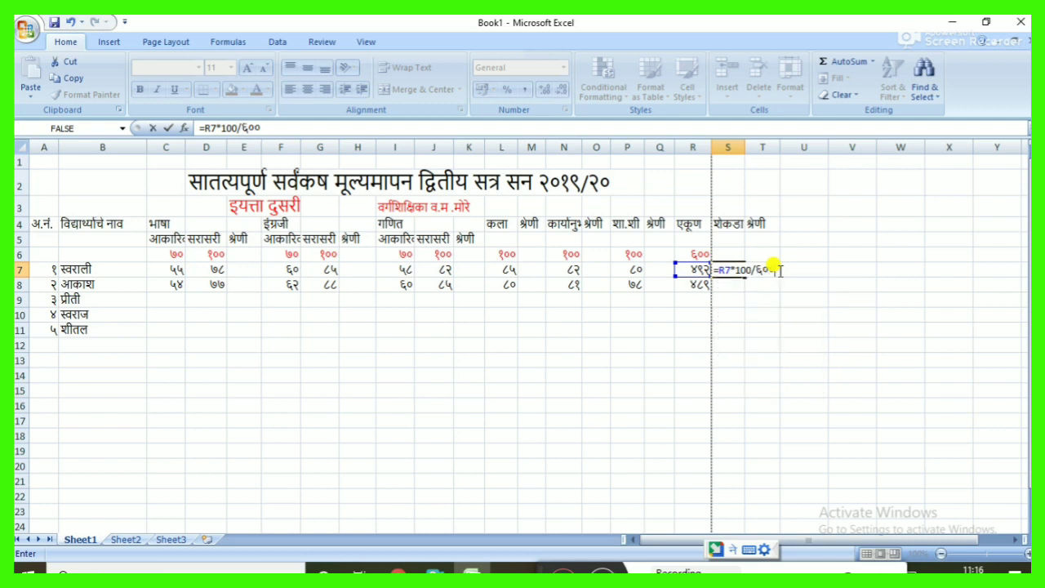
{"action": "key", "text": "Return"}
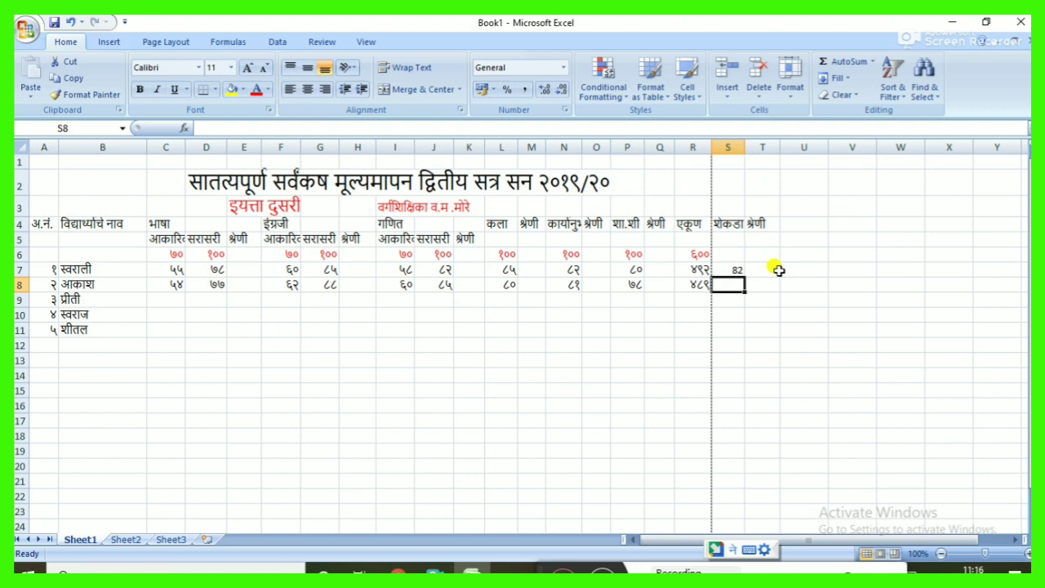
Step: Calculate the second student's शेकडा percentage in S8 with the formula =R8*१००/६००
{"action": "type", "text": "="}
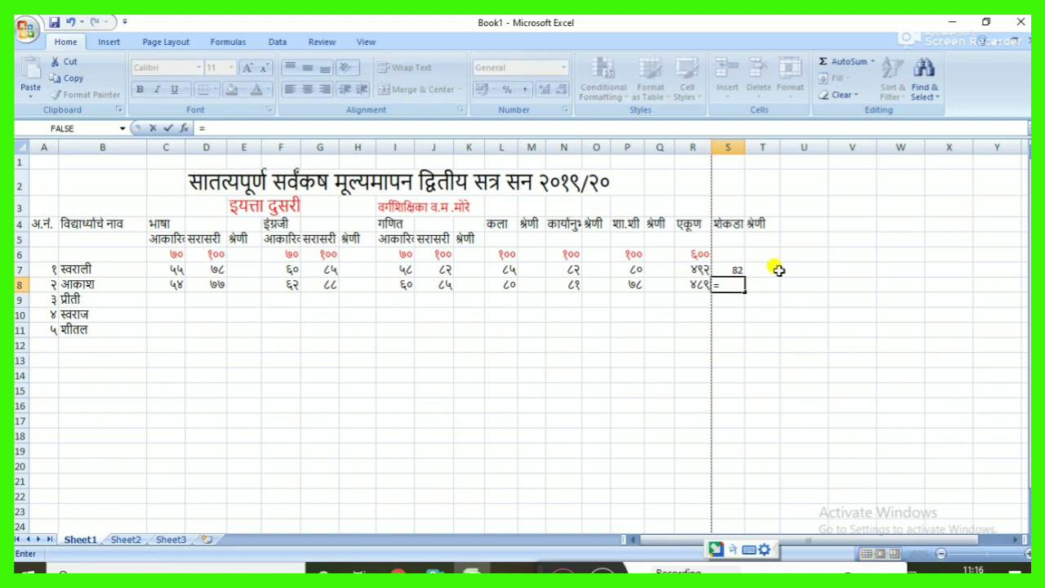
{"action": "left_click", "coordinate": [695, 283]}
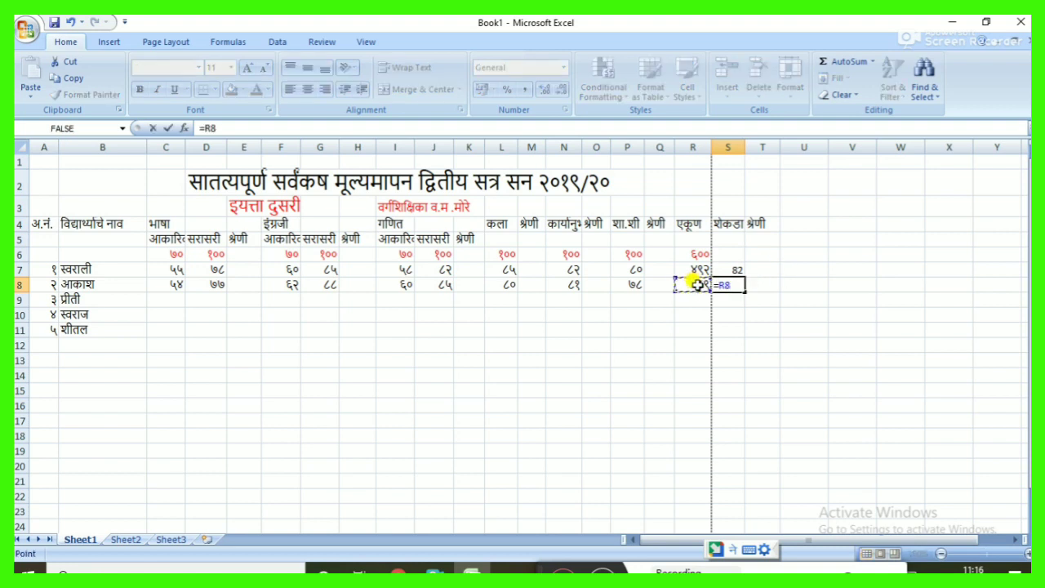
{"action": "type", "text": "*100"}
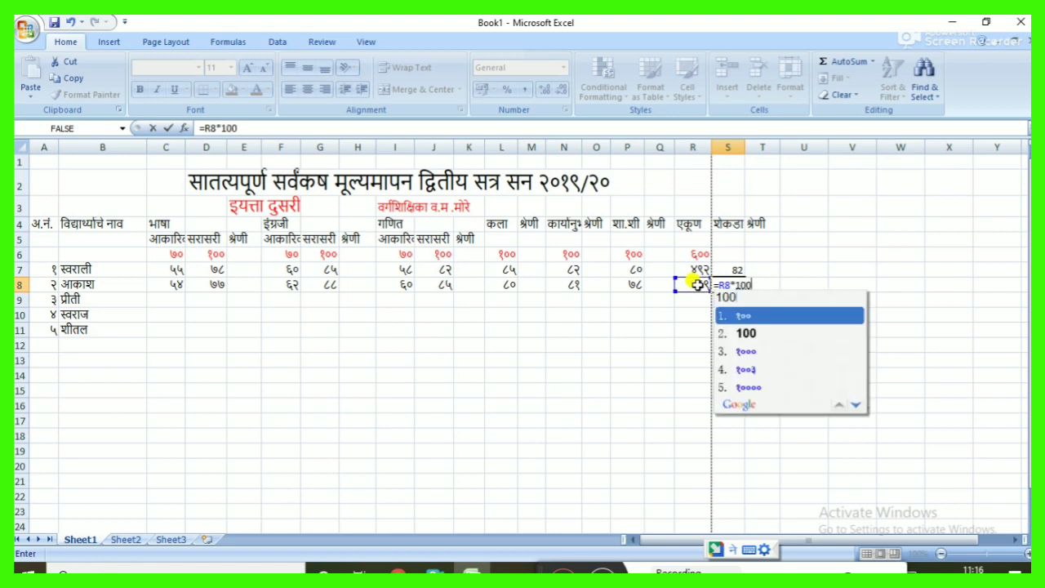
{"action": "type", "text": "/600"}
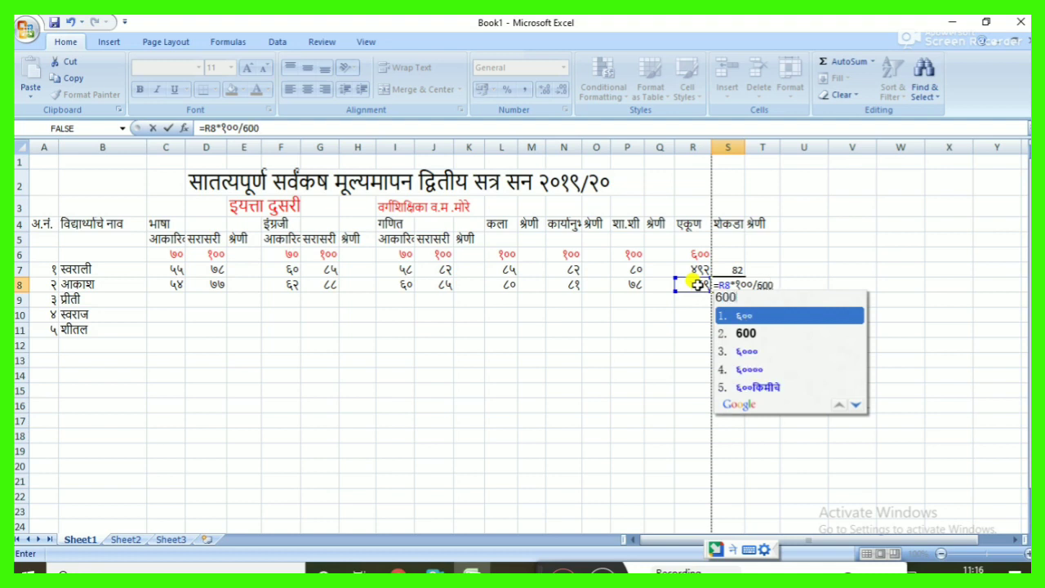
{"action": "key", "text": "space"}
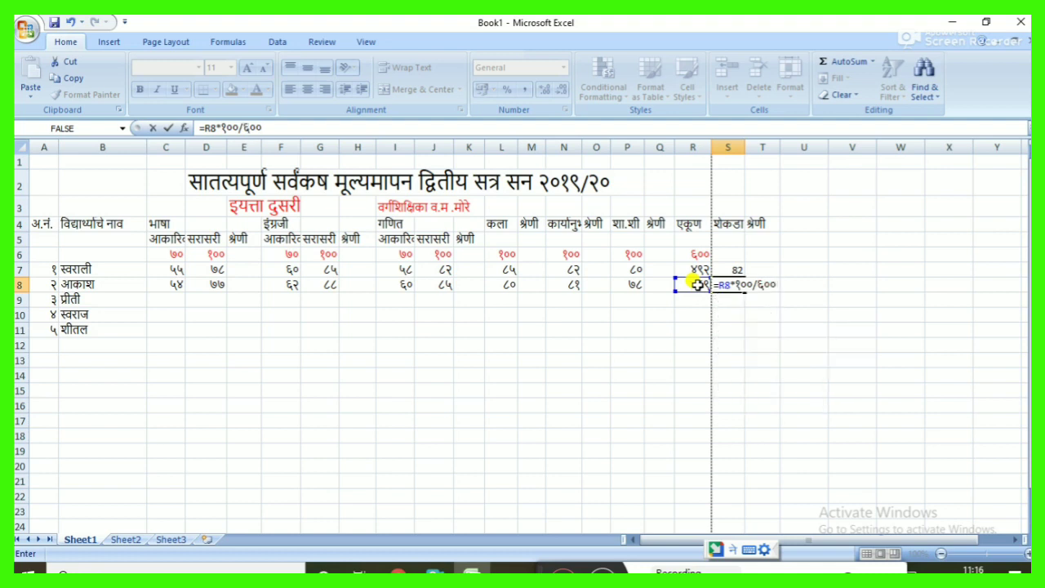
{"action": "key", "text": "Return"}
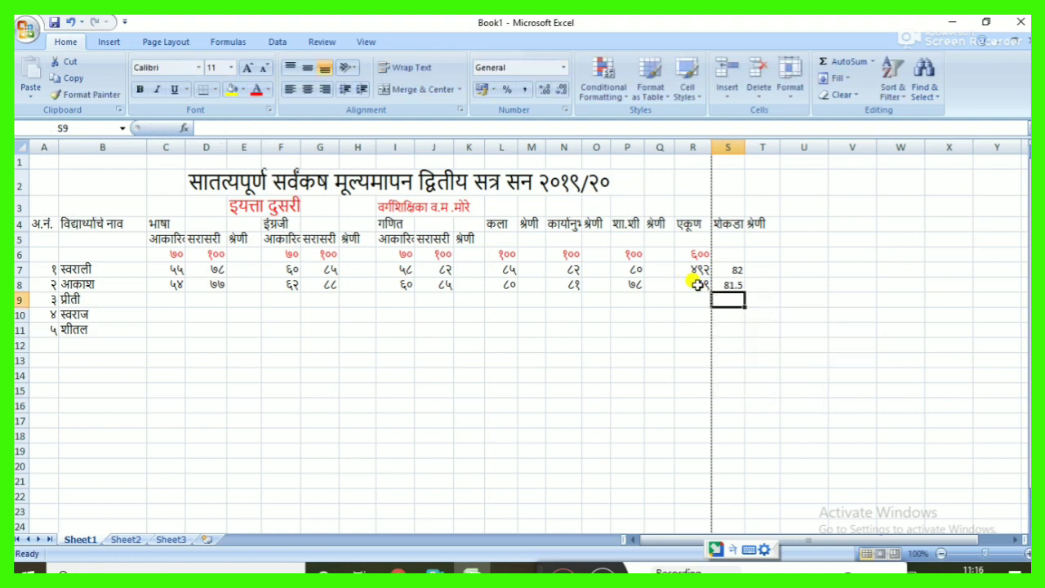
{"action": "double_click", "coordinate": [852, 254]}
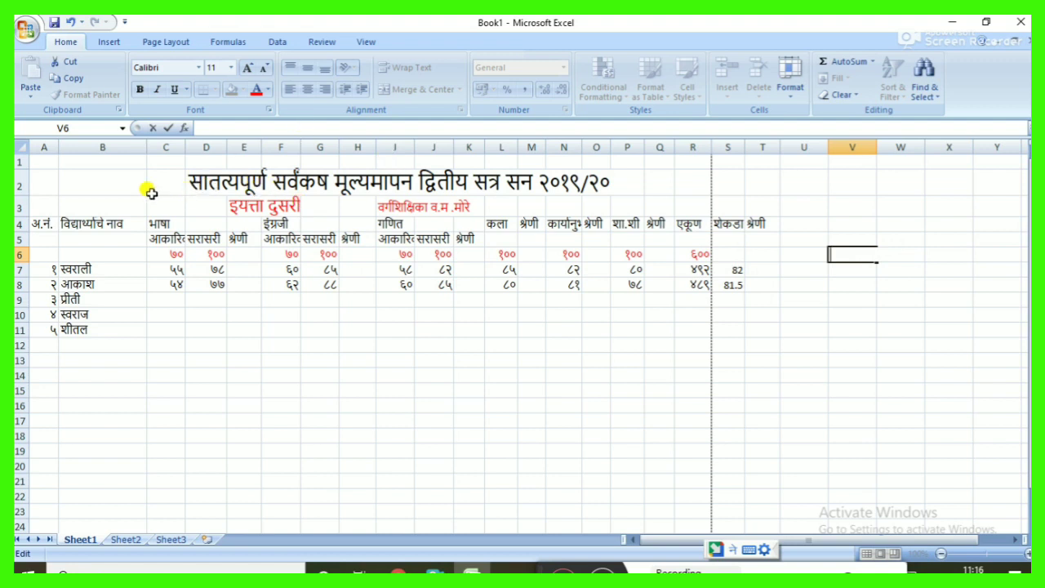
{"action": "left_click_drag", "start_coordinate": [50, 207], "coordinate": [749, 331]}
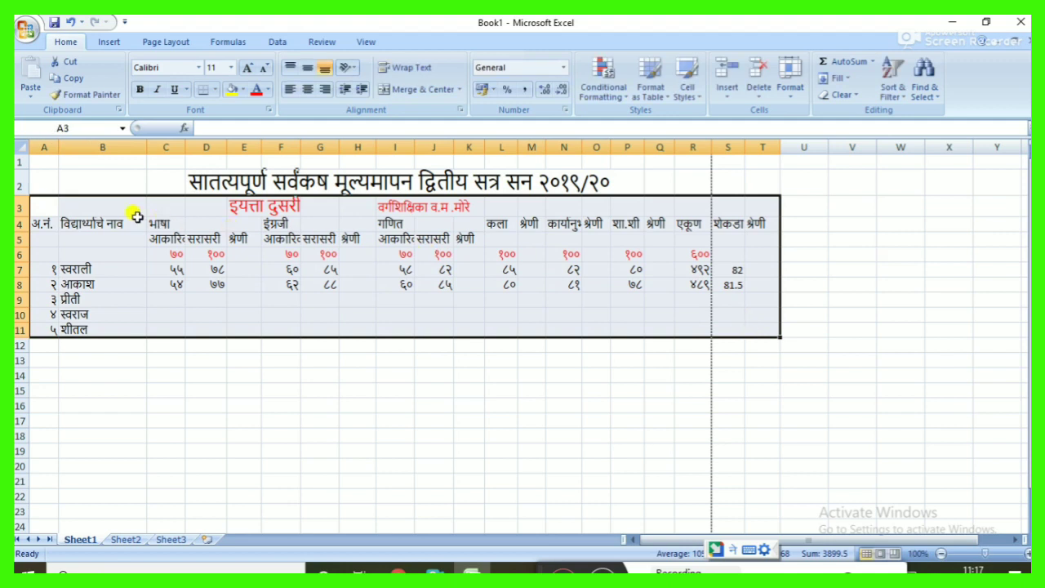
{"action": "left_click", "coordinate": [137, 216]}
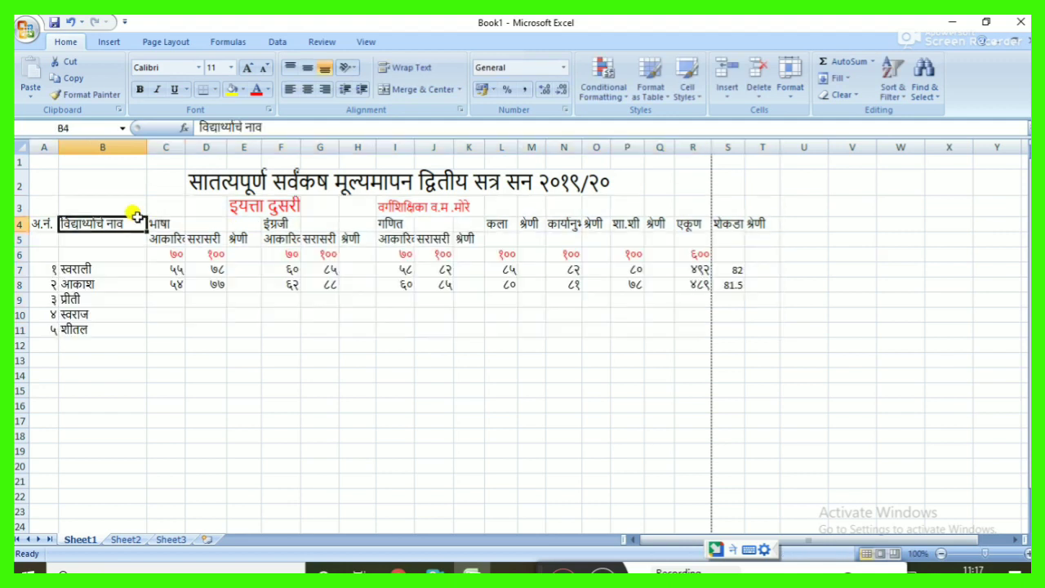
Step: Set medium solid outline and inside borders for the mark table A4:T11 in the cell format settings
{"action": "left_click_drag", "start_coordinate": [36, 224], "coordinate": [771, 334]}
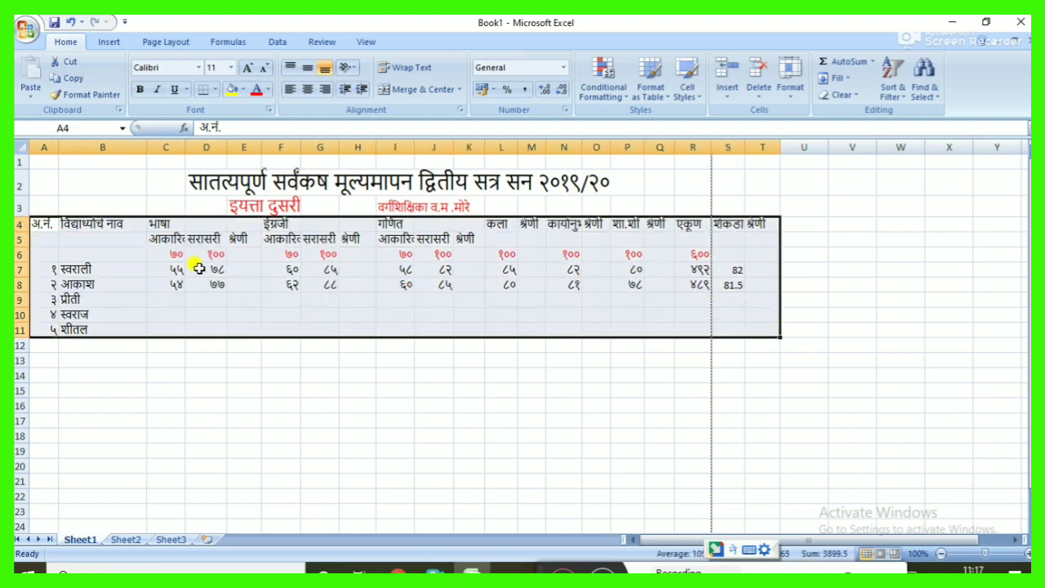
{"action": "right_click", "coordinate": [166, 272]}
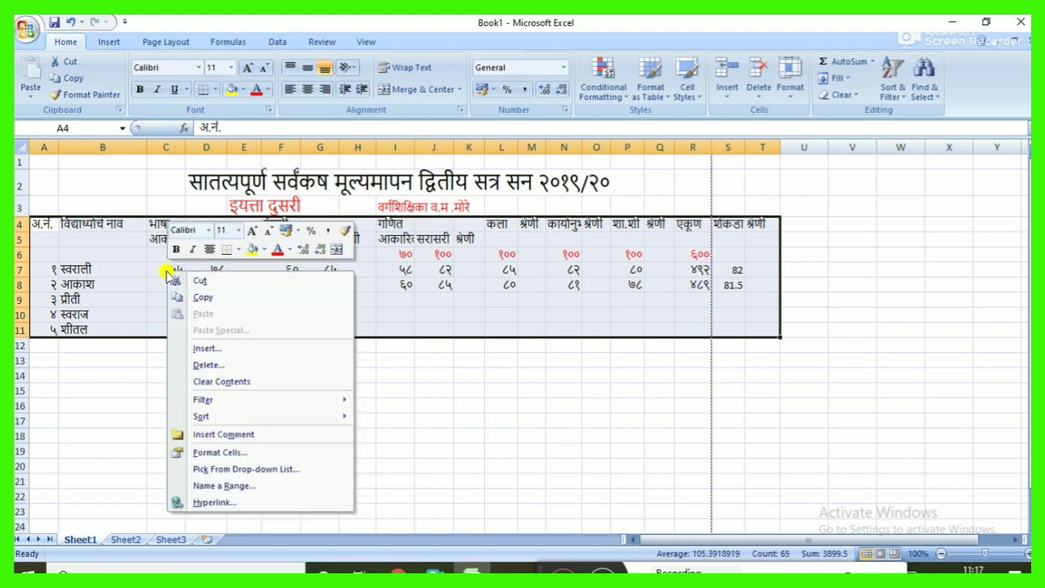
{"action": "left_click", "coordinate": [216, 450]}
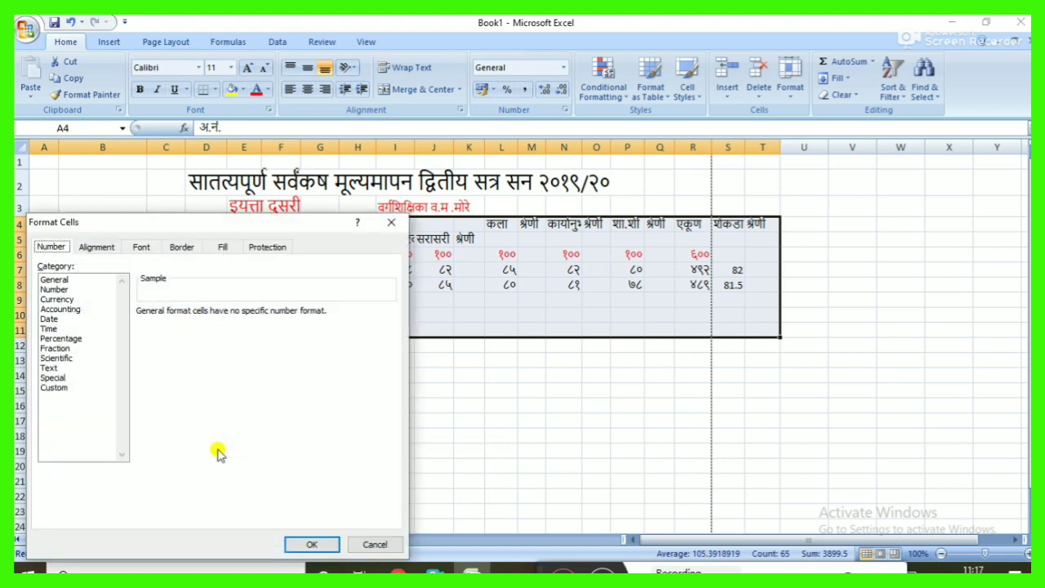
{"action": "left_click", "coordinate": [189, 248]}
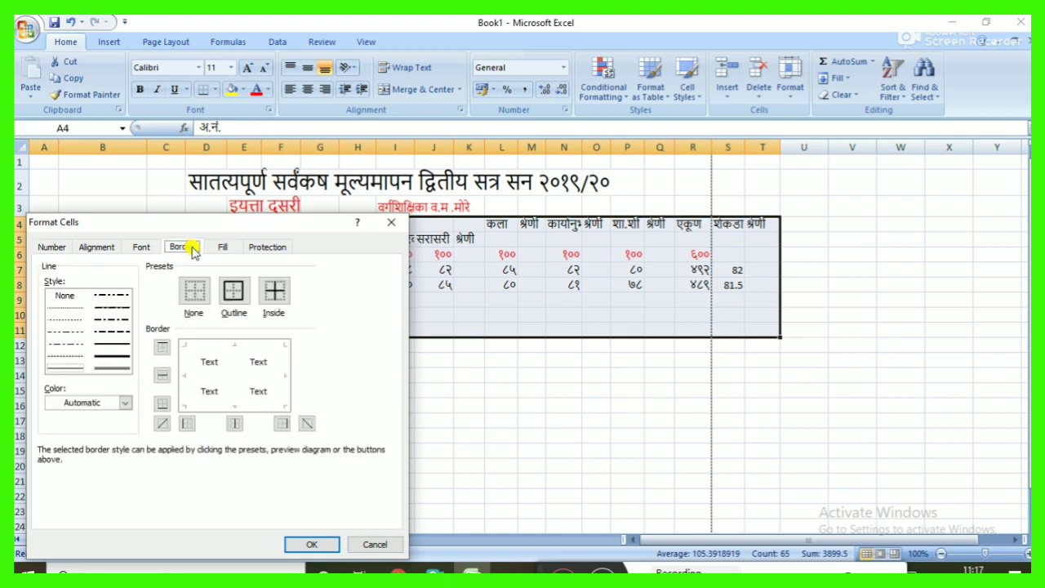
{"action": "left_click", "coordinate": [234, 290]}
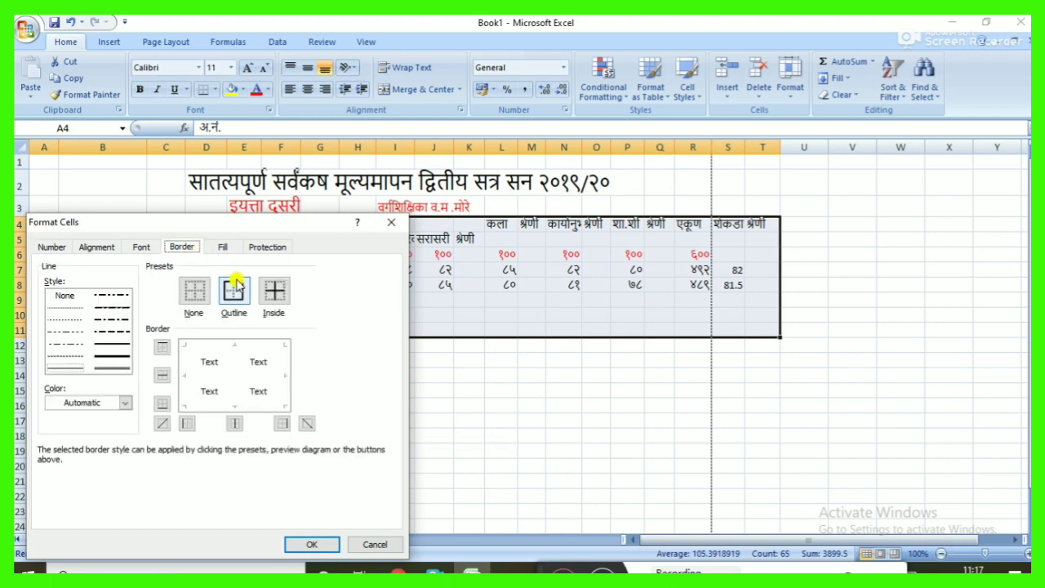
{"action": "left_click", "coordinate": [103, 305]}
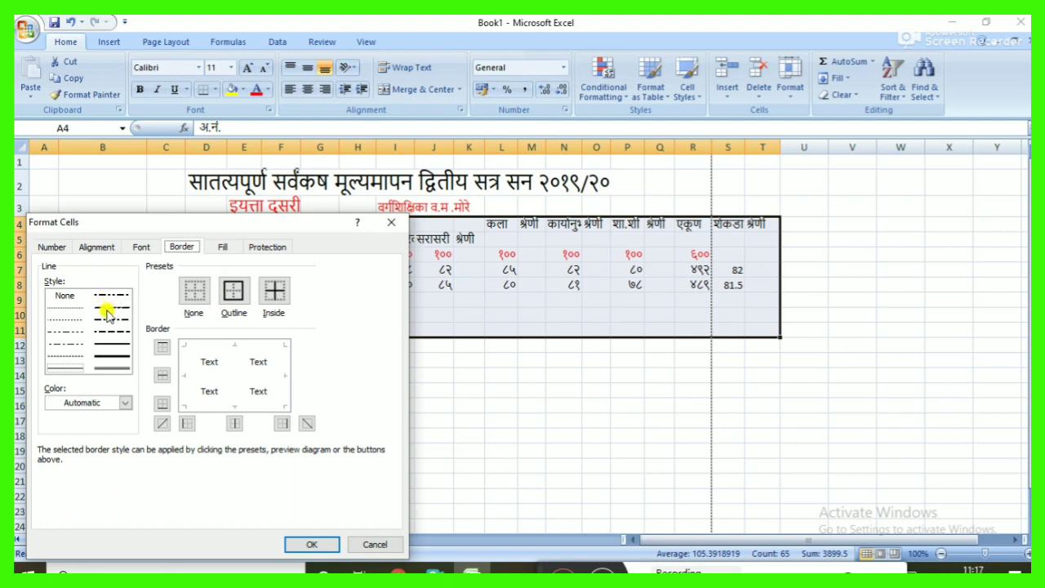
{"action": "left_click", "coordinate": [109, 345]}
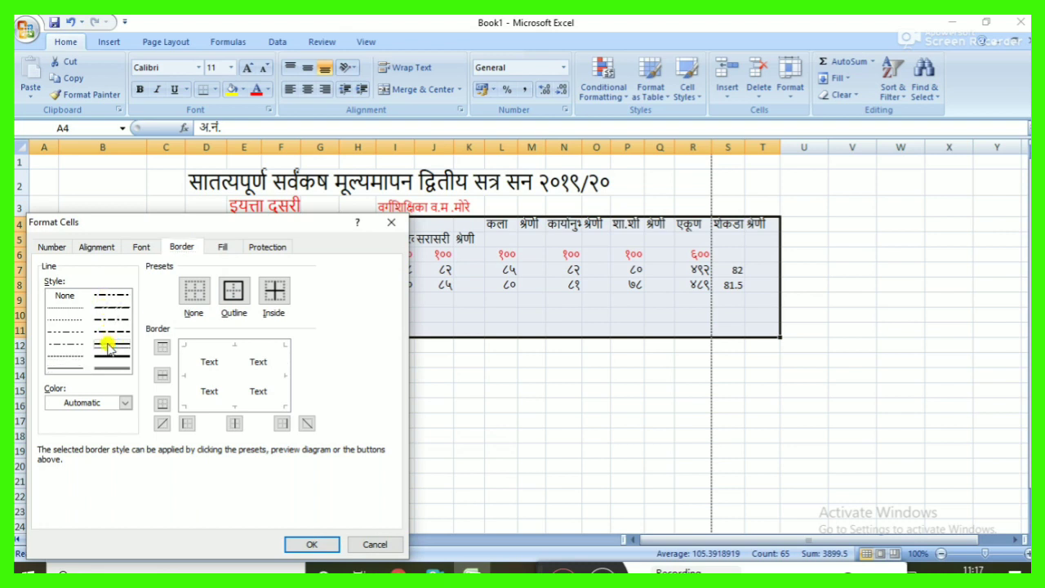
{"action": "left_click", "coordinate": [235, 291]}
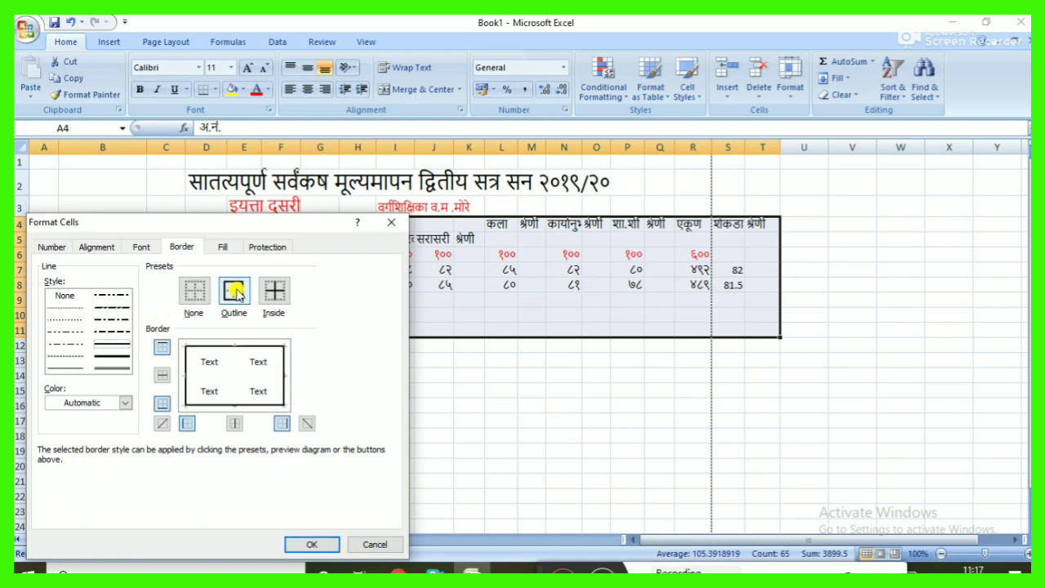
{"action": "left_click", "coordinate": [278, 351]}
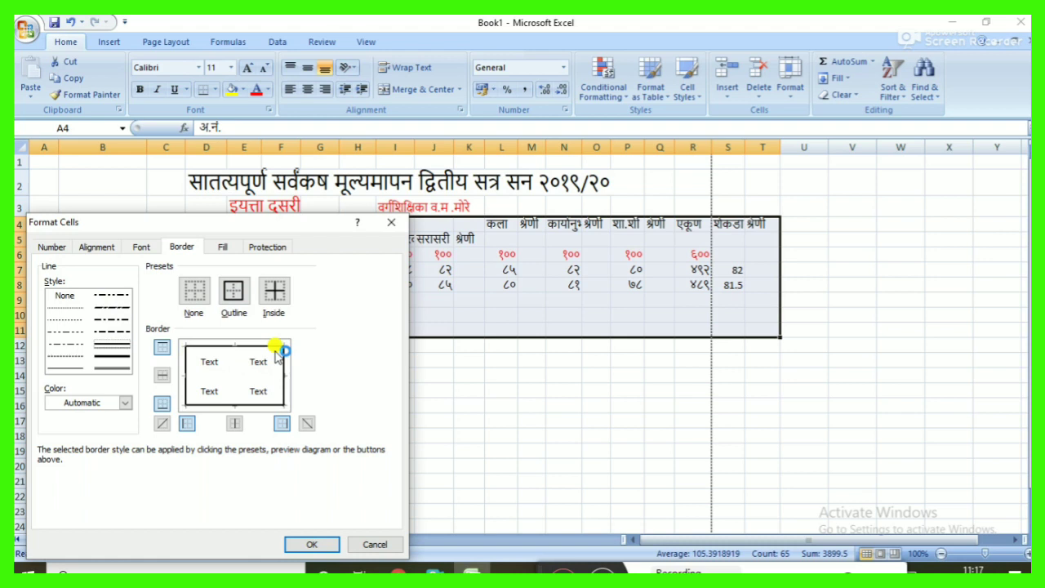
{"action": "left_click", "coordinate": [275, 291]}
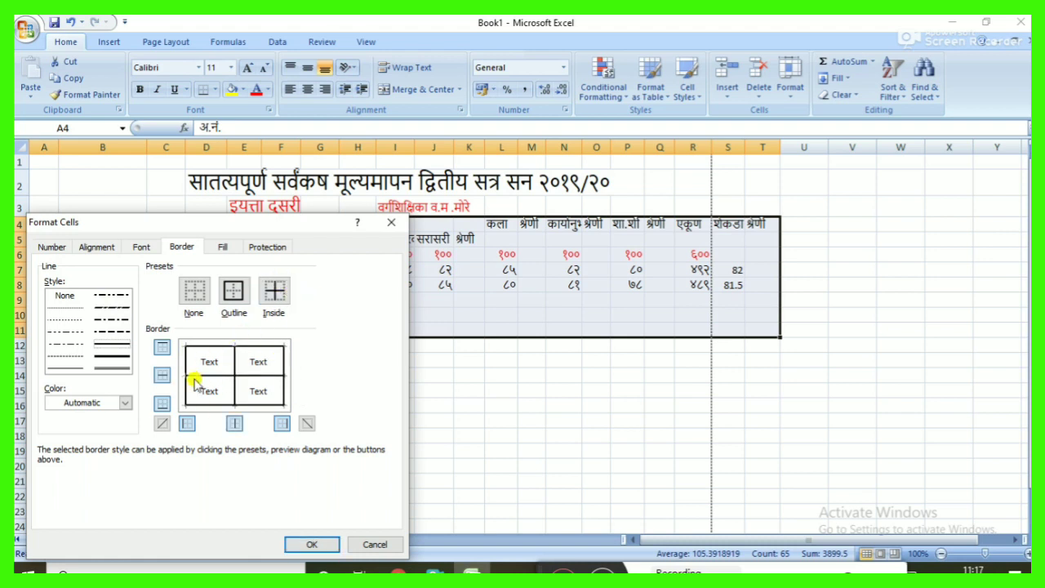
Step: Choose dark blue as the border line colour and apply the border settings to the mark table
{"action": "left_click", "coordinate": [128, 403]}
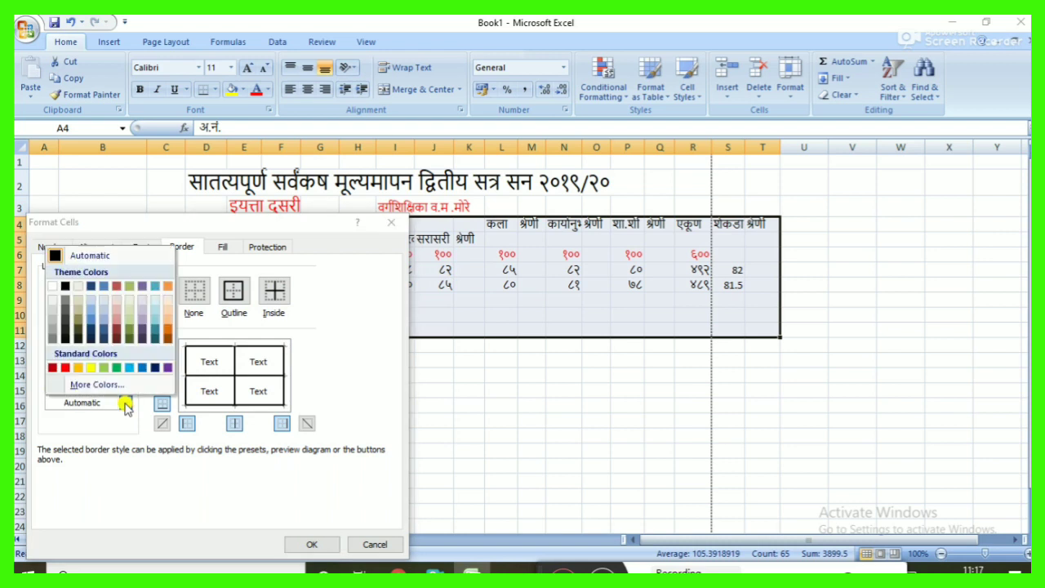
{"action": "left_click", "coordinate": [156, 369]}
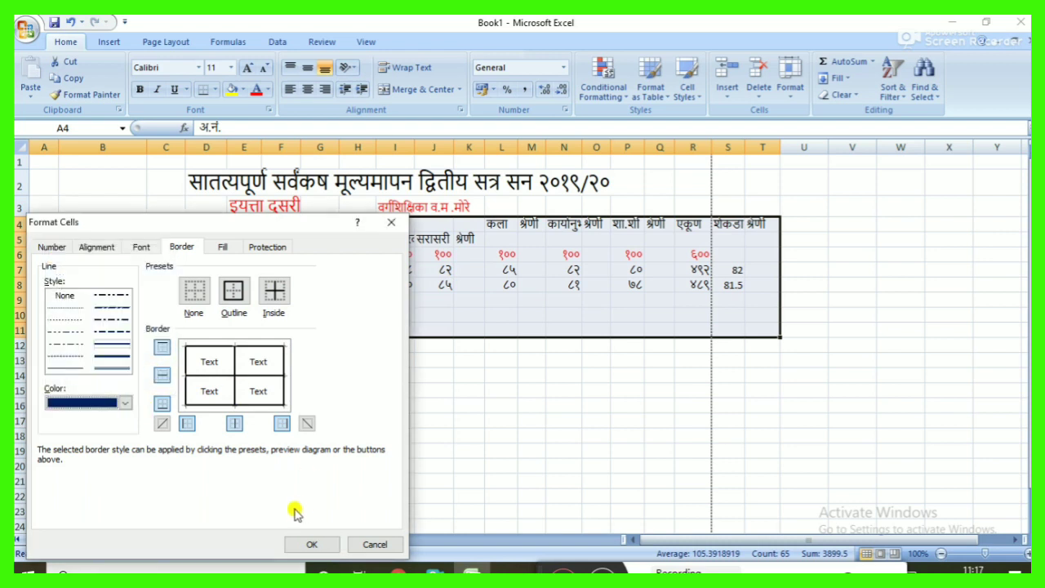
{"action": "left_click", "coordinate": [319, 545]}
{"action": "key", "text": "alt+h"}
{"action": "key", "text": "b"}
{"action": "key", "text": "a"}
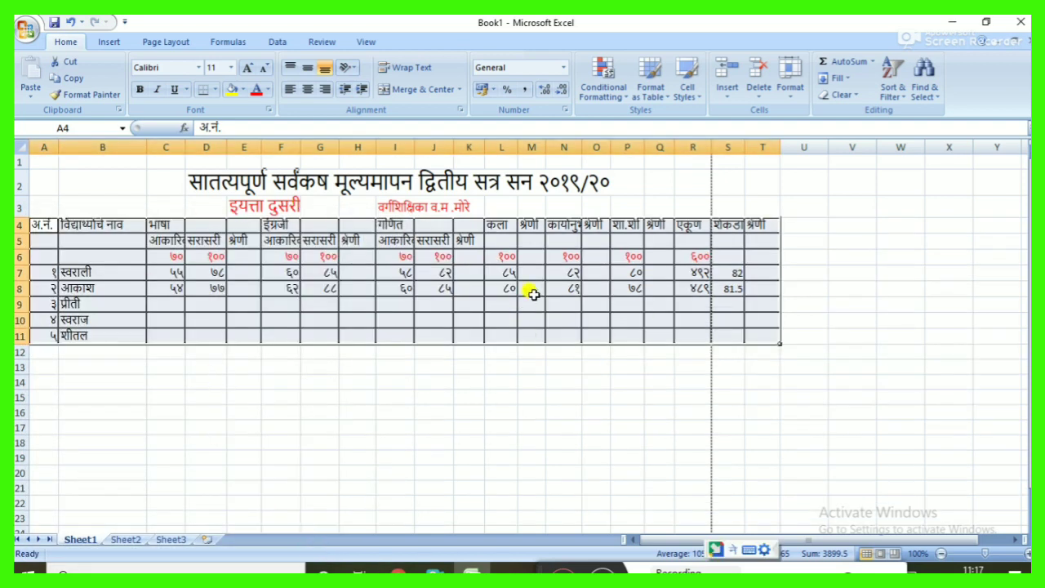
Step: Set the mark table A4:T11 to font size 10 and centre its contents horizontally
{"action": "left_click", "coordinate": [232, 68]}
{"action": "left_click", "coordinate": [213, 108]}
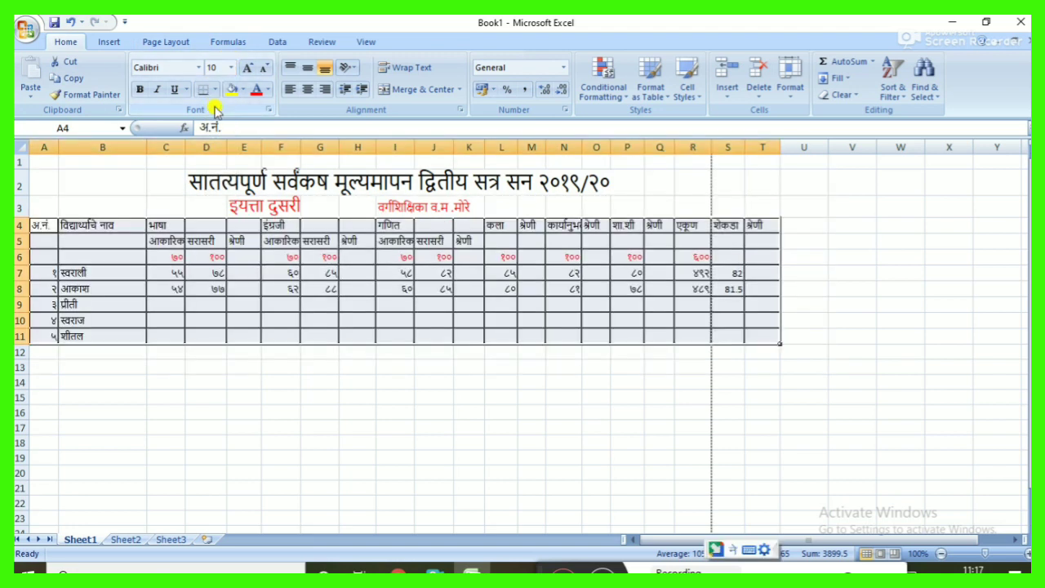
{"action": "left_click", "coordinate": [308, 91]}
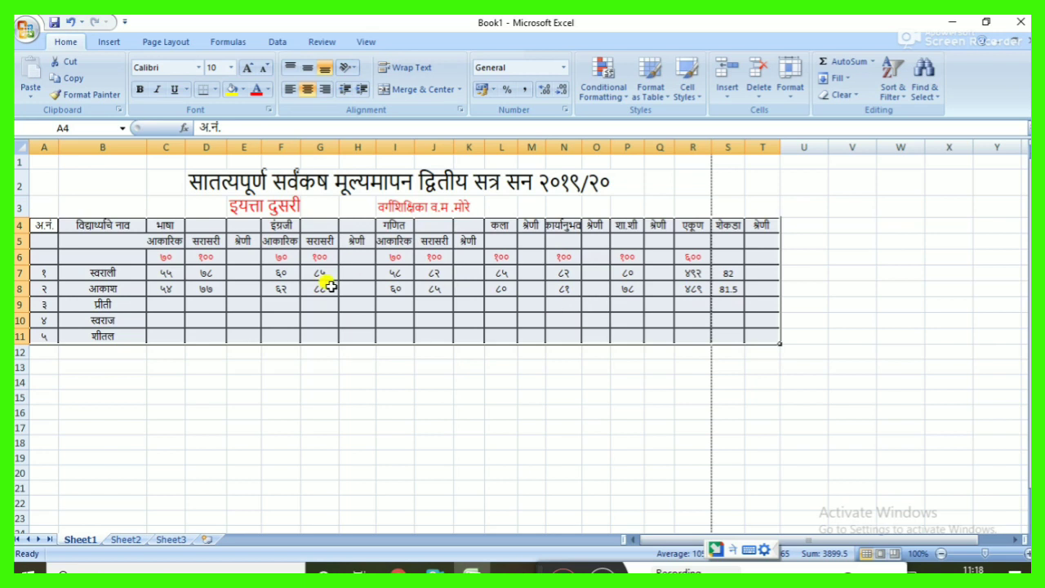
Step: Narrow the student name column B to a width of 15.71 (115 pixels)
{"action": "left_click", "coordinate": [318, 381]}
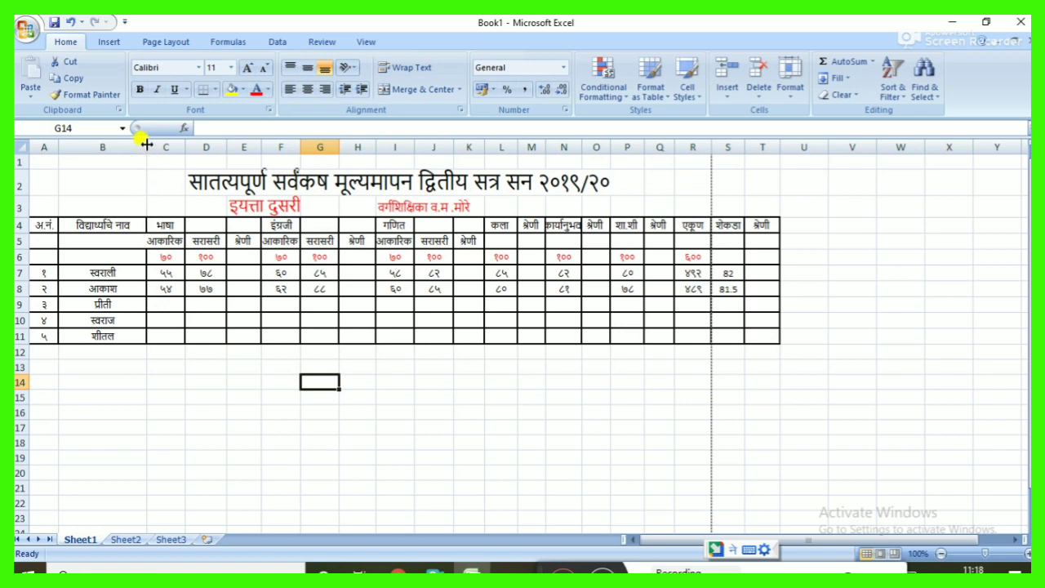
{"action": "left_click_drag", "start_coordinate": [146, 143], "coordinate": [145, 143]}
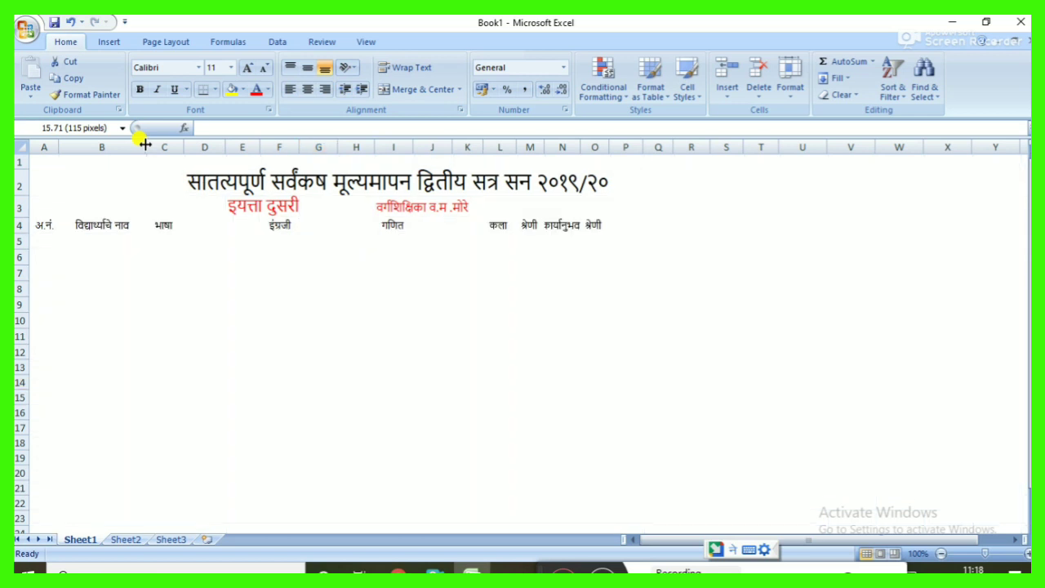
{"action": "left_click", "coordinate": [284, 400]}
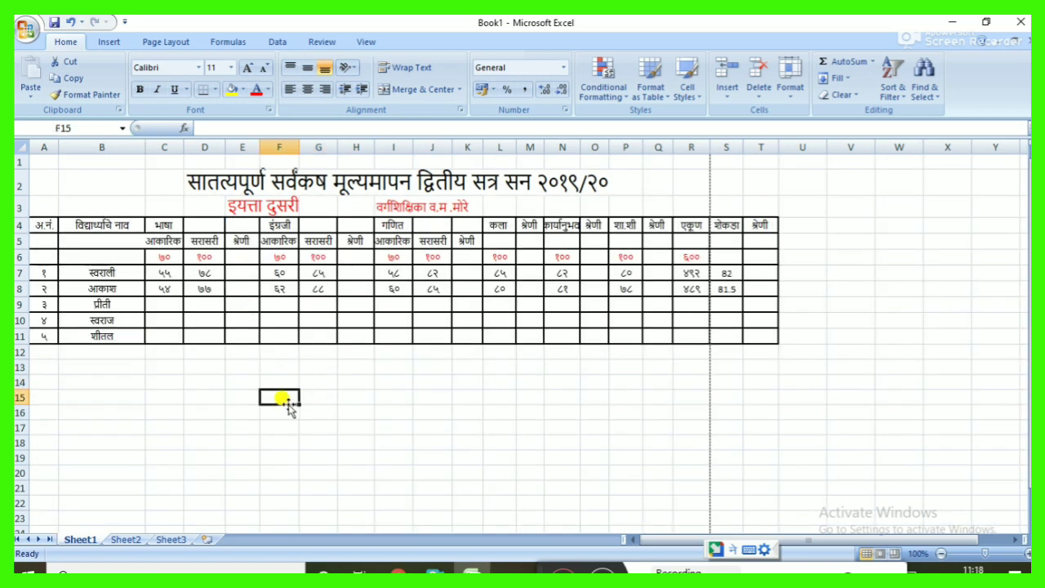
Step: Examine the sheet's first page enlarged in Print Preview, checking which columns fit, and return to the worksheet
{"action": "left_click", "coordinate": [27, 32]}
{"action": "mouse_move", "coordinate": [49, 196]}
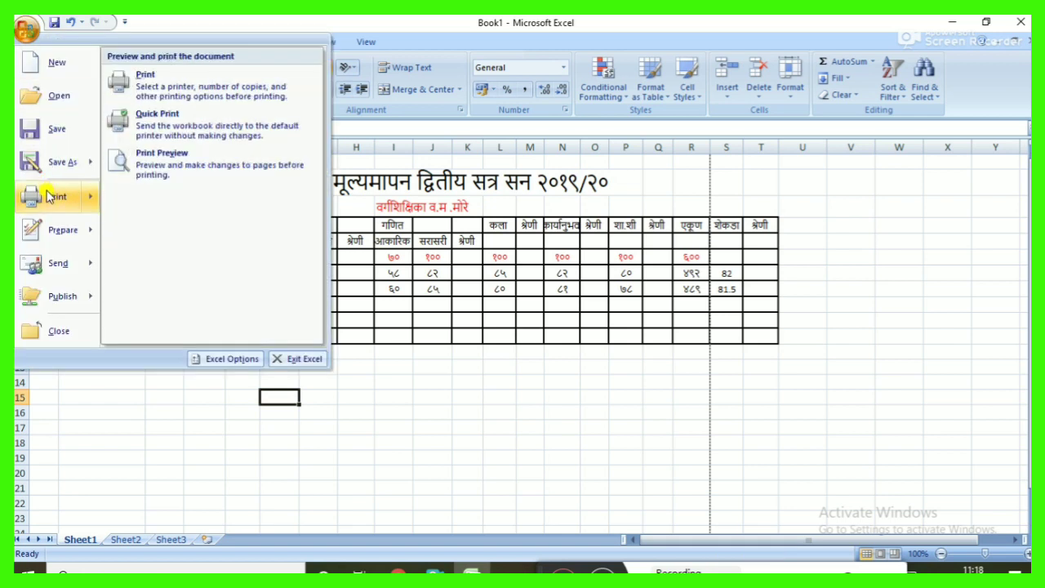
{"action": "left_click", "coordinate": [166, 161]}
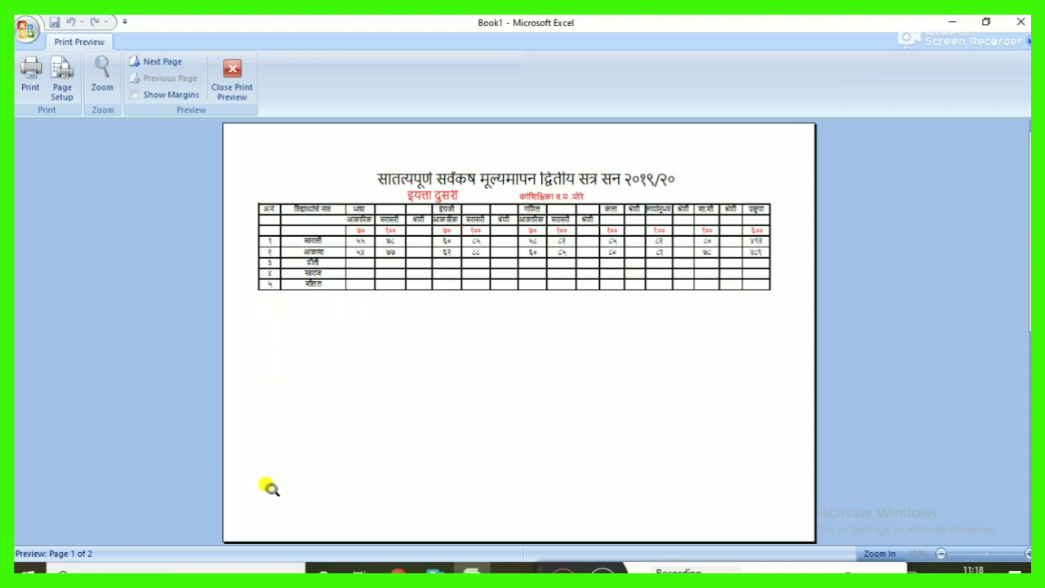
{"action": "left_click", "coordinate": [363, 242]}
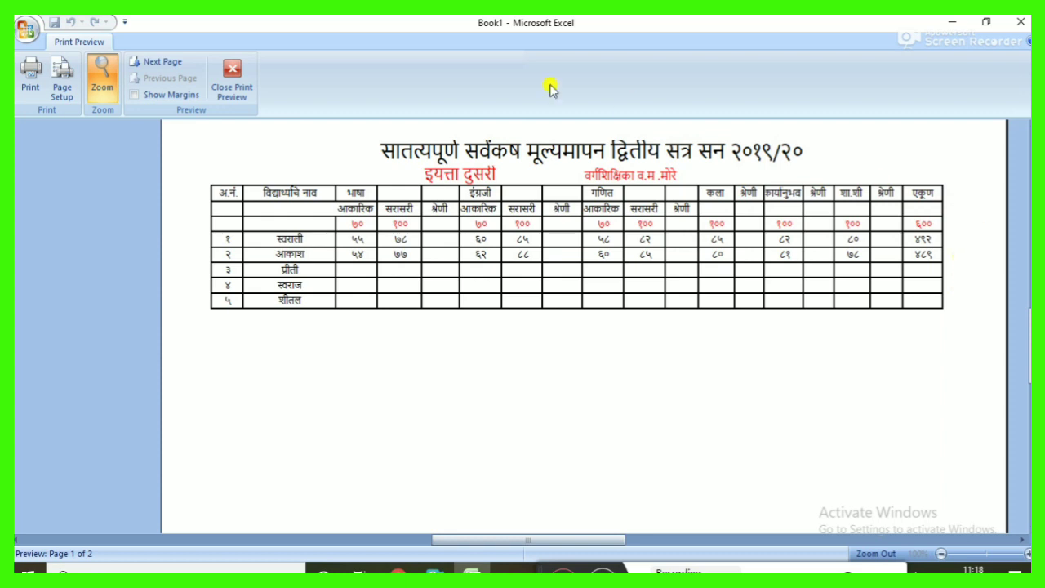
{"action": "left_click", "coordinate": [231, 75]}
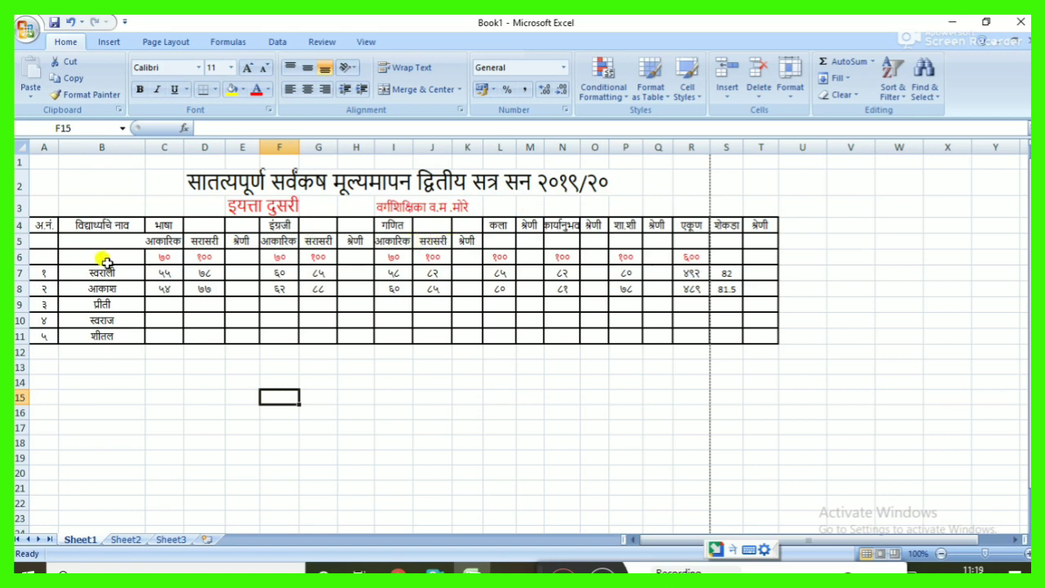
Step: Narrow columns A, B, D, E, G and H so that the table through column T fits within one page width
{"action": "left_click_drag", "start_coordinate": [57, 149], "coordinate": [54, 150]}
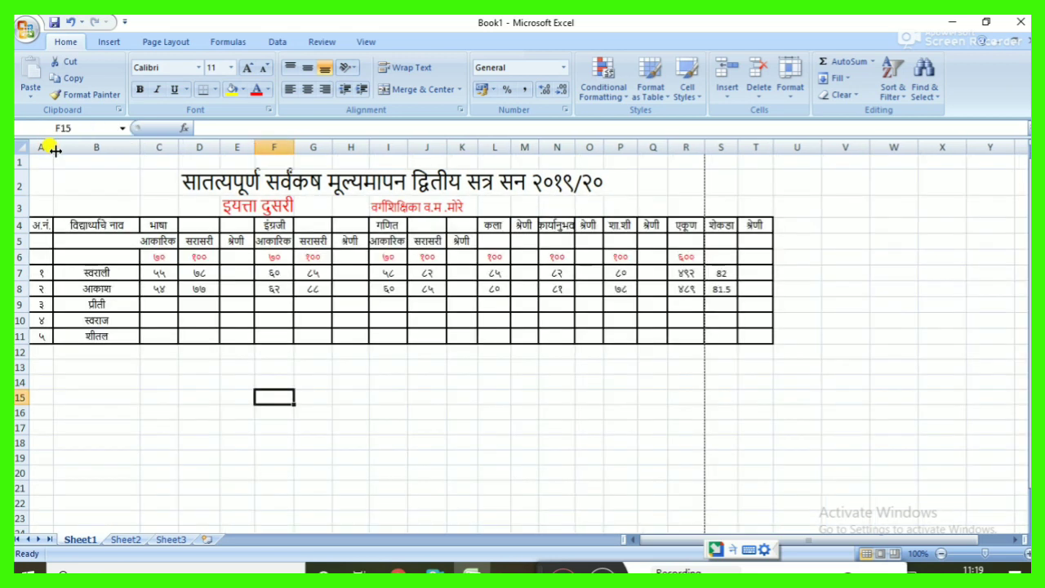
{"action": "left_click_drag", "start_coordinate": [254, 143], "coordinate": [246, 143]}
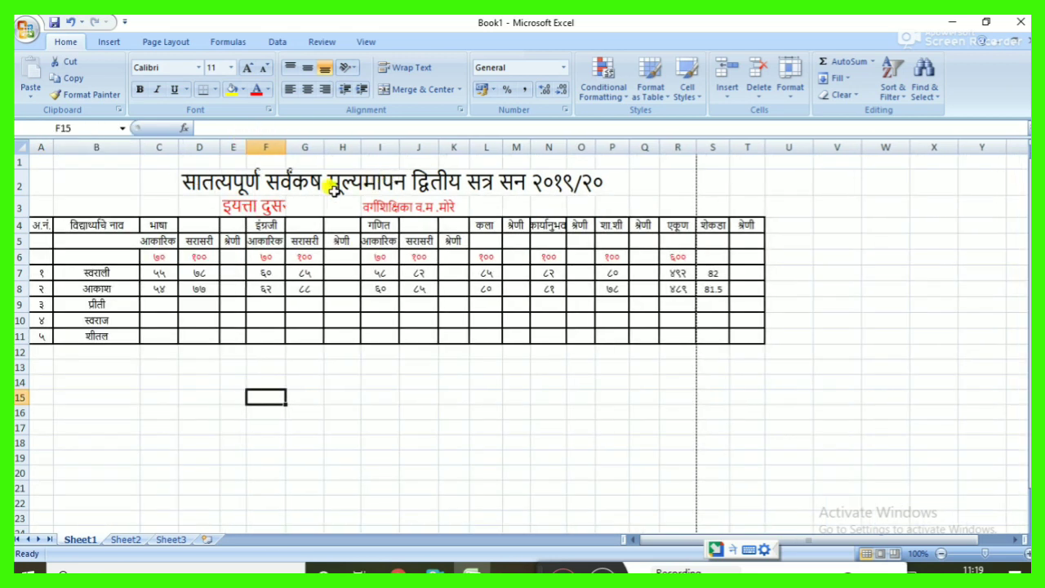
{"action": "left_click_drag", "start_coordinate": [360, 145], "coordinate": [354, 144]}
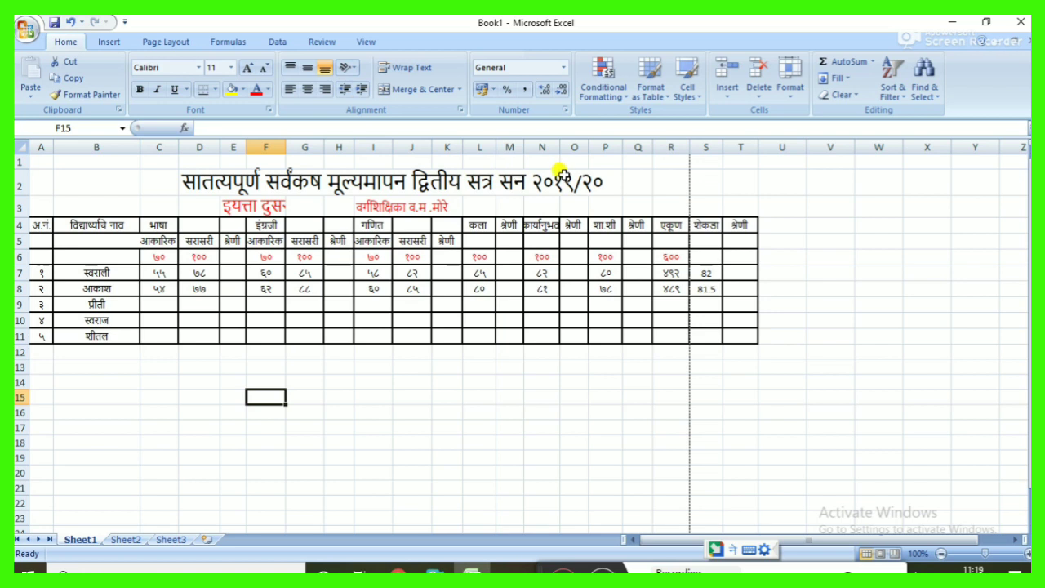
{"action": "key", "text": "ctrl+z"}
{"action": "left_click_drag", "start_coordinate": [244, 147], "coordinate": [242, 148]}
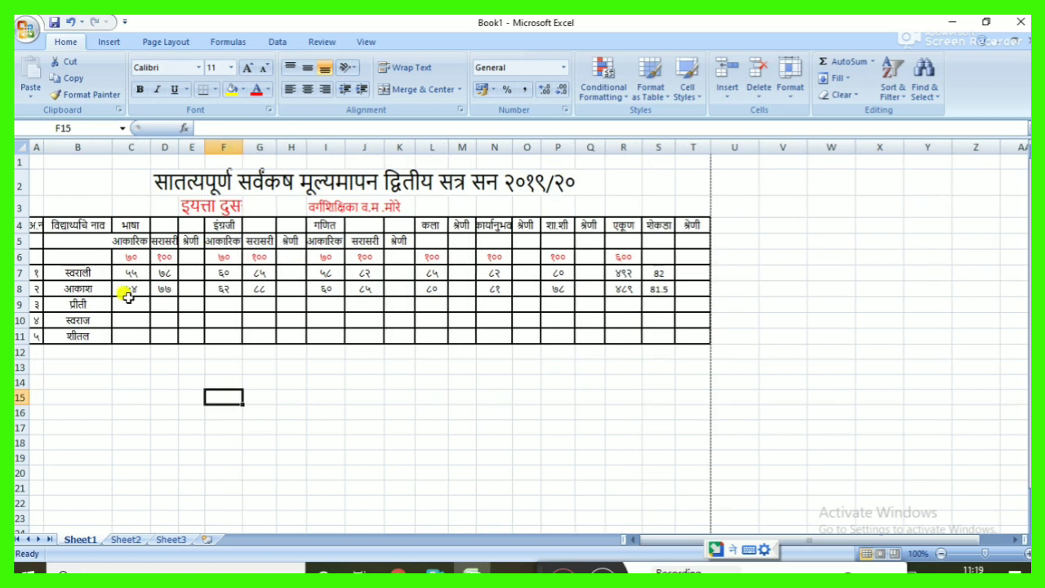
Step: Set the subheadings in C5:K5 to font size 9
{"action": "left_click_drag", "start_coordinate": [121, 244], "coordinate": [397, 242]}
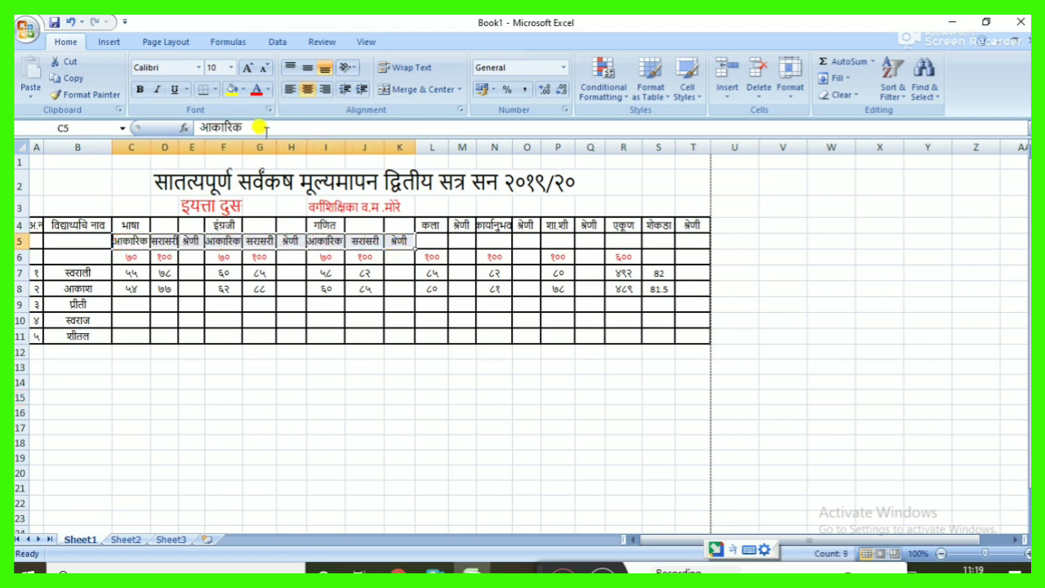
{"action": "left_click", "coordinate": [229, 70]}
{"action": "left_click", "coordinate": [215, 96]}
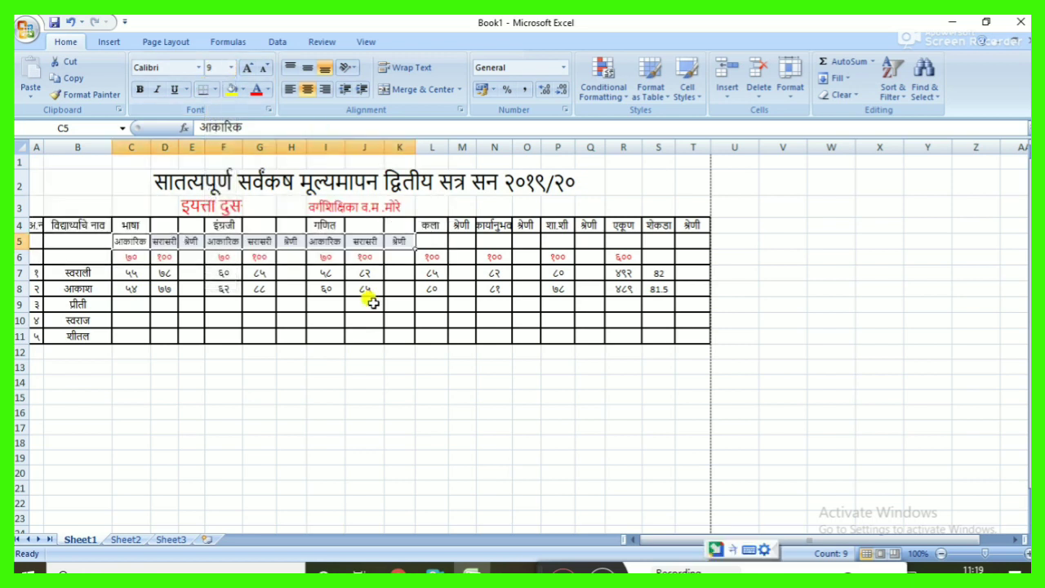
{"action": "left_click", "coordinate": [320, 351]}
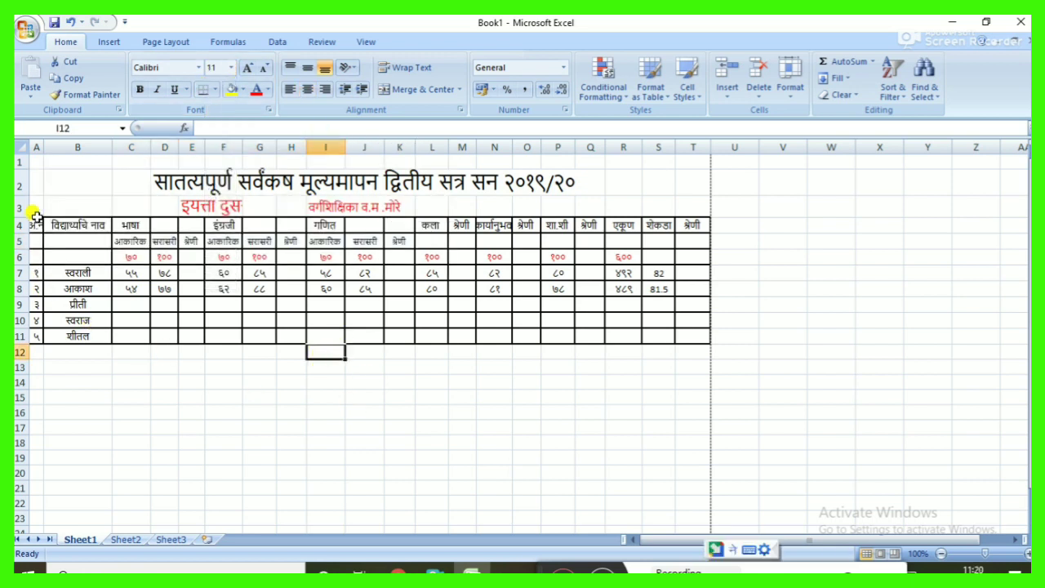
Step: Colour the text of the main heading row A4:T4 purple
{"action": "left_click_drag", "start_coordinate": [36, 221], "coordinate": [688, 229]}
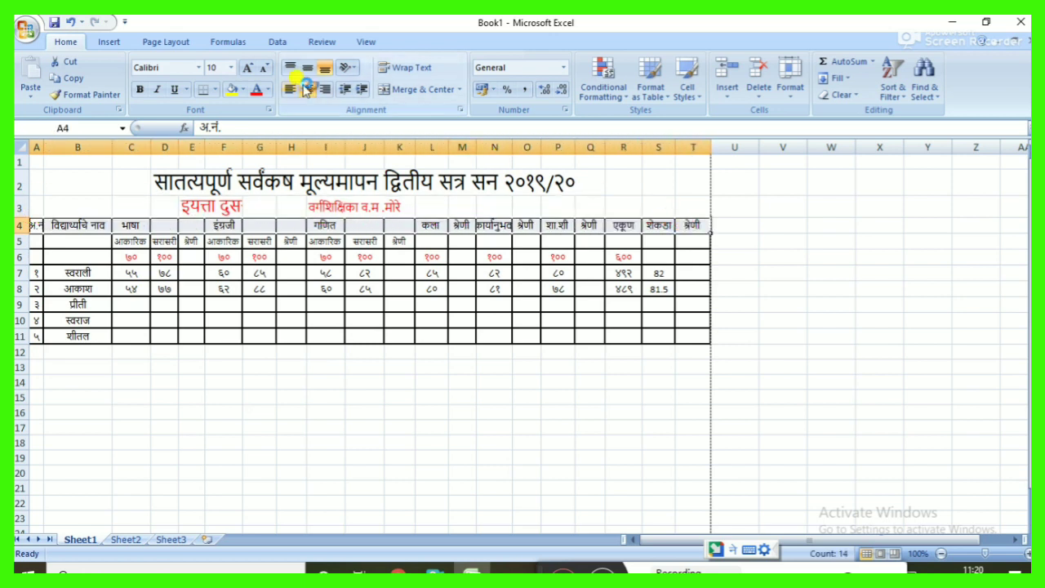
{"action": "left_click", "coordinate": [268, 89]}
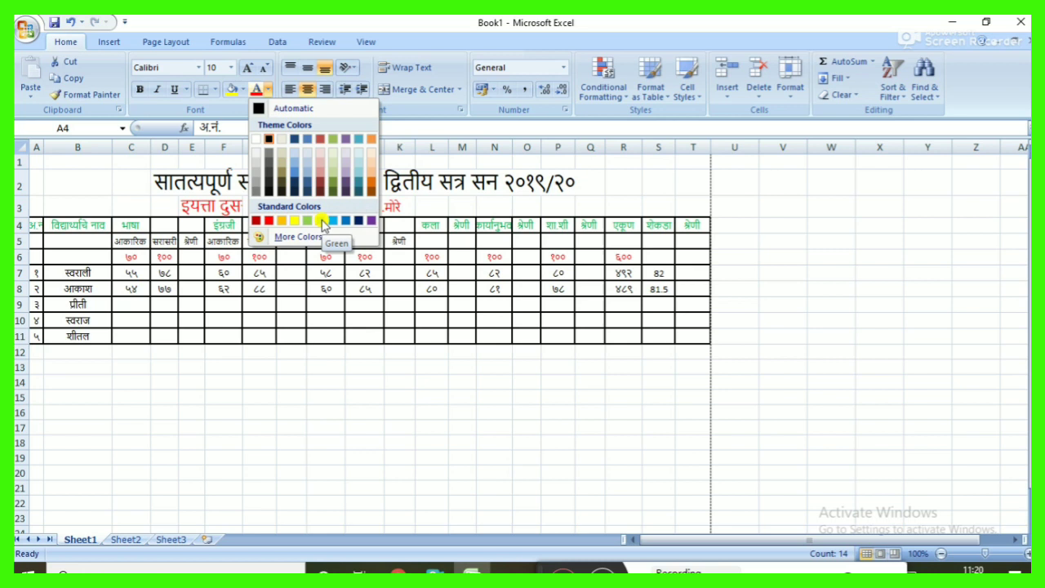
{"action": "left_click", "coordinate": [385, 458]}
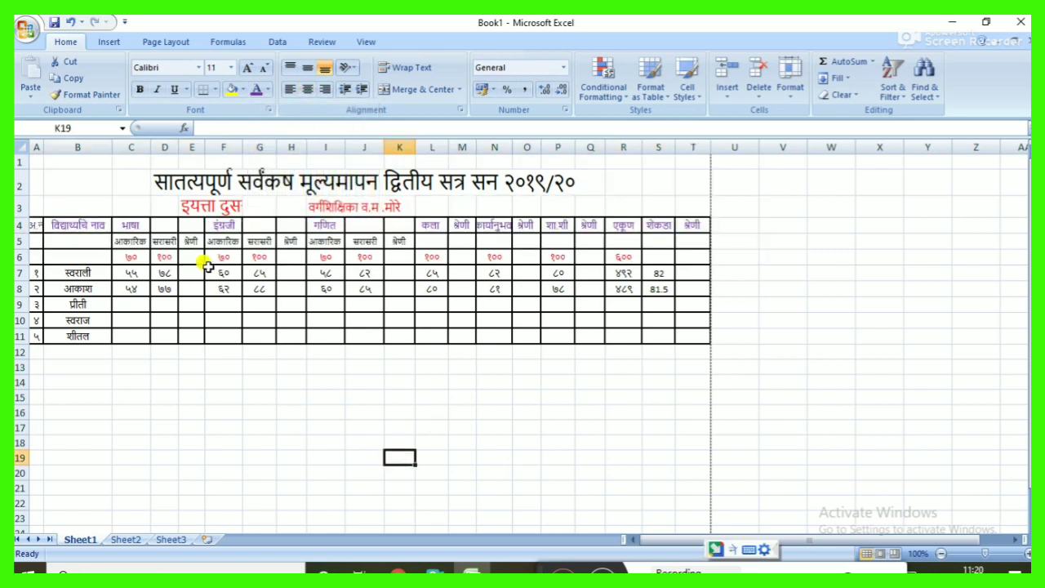
Step: Move the subject heading भाषा from C4 to D4 so it sits over the middle of its three columns
{"action": "left_click", "coordinate": [129, 227]}
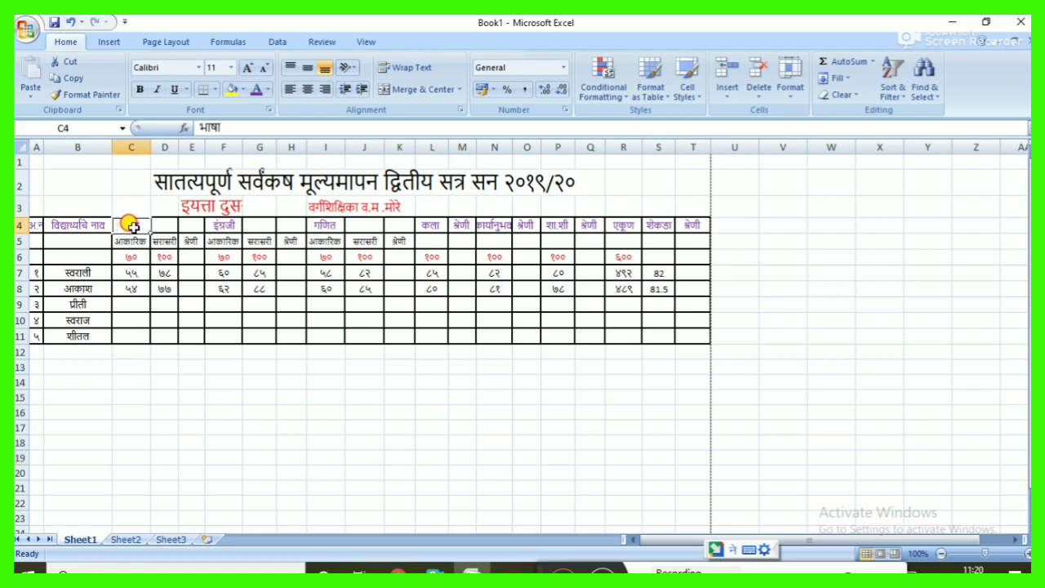
{"action": "right_click", "coordinate": [134, 227]}
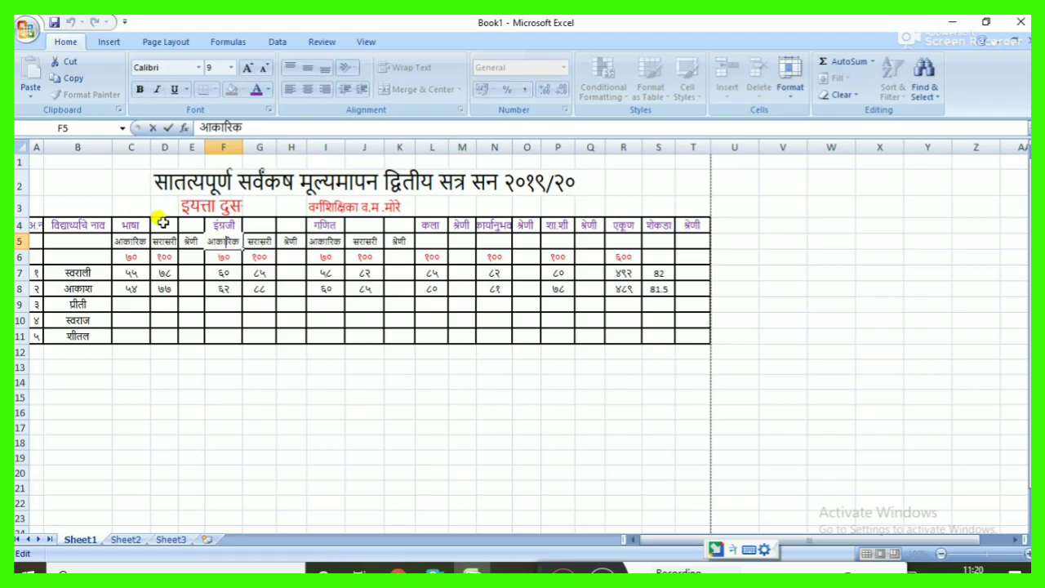
{"action": "left_click", "coordinate": [129, 224]}
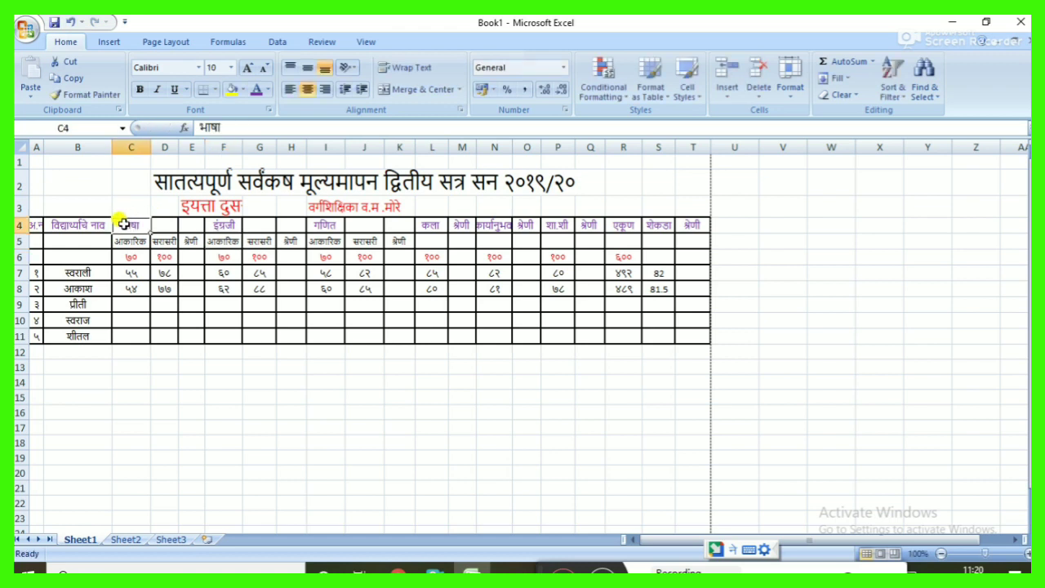
{"action": "double_click", "coordinate": [123, 223]}
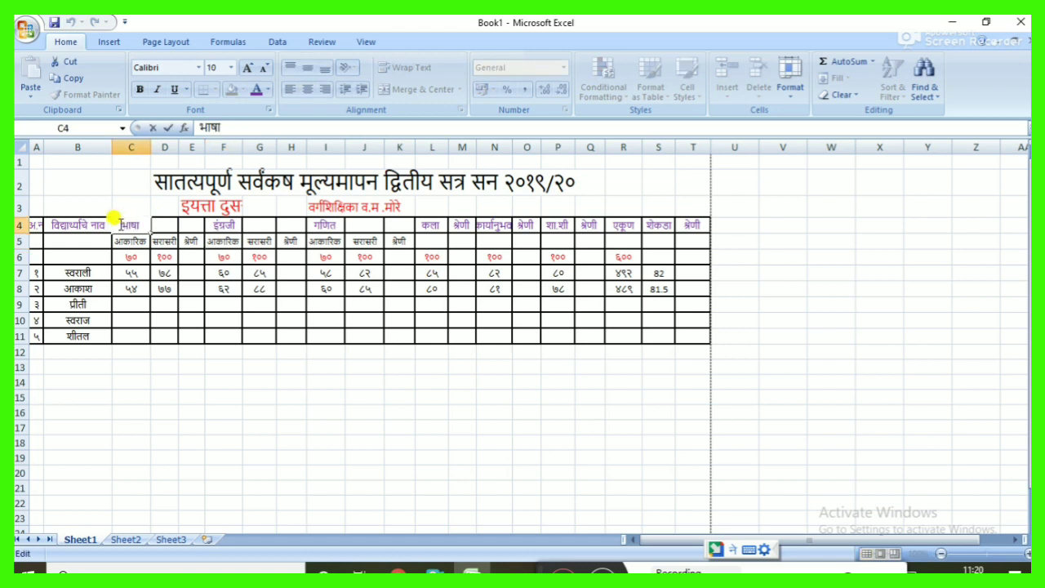
{"action": "left_click_drag", "start_coordinate": [121, 223], "coordinate": [144, 225]}
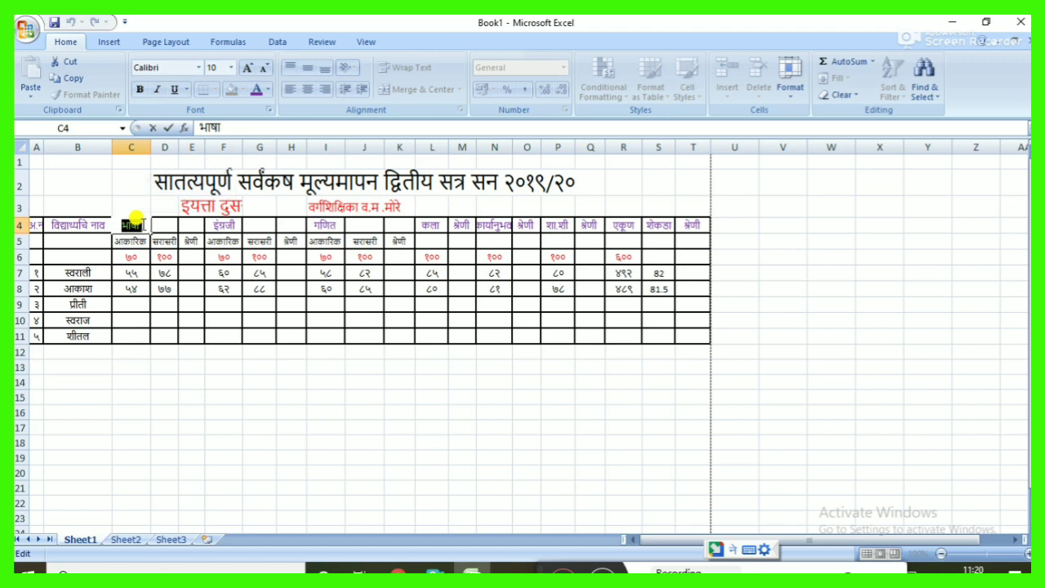
{"action": "right_click", "coordinate": [148, 230]}
{"action": "left_click", "coordinate": [167, 234]}
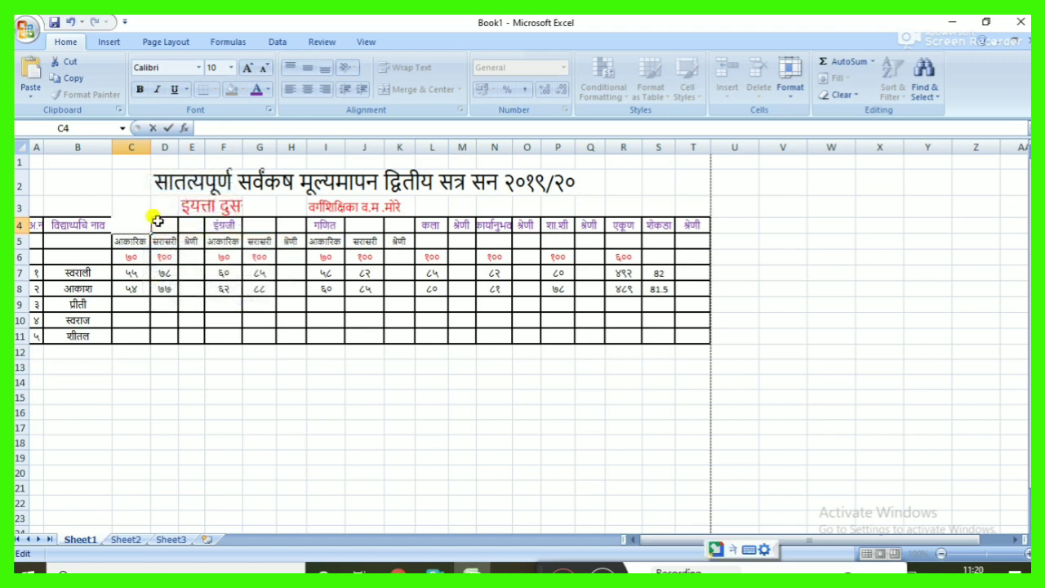
{"action": "left_click", "coordinate": [157, 220]}
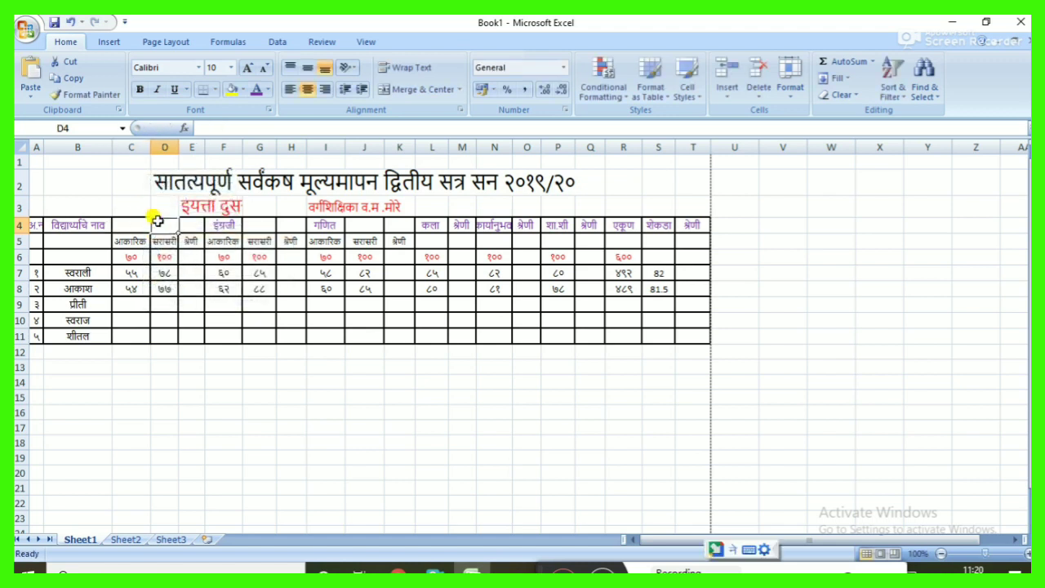
{"action": "key", "text": "ctrl+v"}
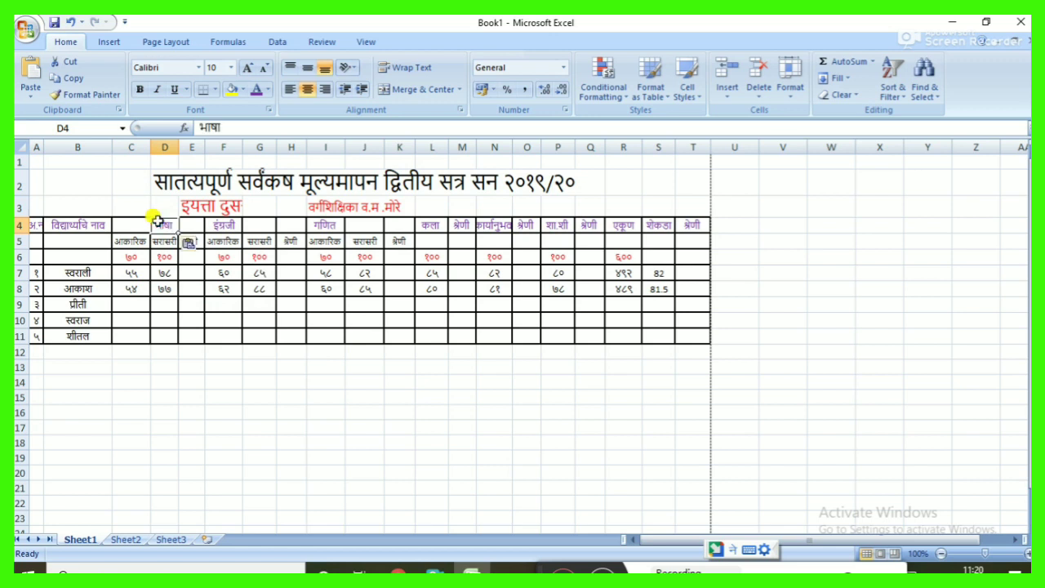
Step: Move the subject heading इंग्रजी from F4 to G4, the middle column of its group
{"action": "left_click", "coordinate": [218, 226]}
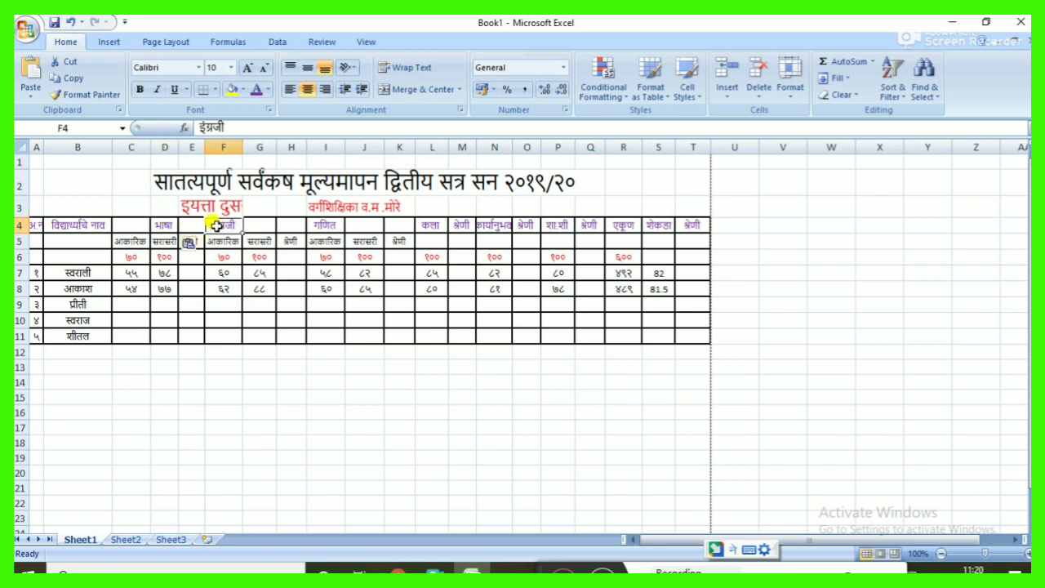
{"action": "double_click", "coordinate": [215, 225]}
{"action": "double_click", "coordinate": [219, 226]}
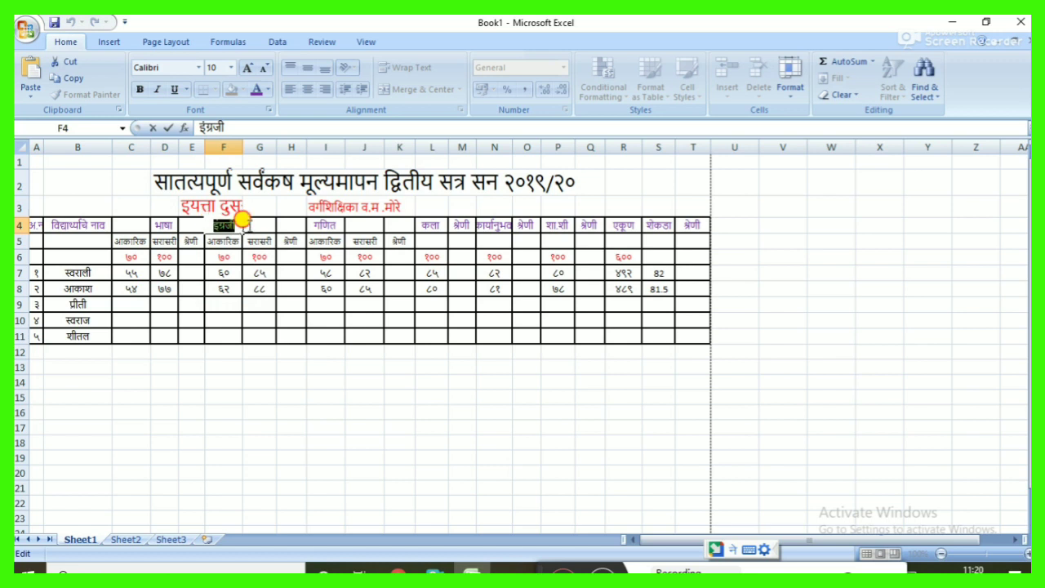
{"action": "right_click", "coordinate": [226, 225]}
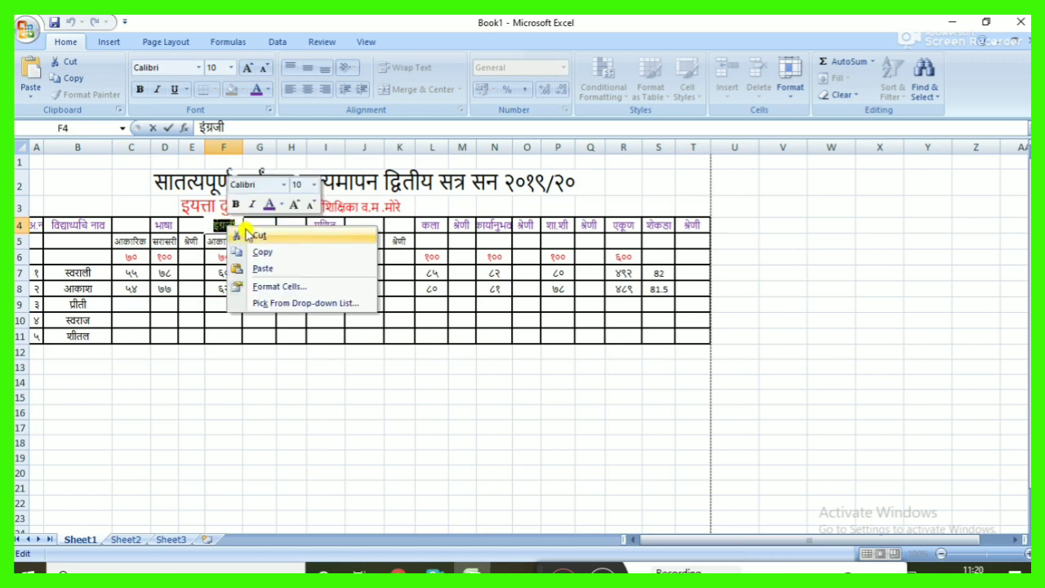
{"action": "left_click", "coordinate": [256, 237]}
{"action": "left_click", "coordinate": [253, 226]}
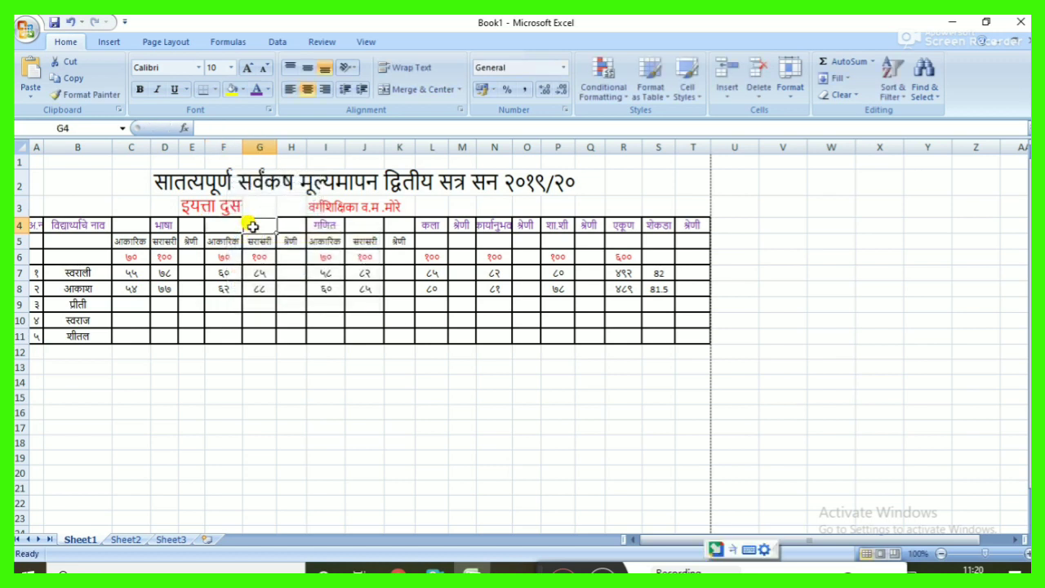
{"action": "key", "text": "ctrl+v"}
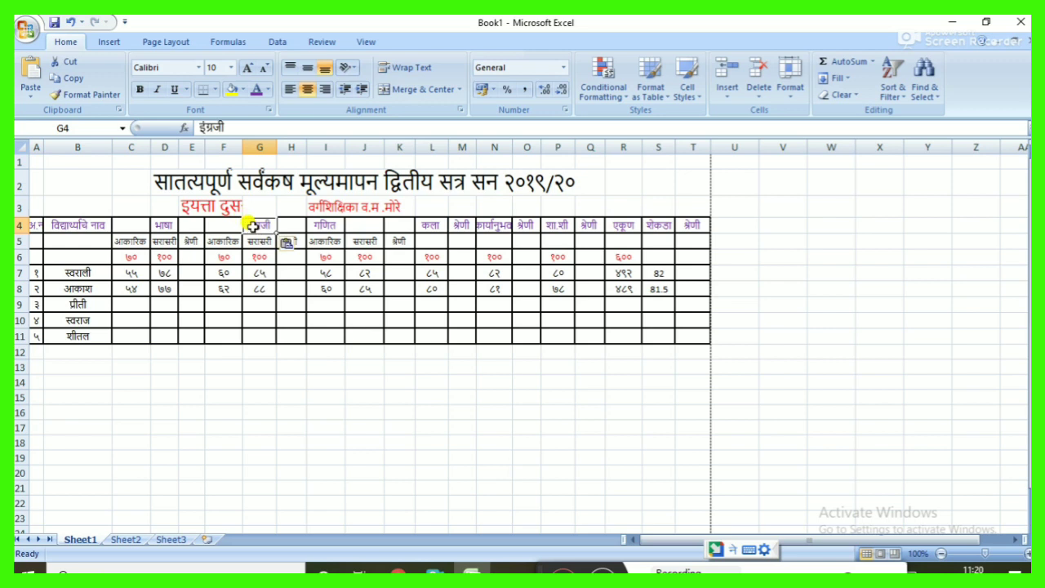
Step: Move the subject heading गणित from I4 to J4, the middle column of its group
{"action": "left_click", "coordinate": [318, 222]}
{"action": "double_click", "coordinate": [319, 222]}
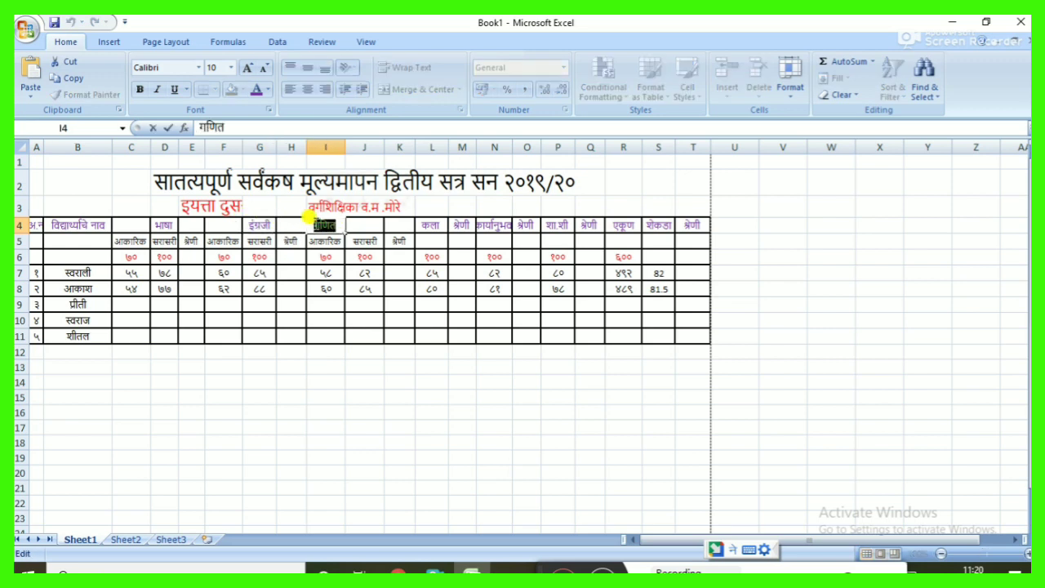
{"action": "right_click", "coordinate": [317, 225]}
{"action": "left_click", "coordinate": [352, 235]}
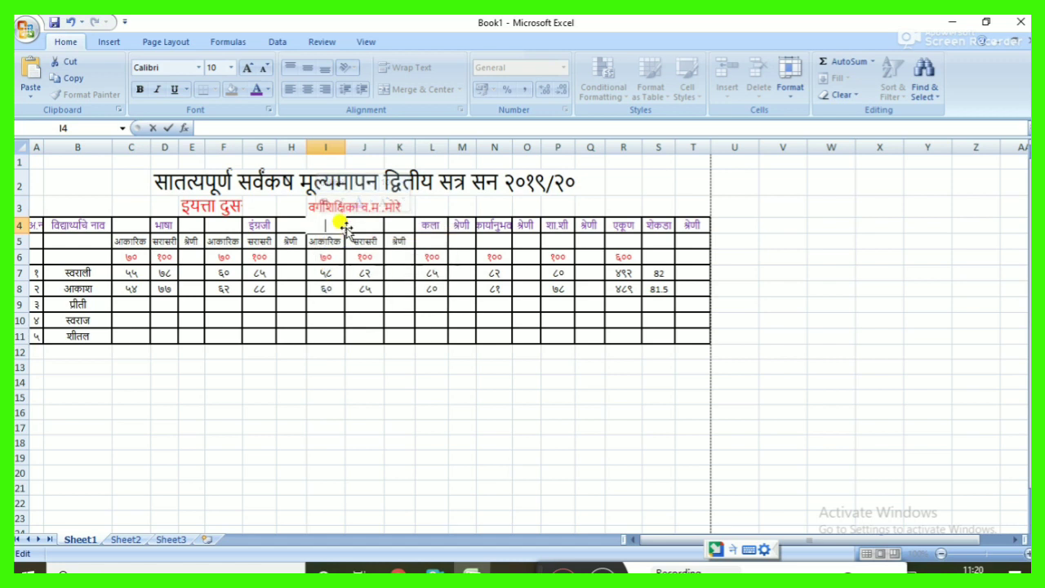
{"action": "left_click", "coordinate": [355, 226]}
{"action": "key", "text": "ctrl+v"}
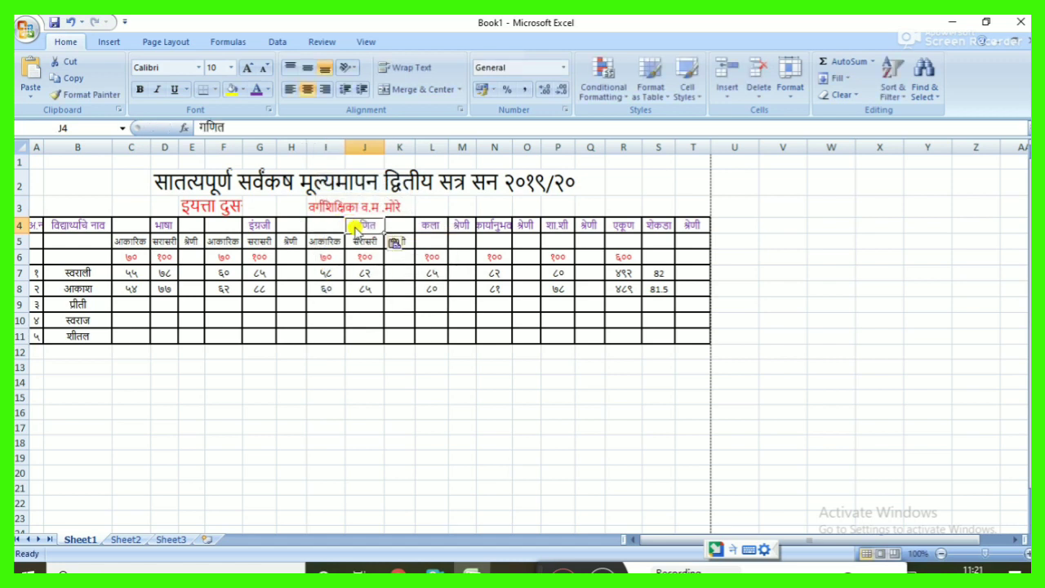
{"action": "left_click", "coordinate": [365, 367]}
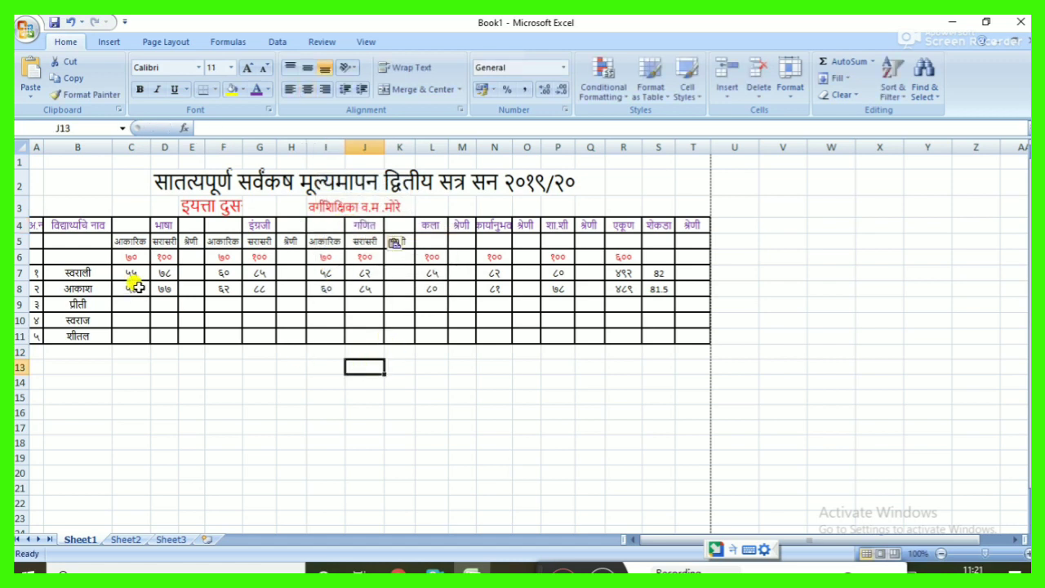
Step: Remove the inside borders from the भाषा heading cells C4:E4, keeping only an outline border
{"action": "left_click_drag", "start_coordinate": [146, 226], "coordinate": [194, 229]}
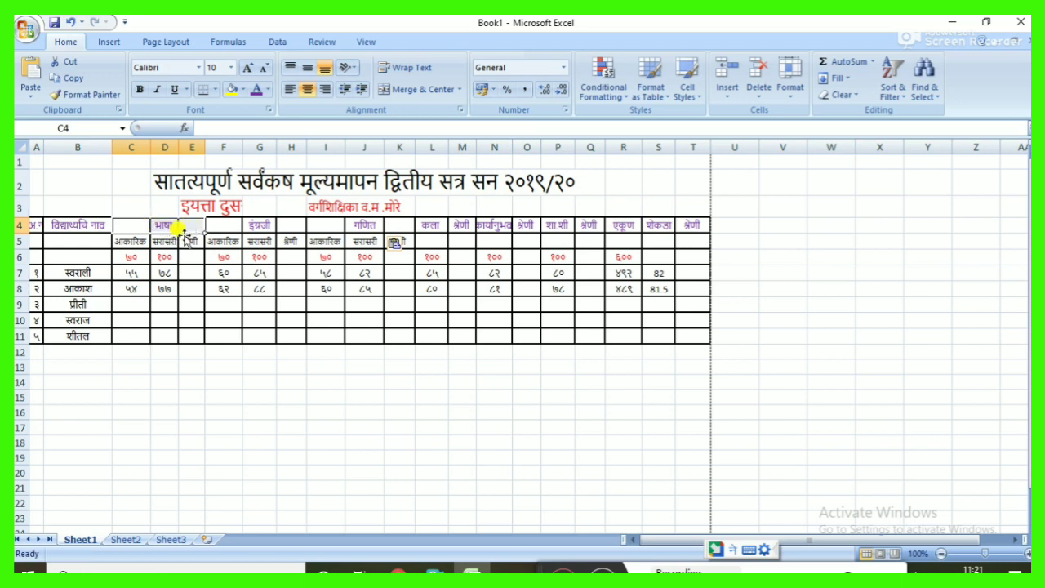
{"action": "right_click", "coordinate": [165, 231]}
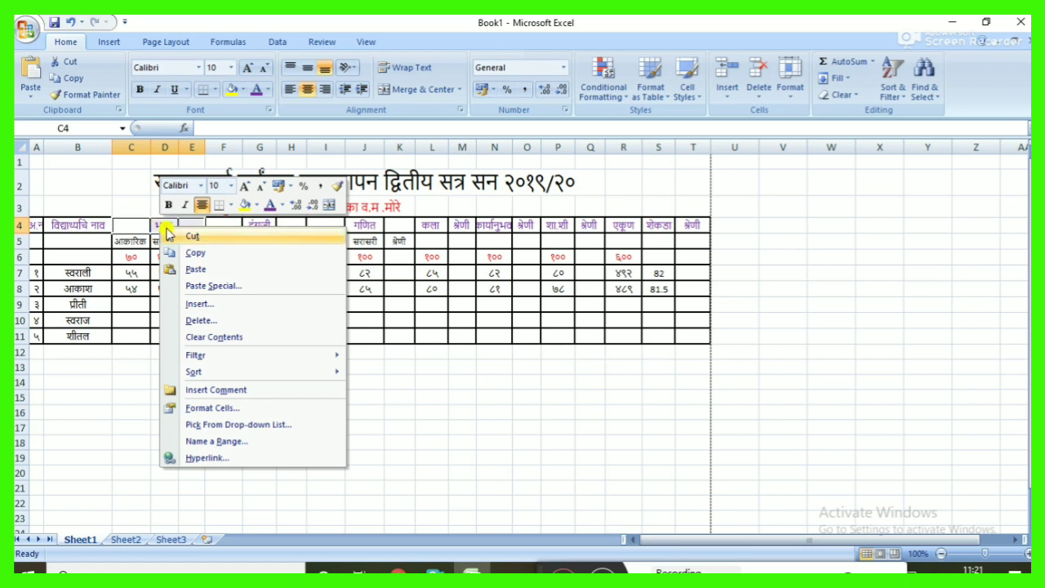
{"action": "left_click", "coordinate": [214, 407]}
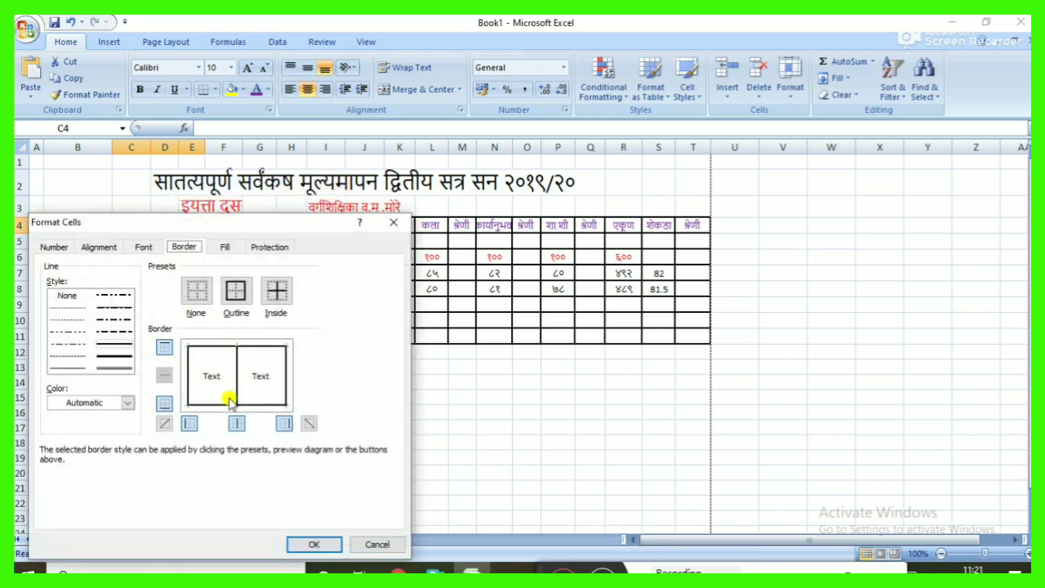
{"action": "left_click", "coordinate": [196, 289]}
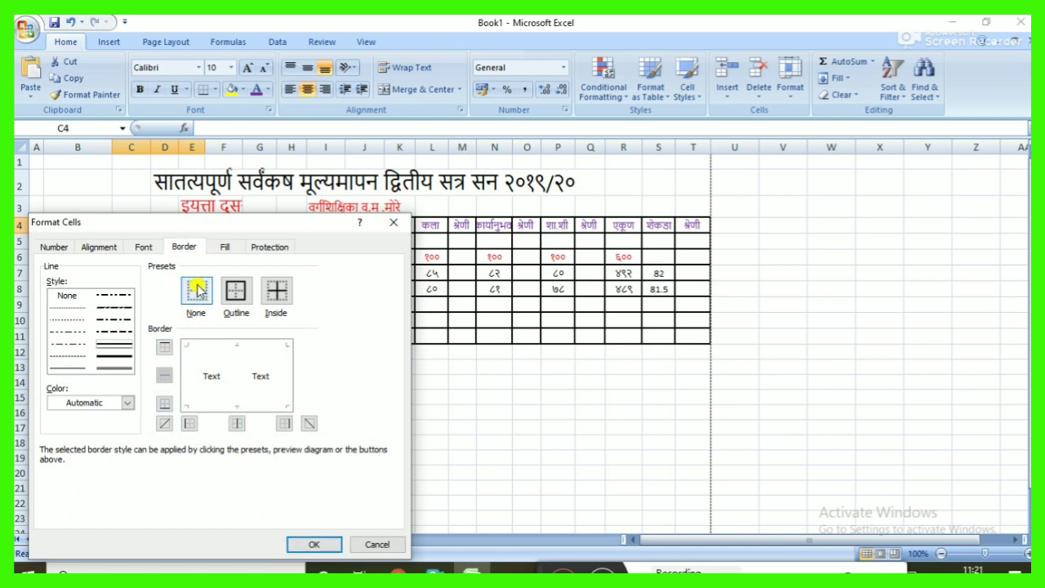
{"action": "left_click", "coordinate": [236, 292]}
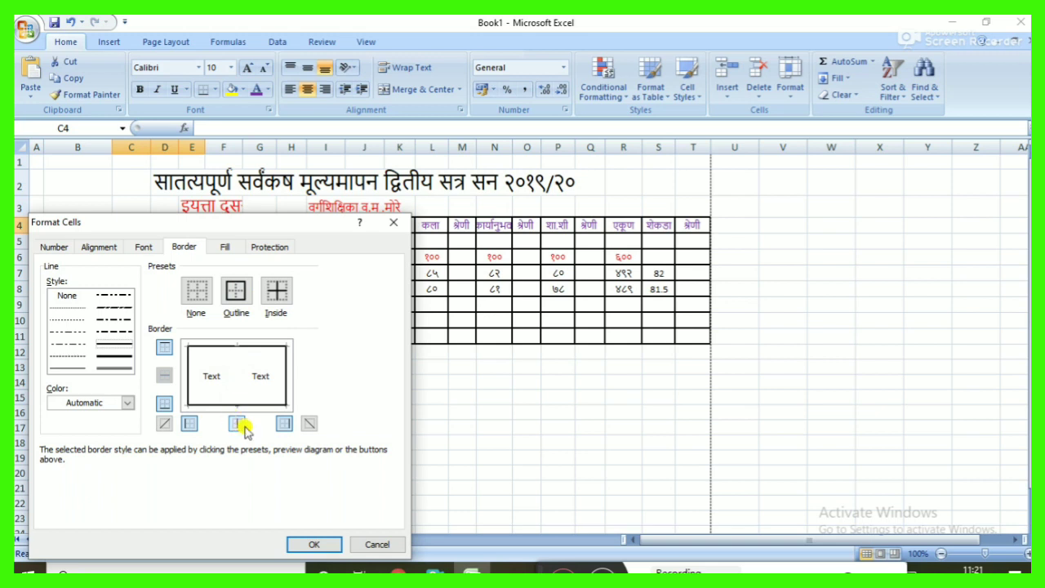
{"action": "left_click", "coordinate": [304, 545]}
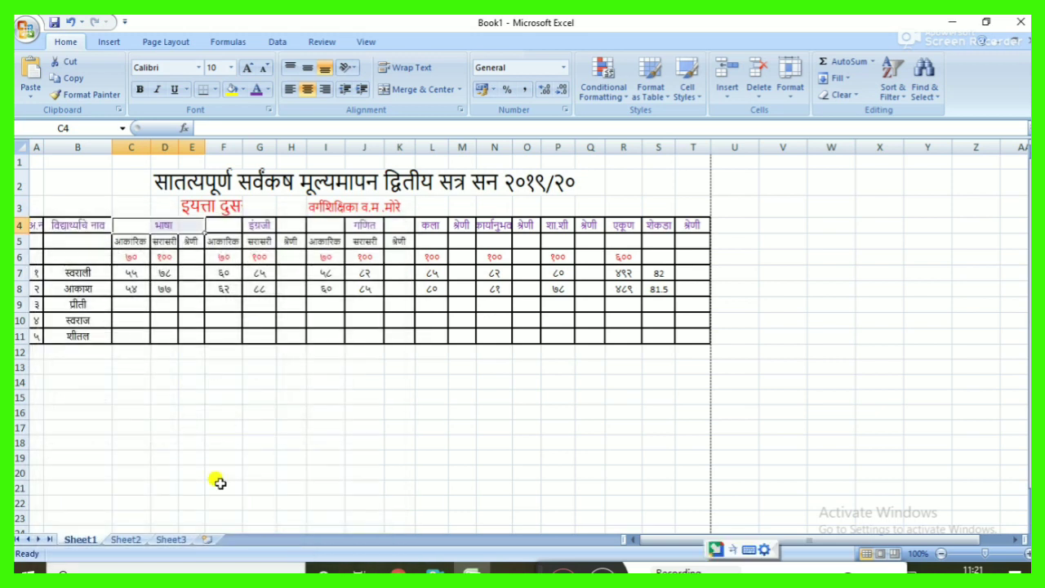
{"action": "left_click", "coordinate": [214, 424]}
Step: Replace the borders of the इंग्रजी heading cells F4:H4 with an outline border only
{"action": "left_click_drag", "start_coordinate": [228, 230], "coordinate": [278, 227]}
{"action": "right_click", "coordinate": [268, 225]}
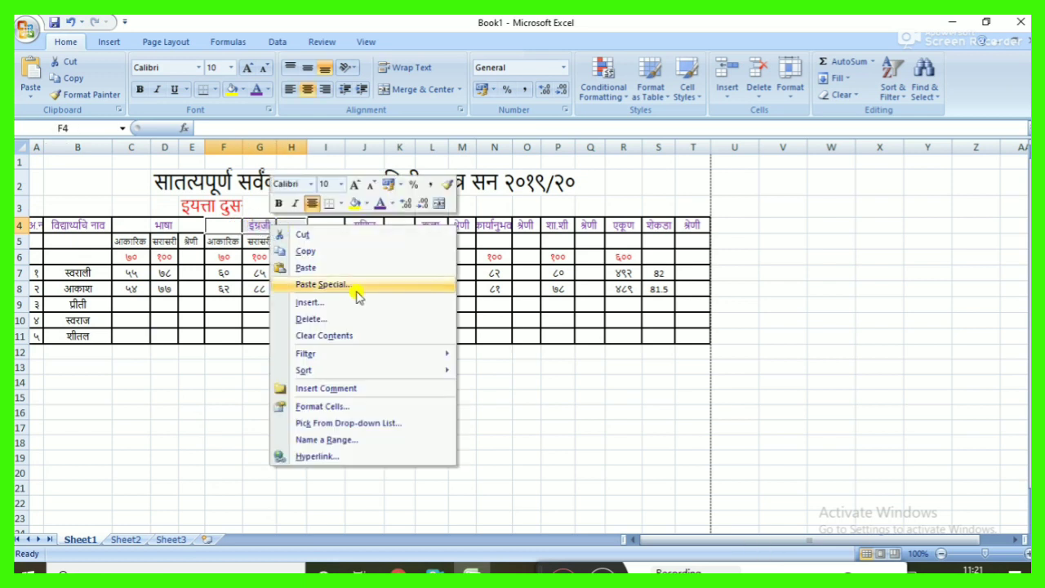
{"action": "left_click", "coordinate": [342, 406]}
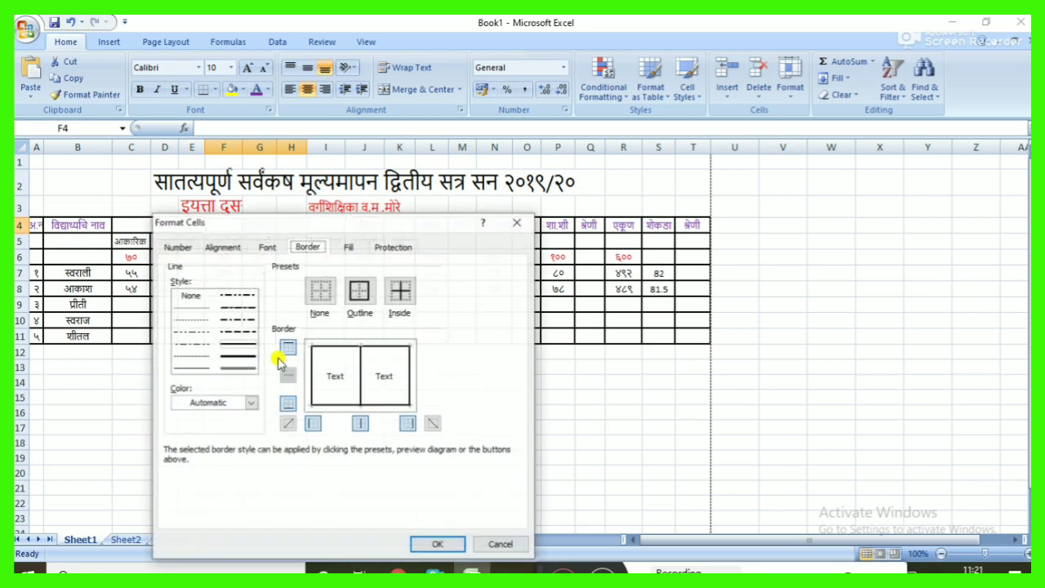
{"action": "left_click", "coordinate": [321, 290]}
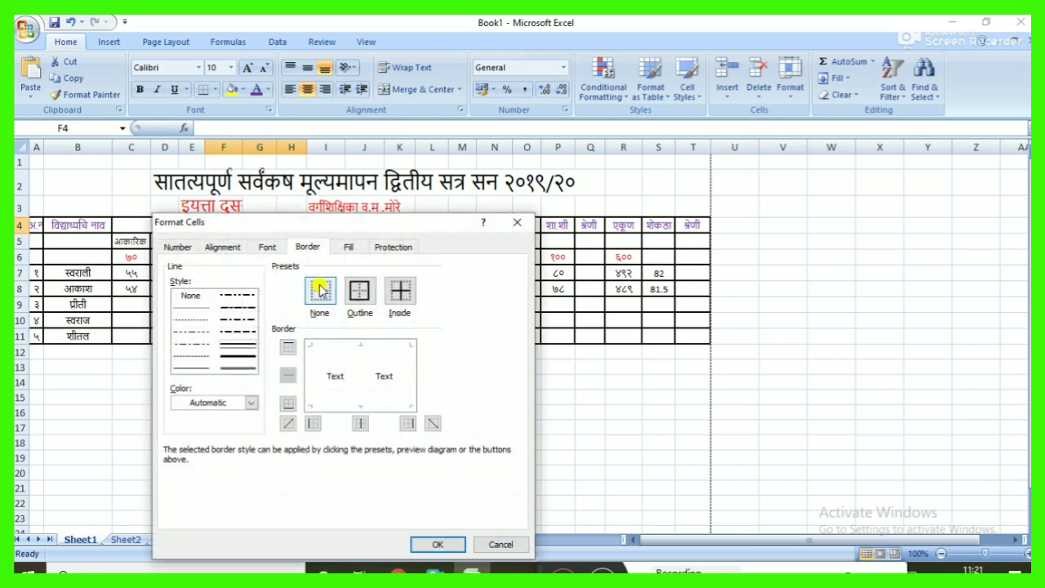
{"action": "left_click", "coordinate": [369, 296]}
{"action": "left_click", "coordinate": [433, 545]}
{"action": "left_click", "coordinate": [467, 455]}
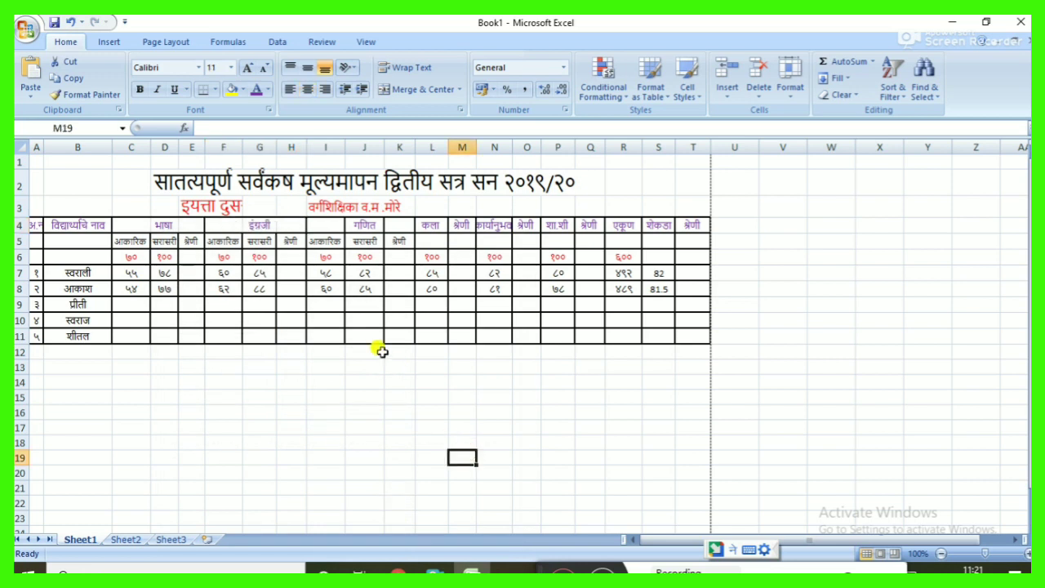
Step: Replace the borders of the गणित heading cells I4:K4 with an outline border only
{"action": "left_click_drag", "start_coordinate": [334, 228], "coordinate": [376, 227]}
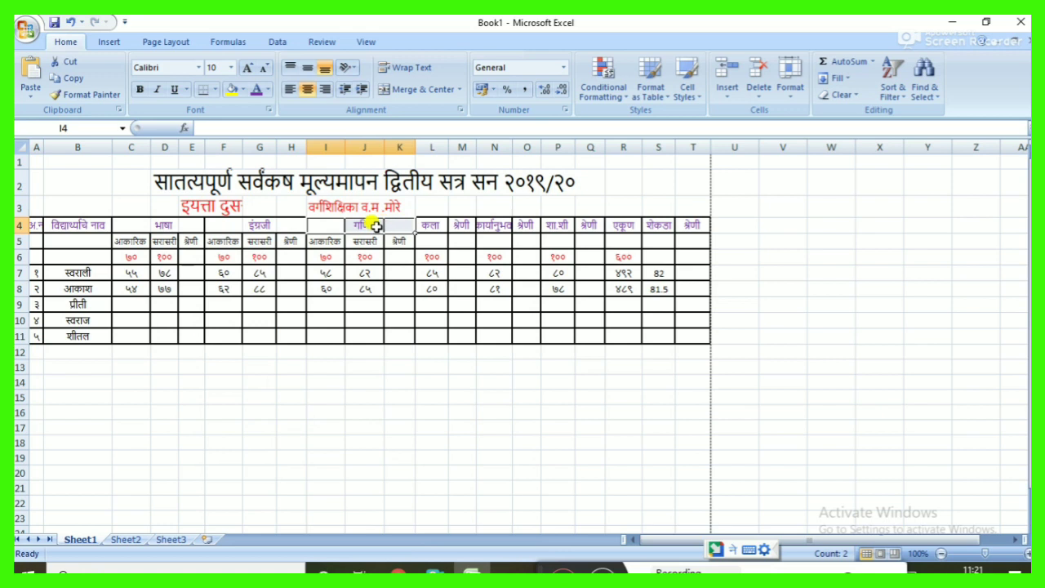
{"action": "right_click", "coordinate": [371, 226]}
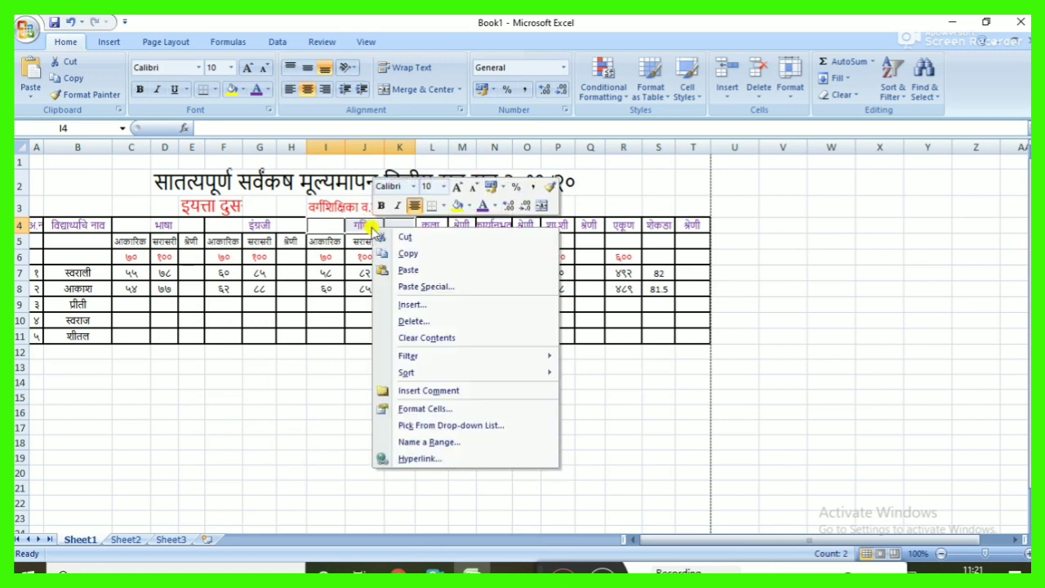
{"action": "left_click", "coordinate": [417, 409]}
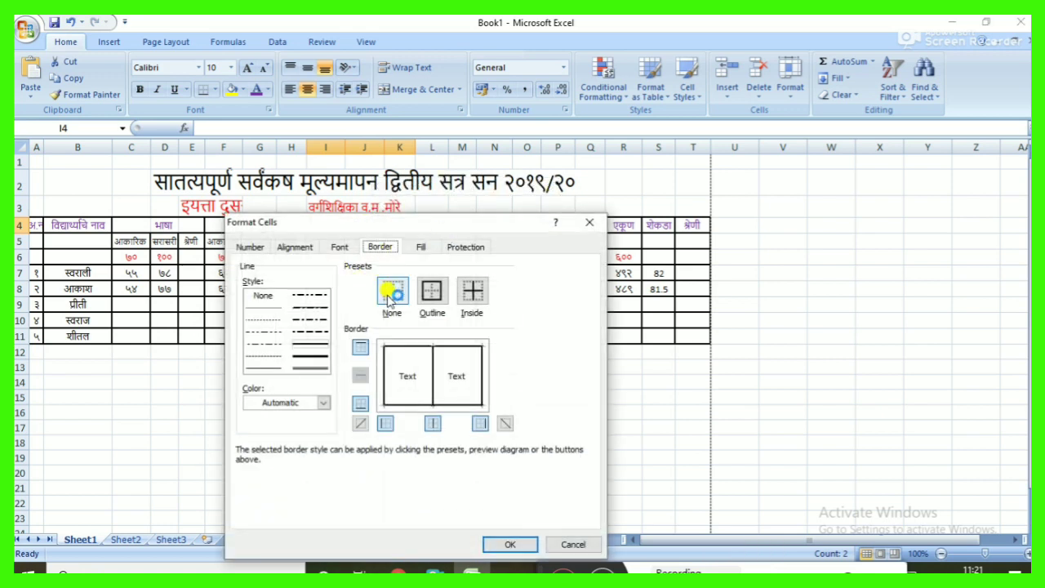
{"action": "left_click", "coordinate": [393, 295]}
{"action": "left_click", "coordinate": [432, 292]}
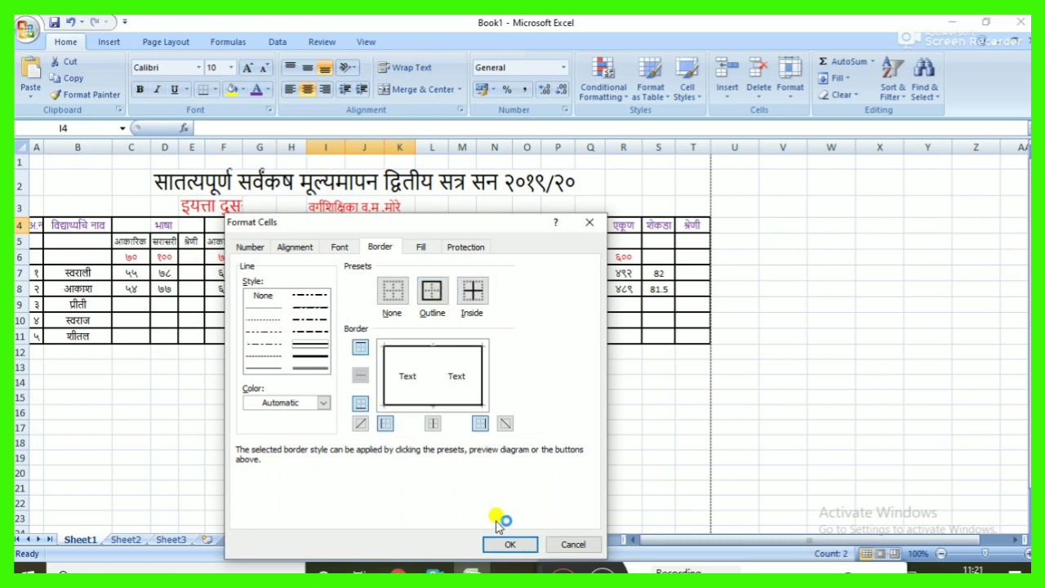
{"action": "left_click", "coordinate": [506, 545]}
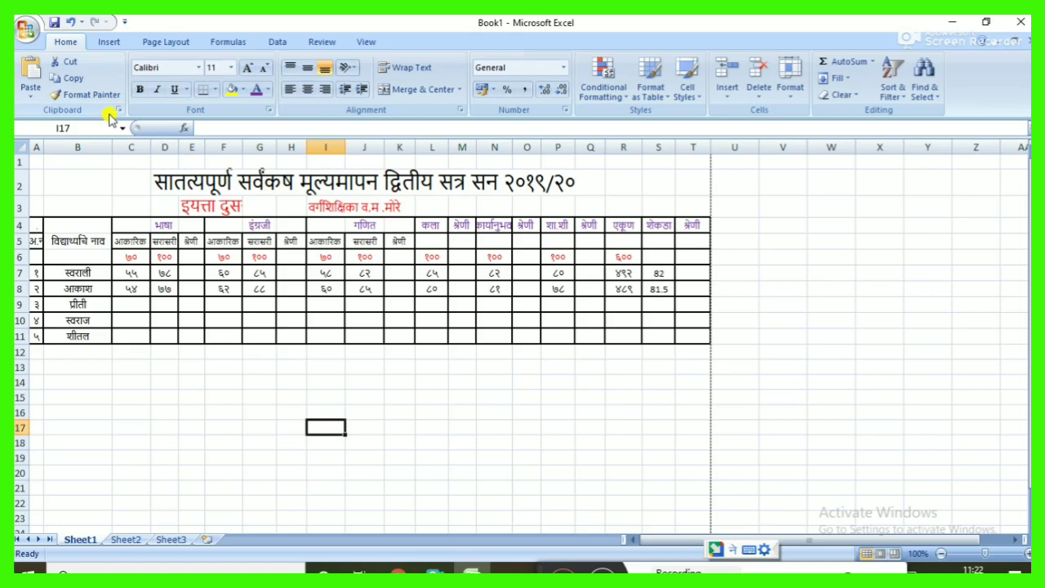
Step: Check the mark sheet's page layout in print preview, and return to the worksheet
{"action": "left_click", "coordinate": [31, 24]}
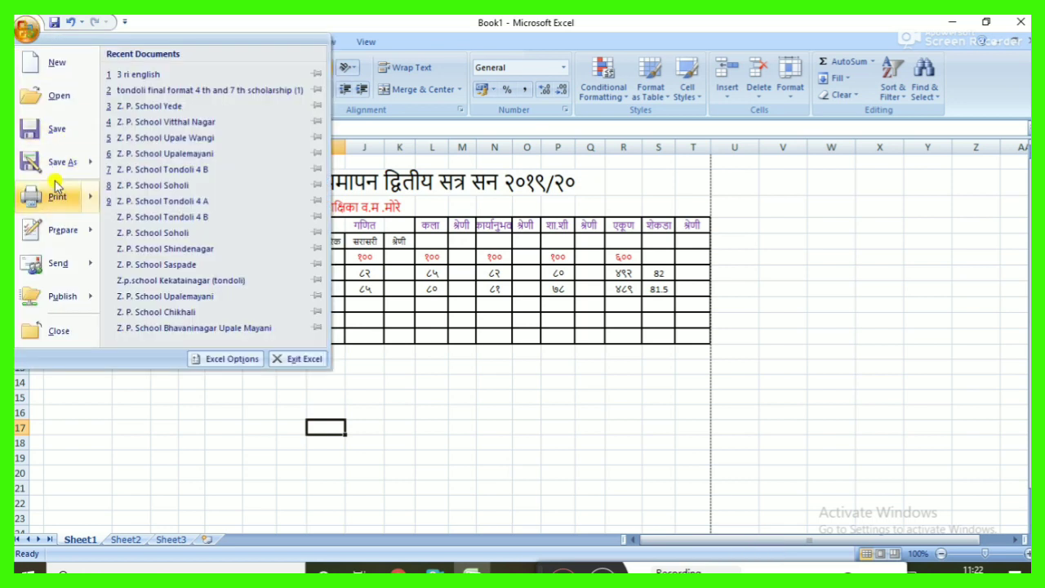
{"action": "mouse_move", "coordinate": [54, 199]}
{"action": "left_click", "coordinate": [194, 163]}
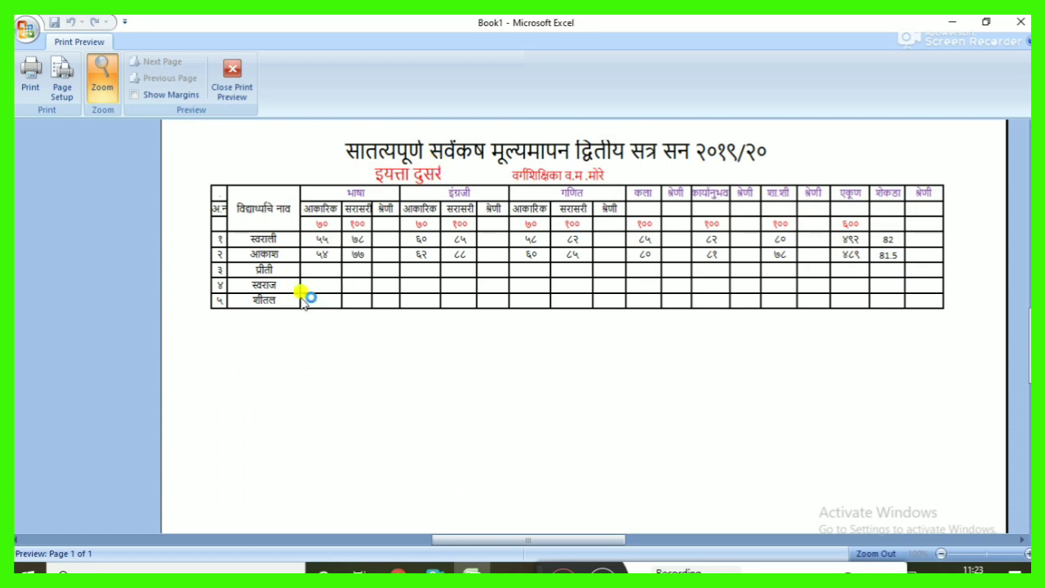
{"action": "left_click", "coordinate": [239, 78]}
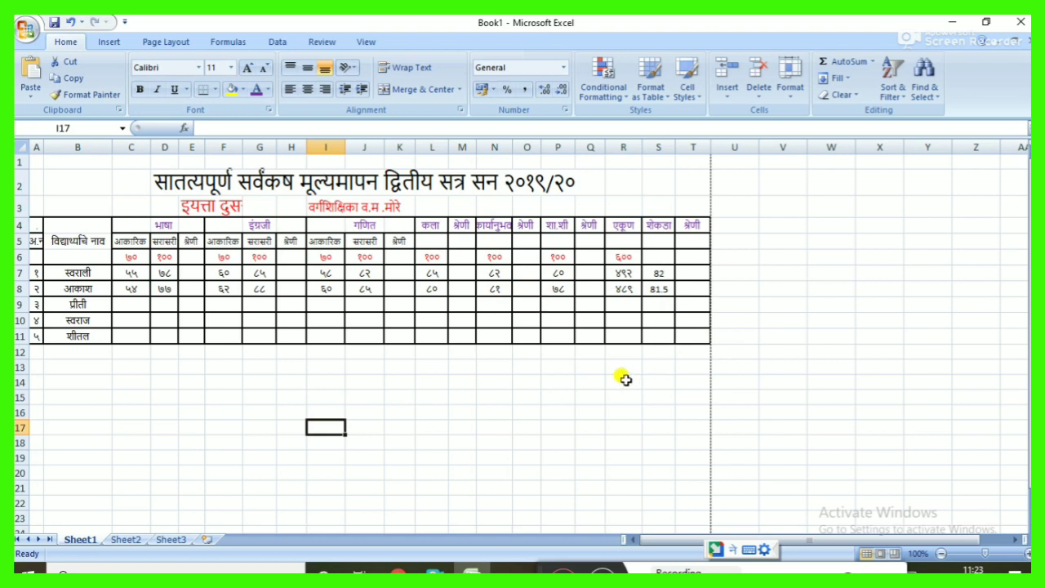
{"action": "left_click", "coordinate": [589, 382]}
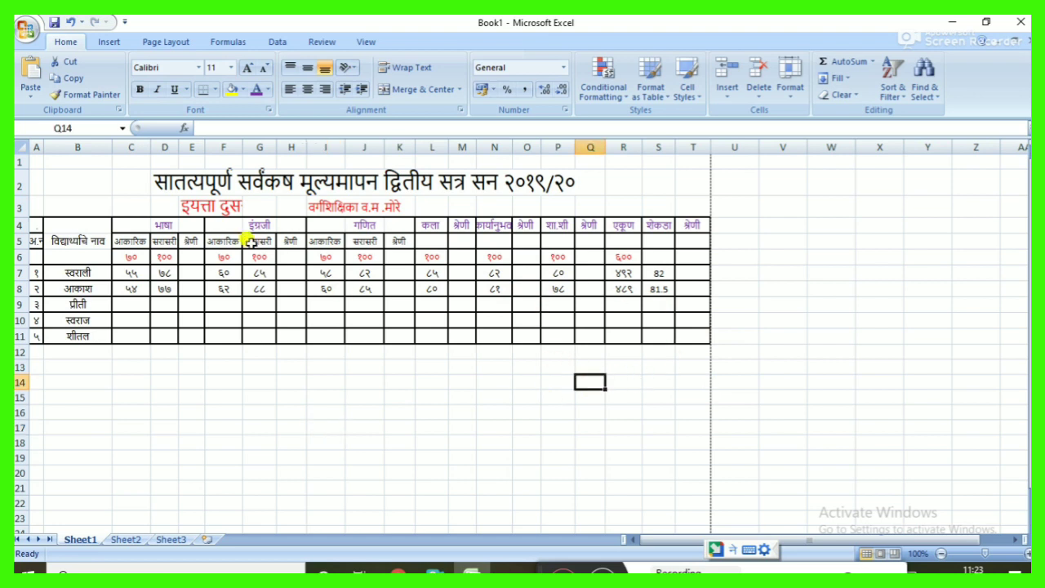
Step: Save a copy of the mark sheet as a PDF named दुसरी अंतिम निकाल in the Documents folder
{"action": "left_click", "coordinate": [27, 30]}
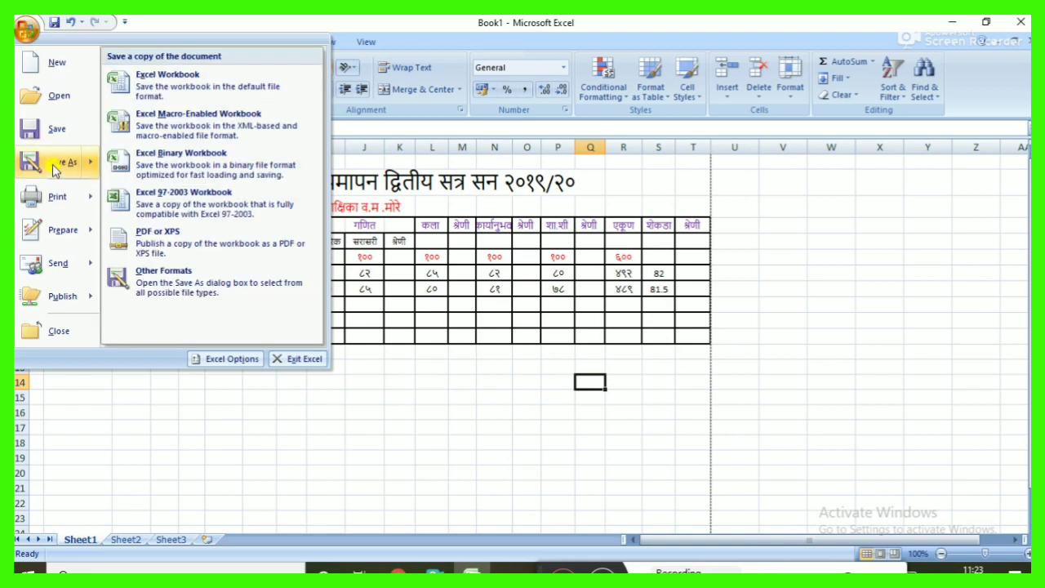
{"action": "left_click", "coordinate": [52, 164]}
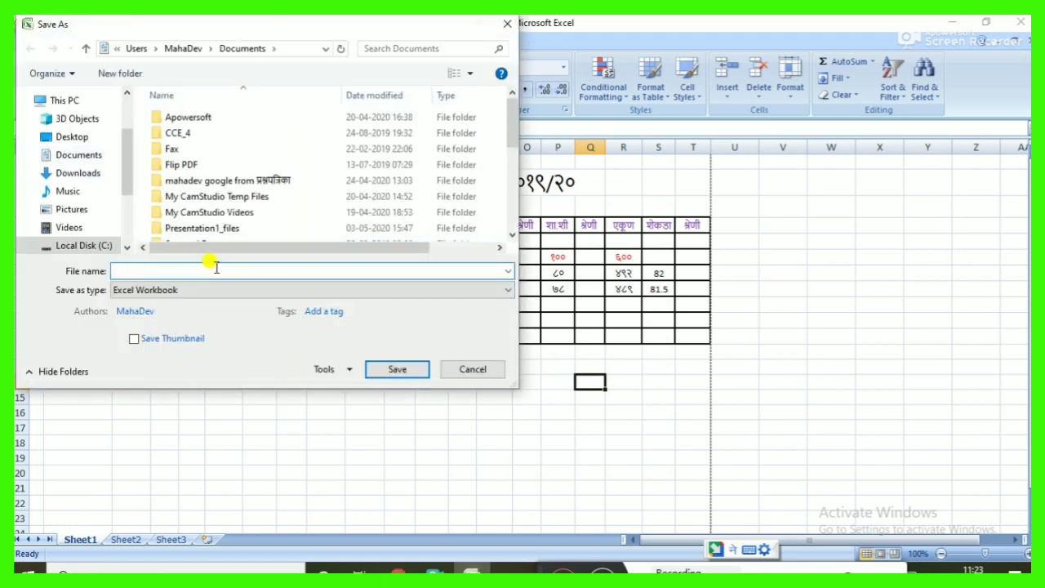
{"action": "type", "text": "DUSAR"}
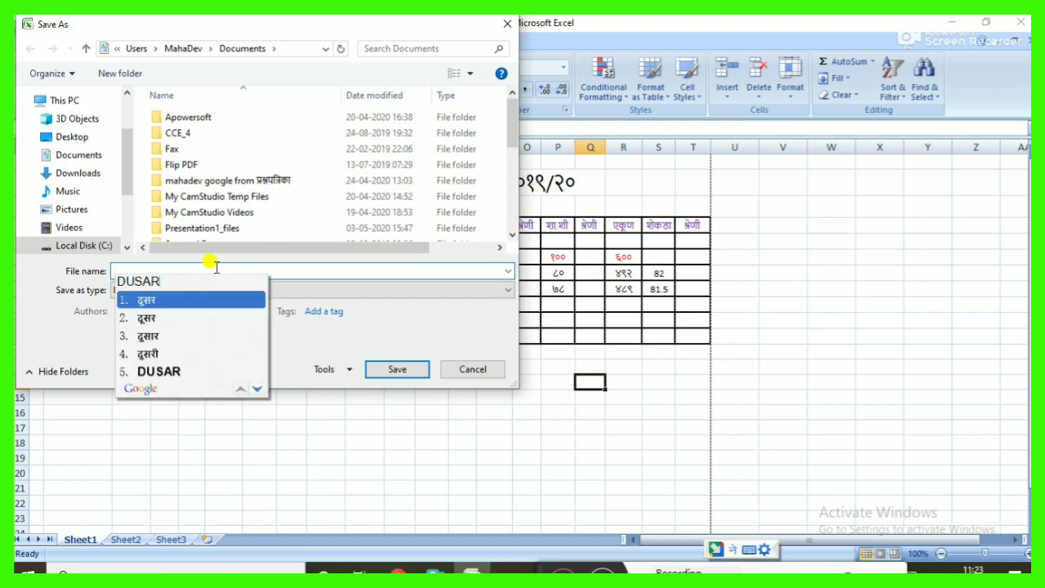
{"action": "type", "text": "I AN"}
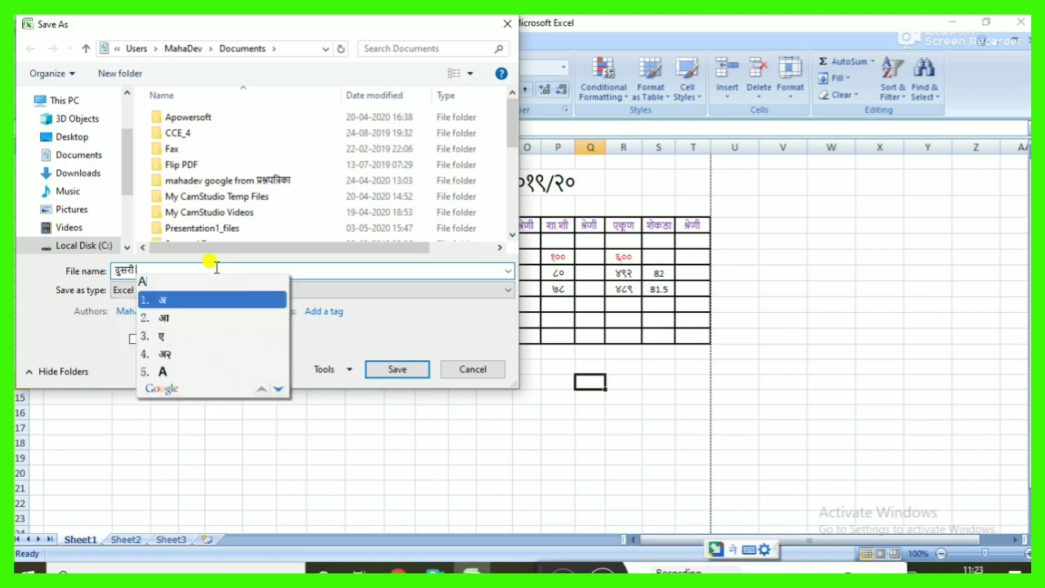
{"action": "type", "text": "TIM NIKAL"}
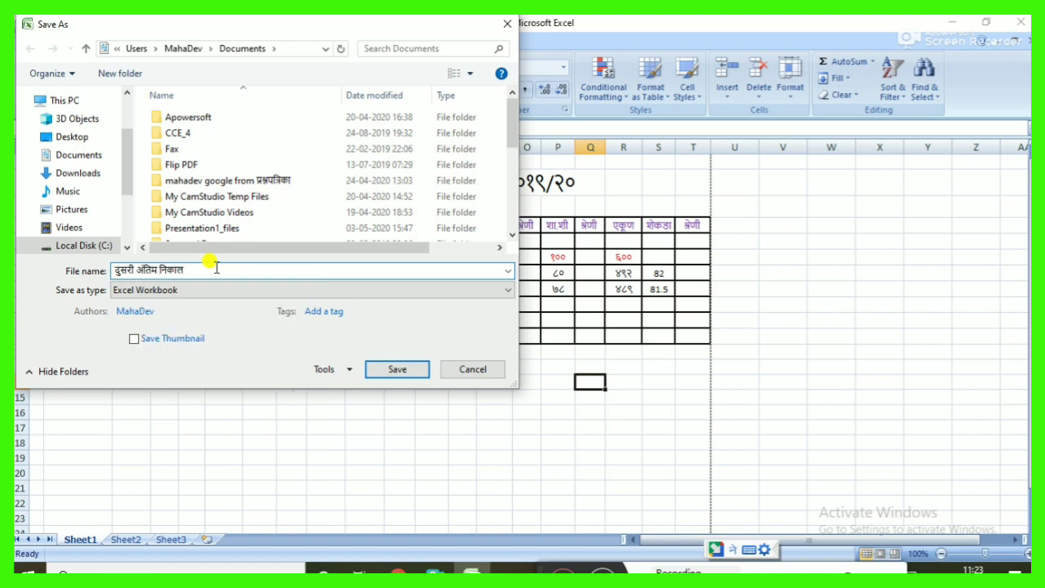
{"action": "left_click", "coordinate": [191, 292]}
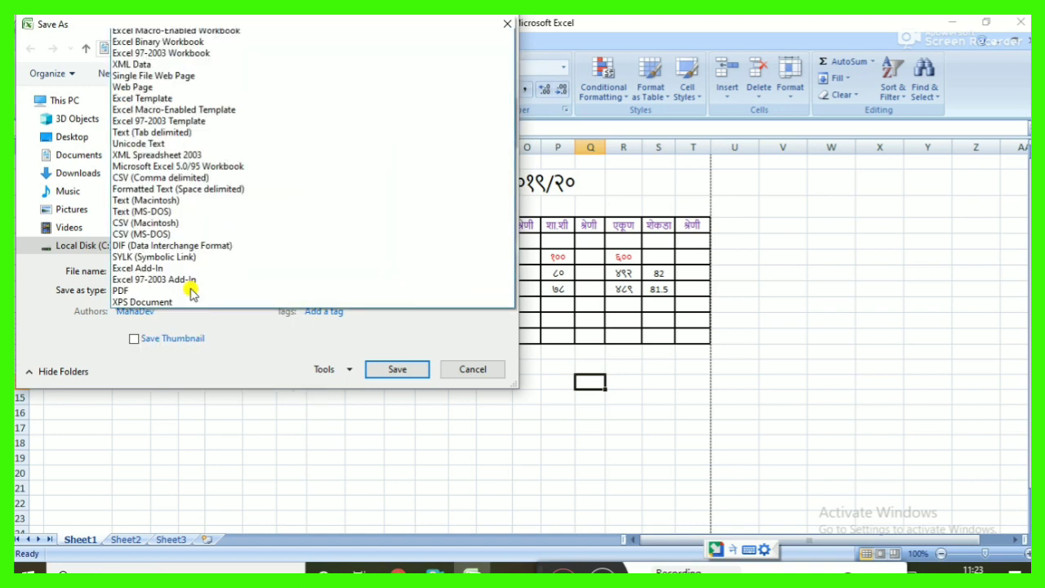
{"action": "left_click", "coordinate": [155, 289]}
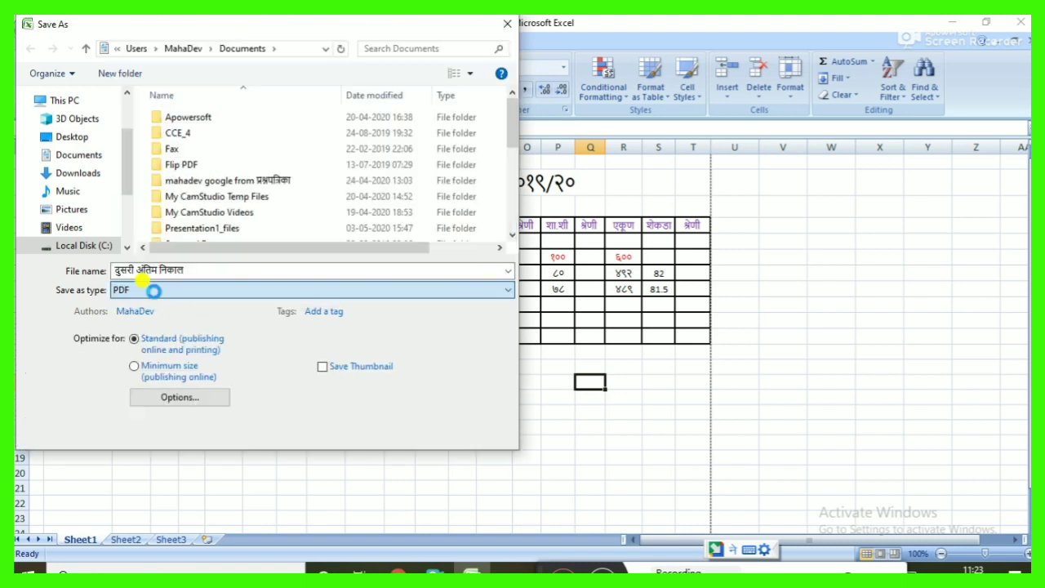
{"action": "left_click", "coordinate": [420, 432]}
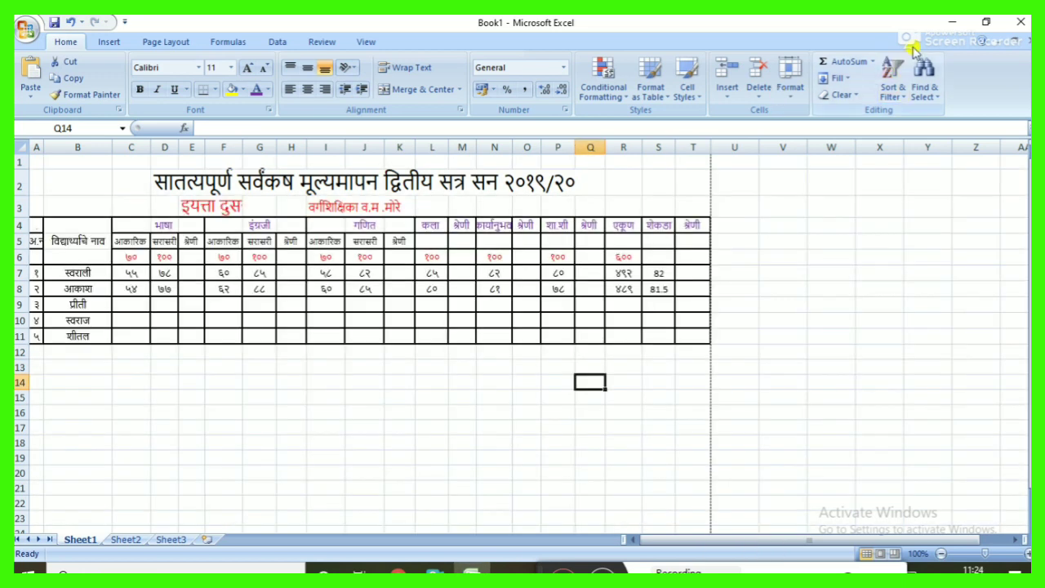
Step: Minimize the workbook and switch to File Explorer, opening the Documents folder
{"action": "left_click", "coordinate": [951, 23]}
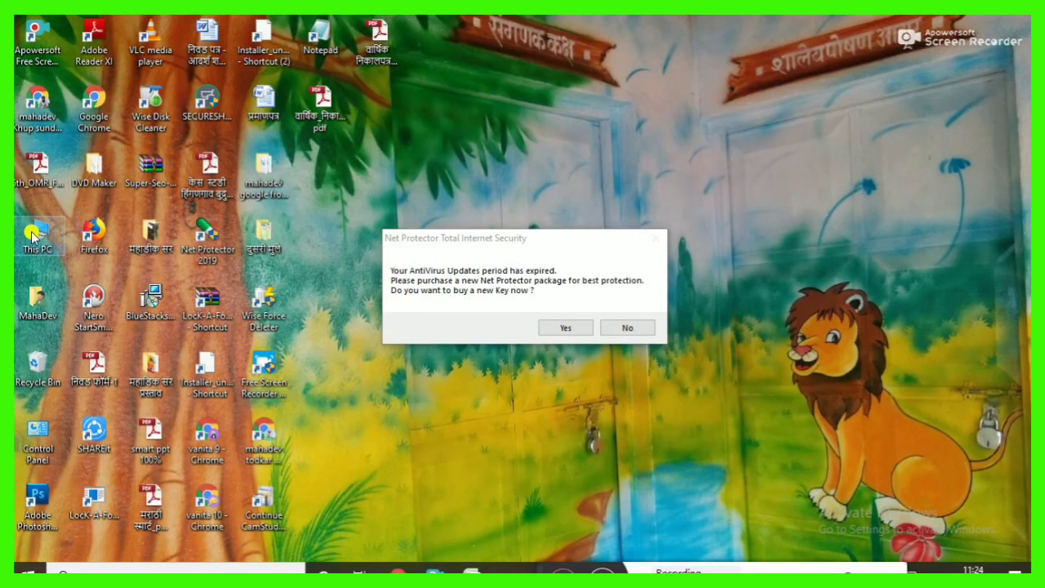
{"action": "double_click", "coordinate": [32, 235]}
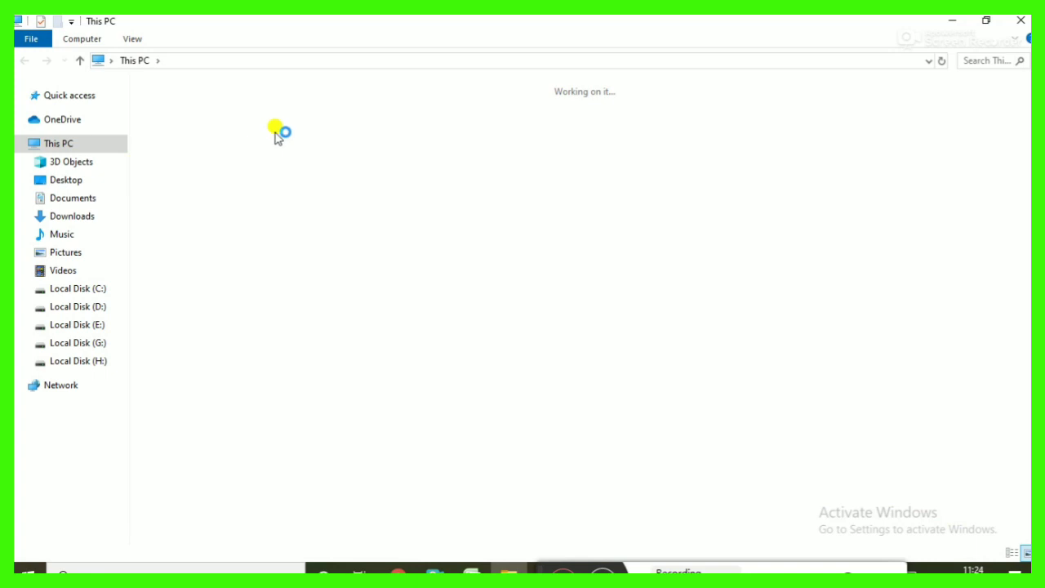
{"action": "left_click", "coordinate": [80, 201]}
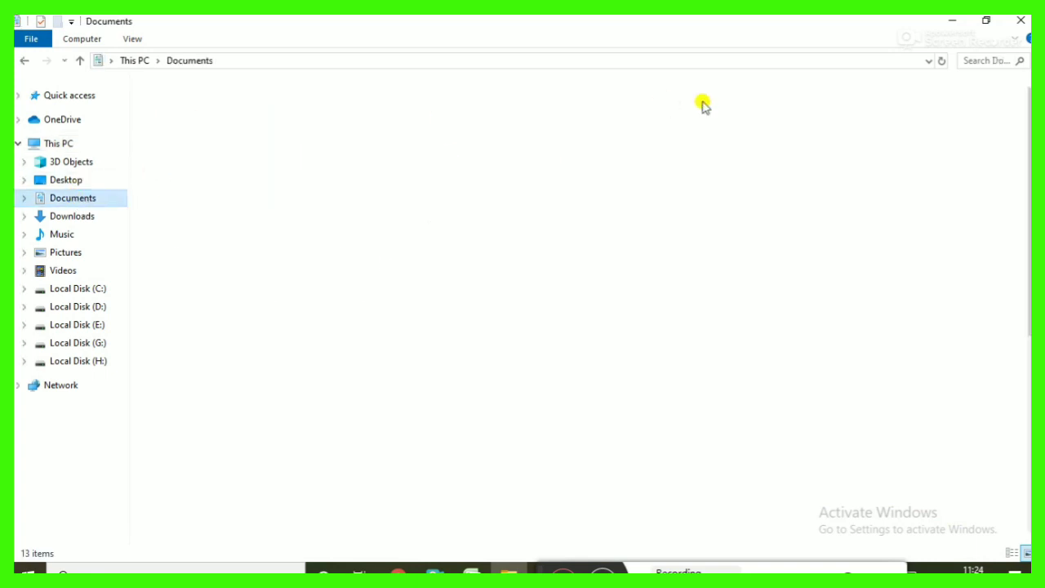
Step: Search the Documents folder for दुसरी and select the PDF दुसरी अंतिम निकाल
{"action": "left_click", "coordinate": [964, 63]}
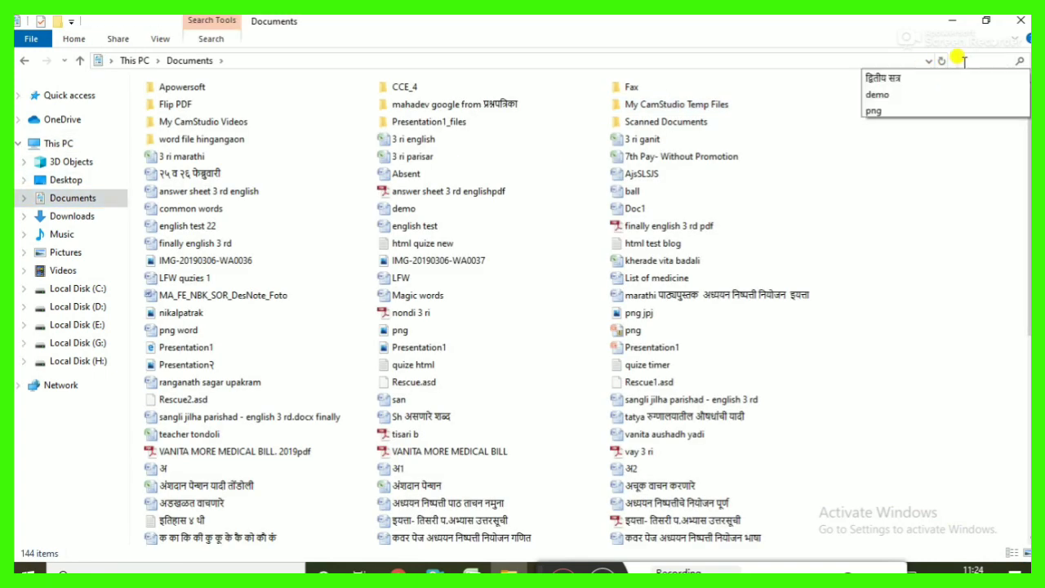
{"action": "type", "text": "D"}
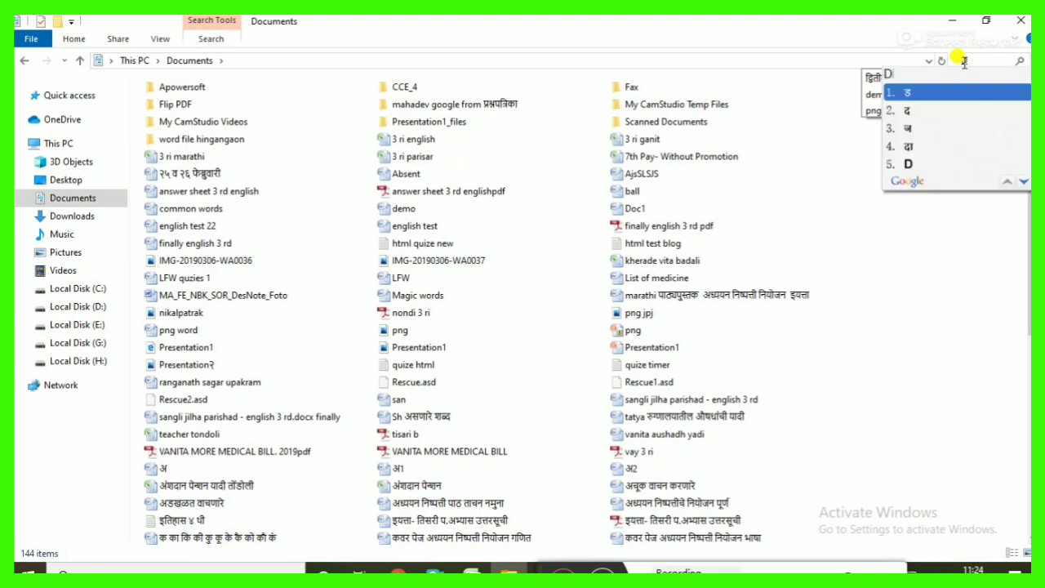
{"action": "type", "text": "USARI"}
{"action": "key", "text": "Return"}
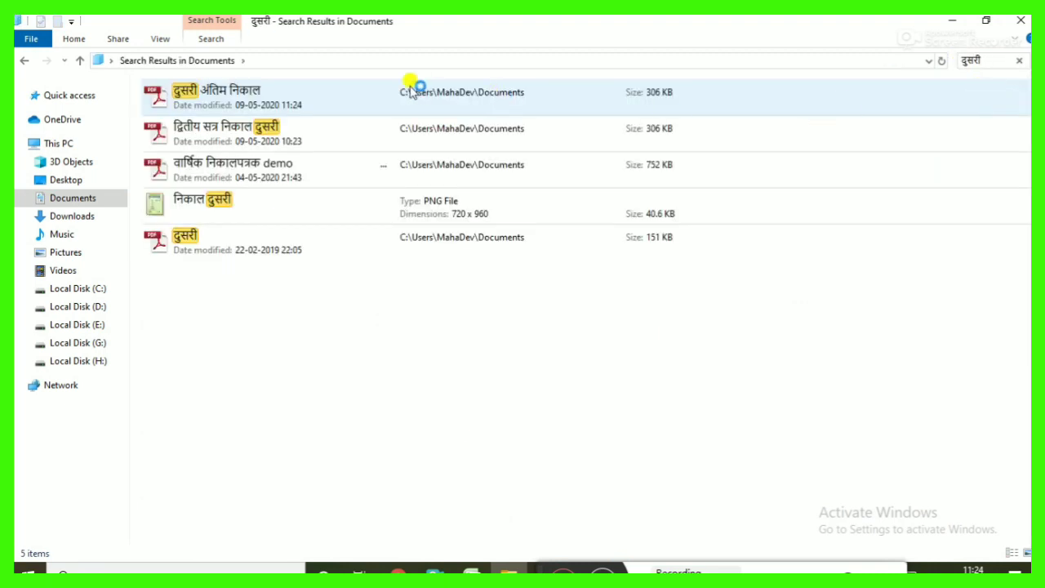
{"action": "left_click", "coordinate": [222, 98]}
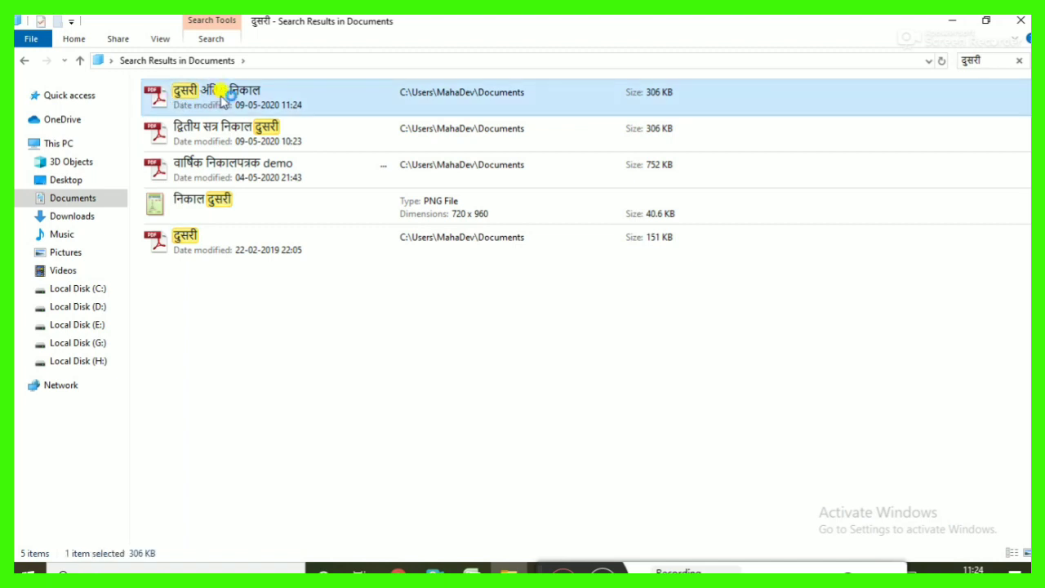